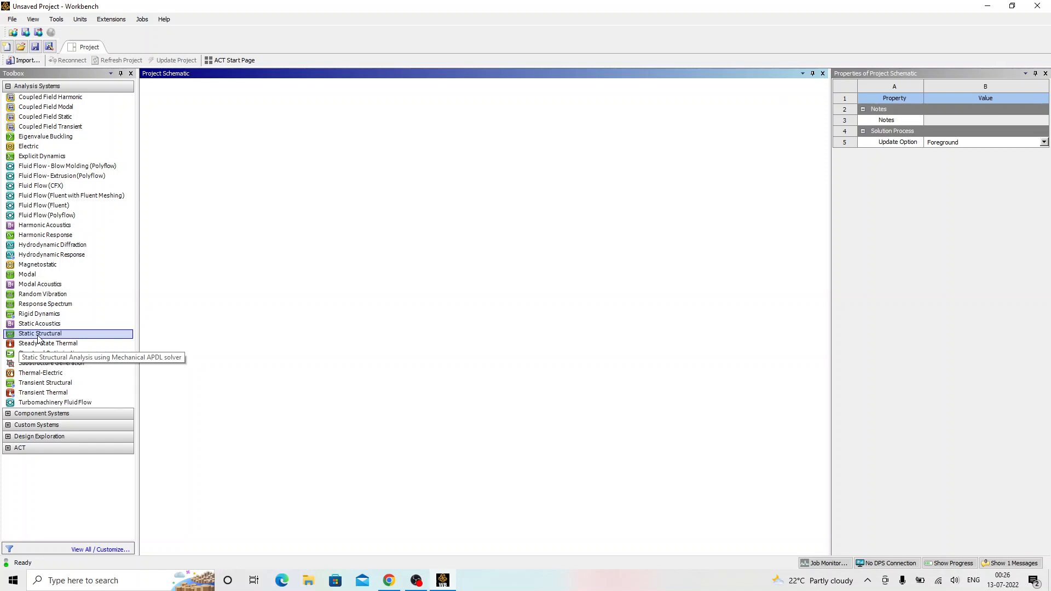
# - Add a Static Structural analysis system to the project schematic and name it Tank
pyautogui.moveTo(38, 338); pyautogui.dragTo(203, 150)
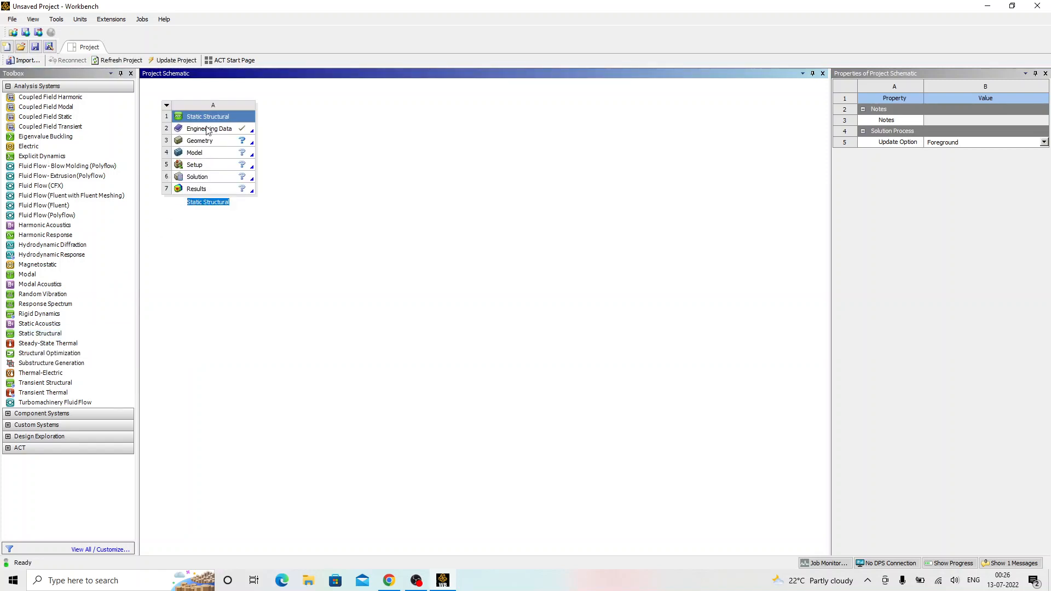
pyautogui.rightClick(206, 116)
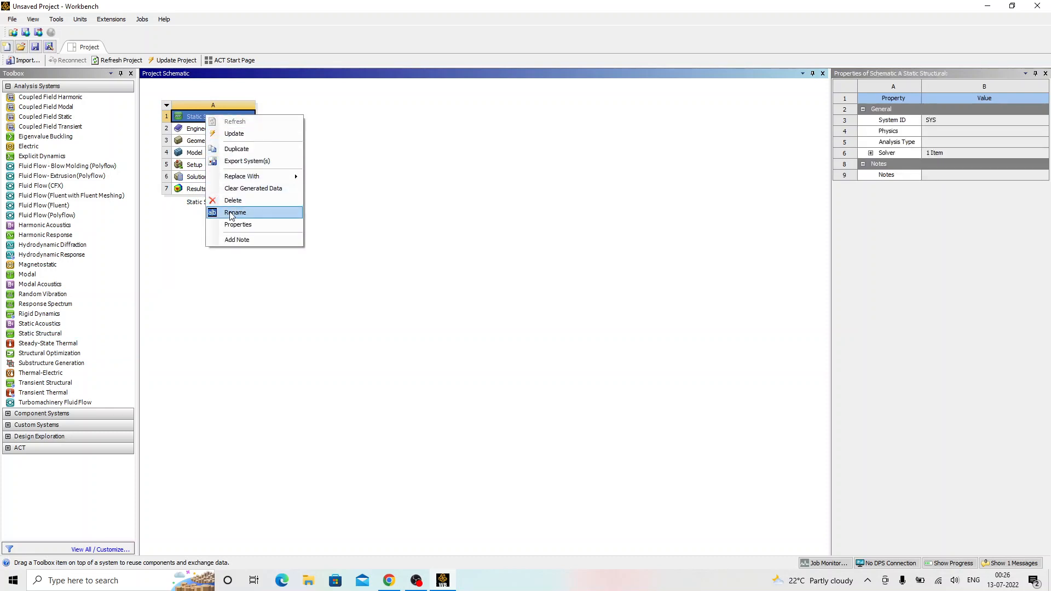
pyautogui.click(230, 213)
pyautogui.write('Tn')
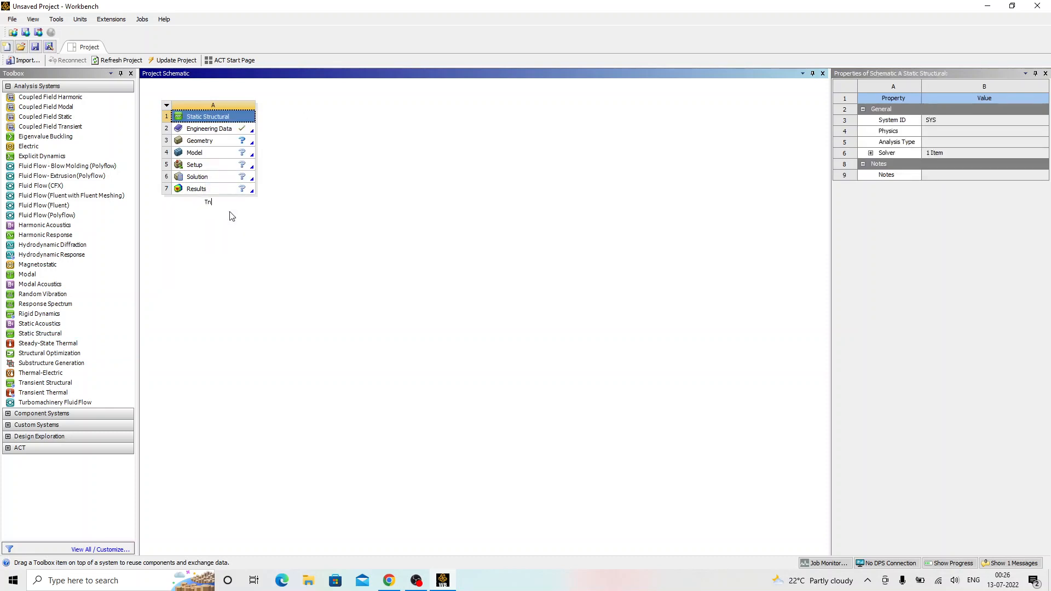
pyautogui.write('nk')
pyautogui.press('Return')
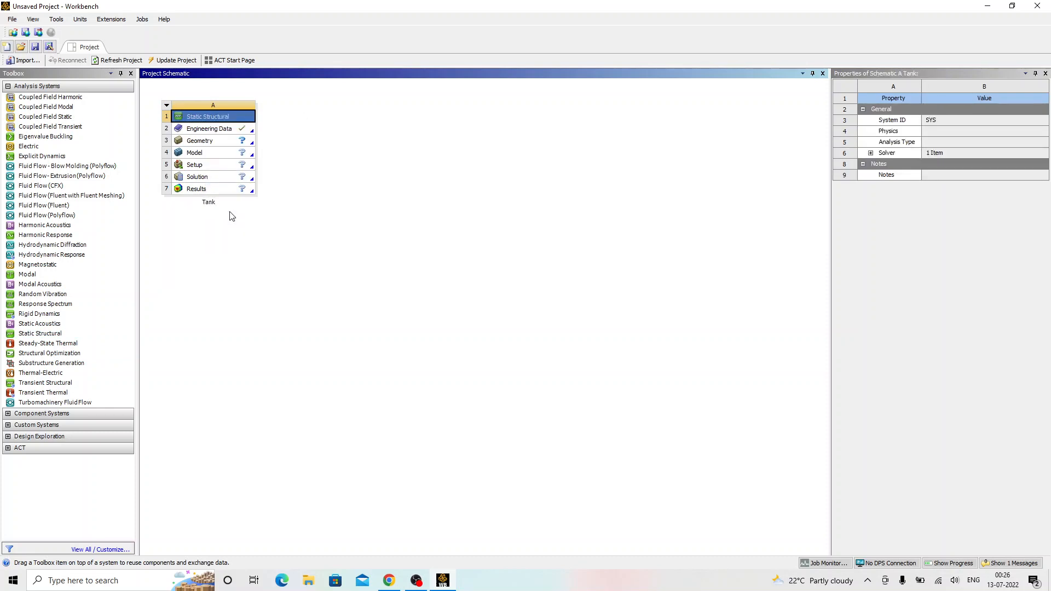
# - Import the Tank 3D 5mm wall thickness file from the Final CAD Geometries folder as the Tank system's geometry
pyautogui.click(221, 145)
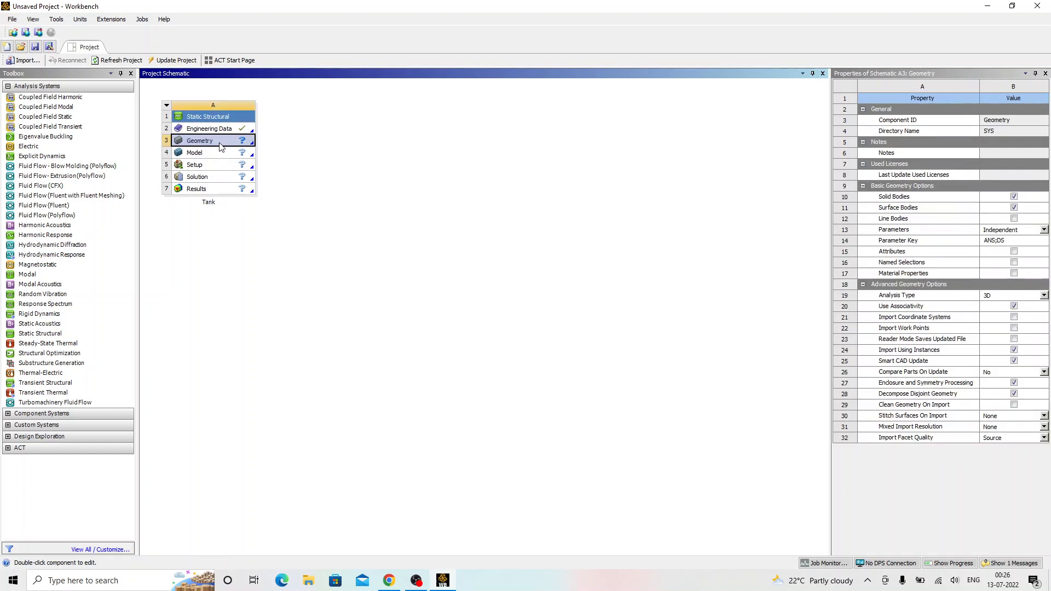
pyautogui.rightClick(220, 145)
pyautogui.moveTo(269, 178)
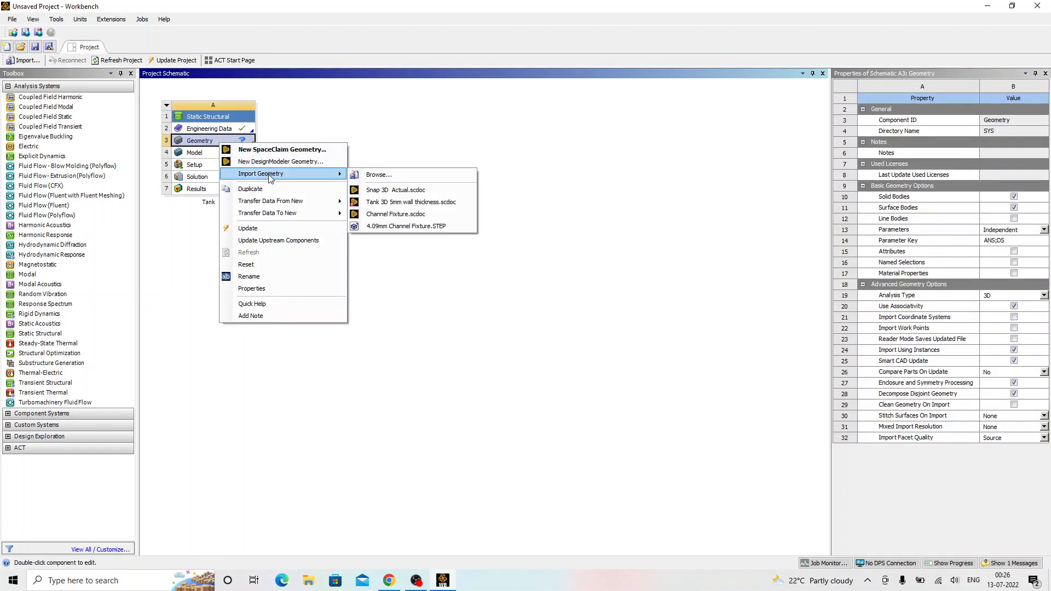
pyautogui.click(375, 174)
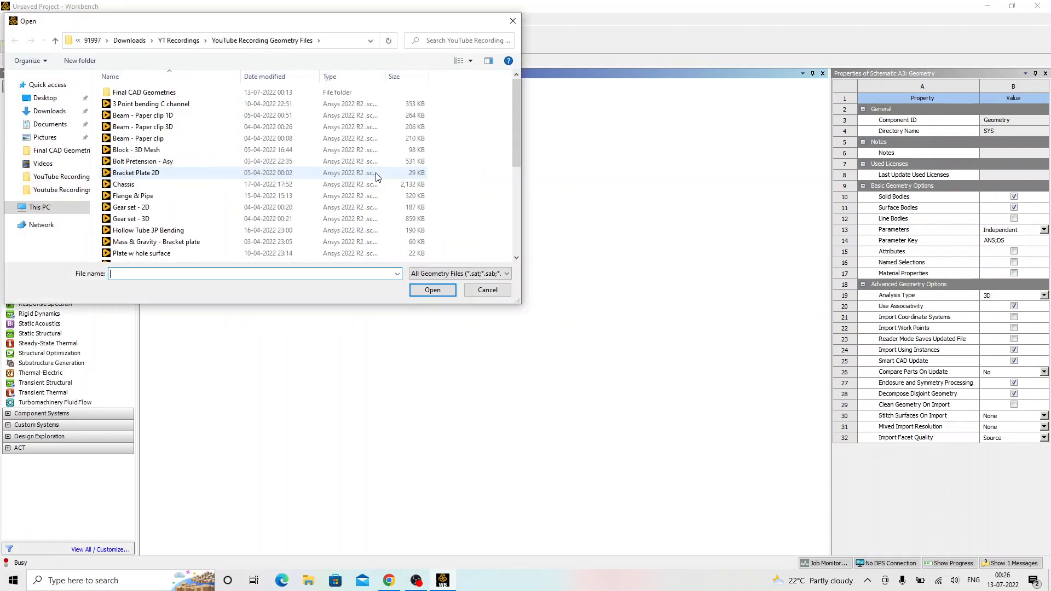
pyautogui.doubleClick(173, 94)
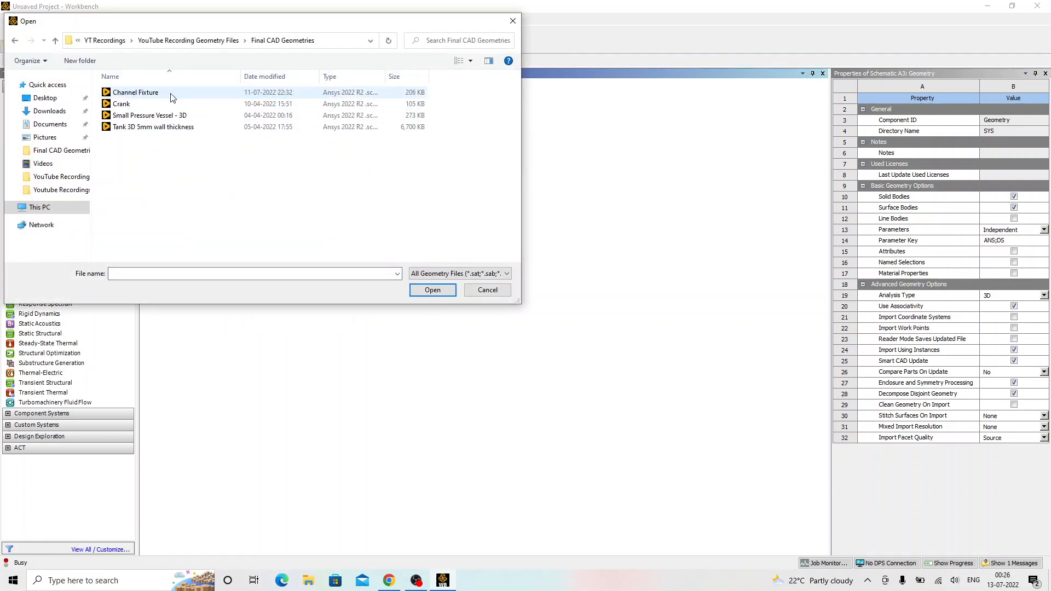
pyautogui.click(126, 129)
pyautogui.click(431, 290)
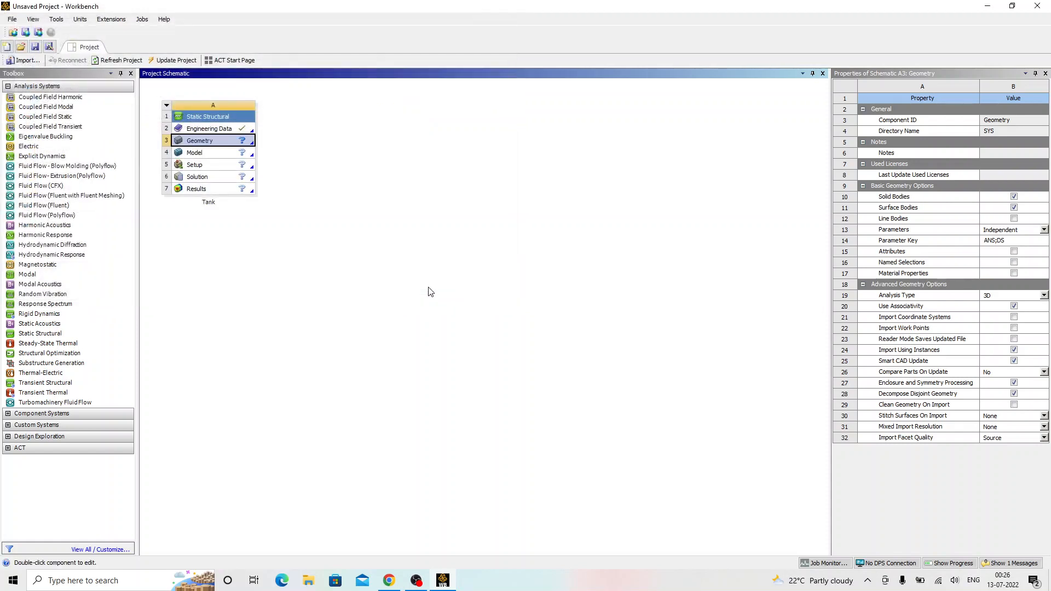
pyautogui.click(355, 236)
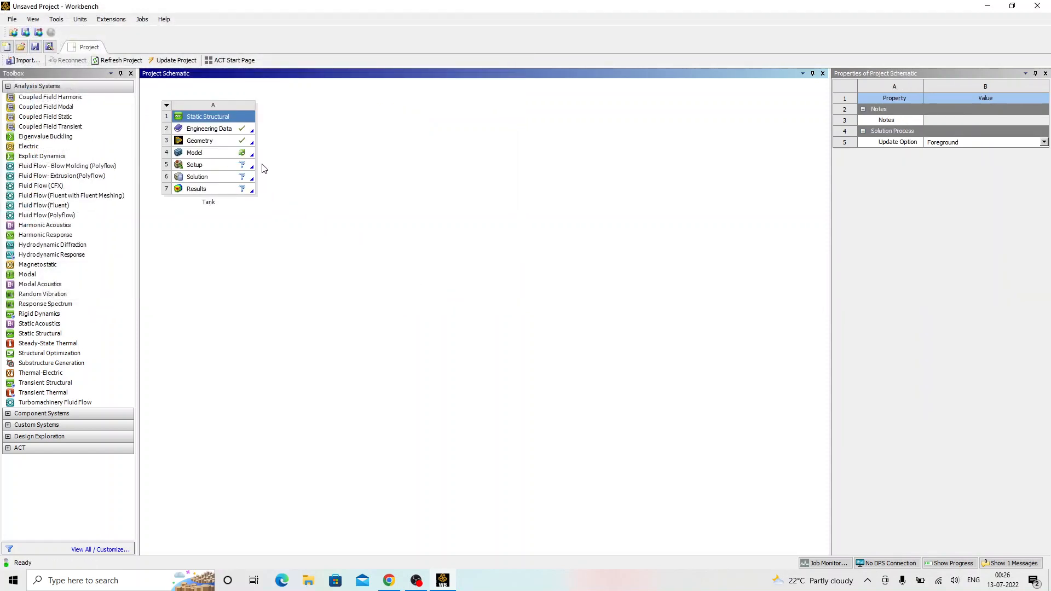
# - Open the Tank system's geometry for editing in SpaceClaim and switch to that window
pyautogui.click(202, 142)
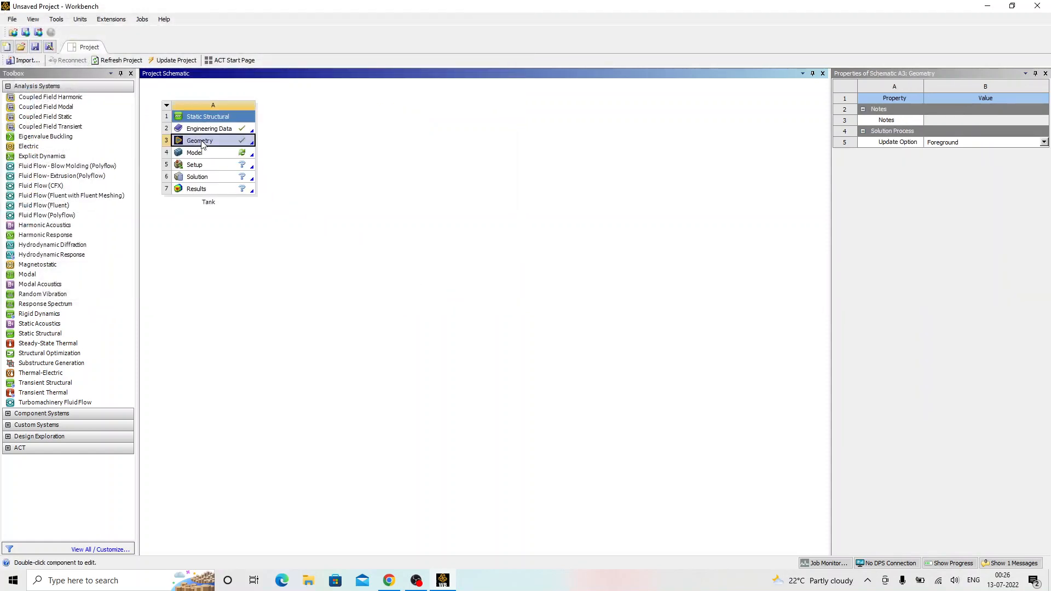
pyautogui.rightClick(202, 144)
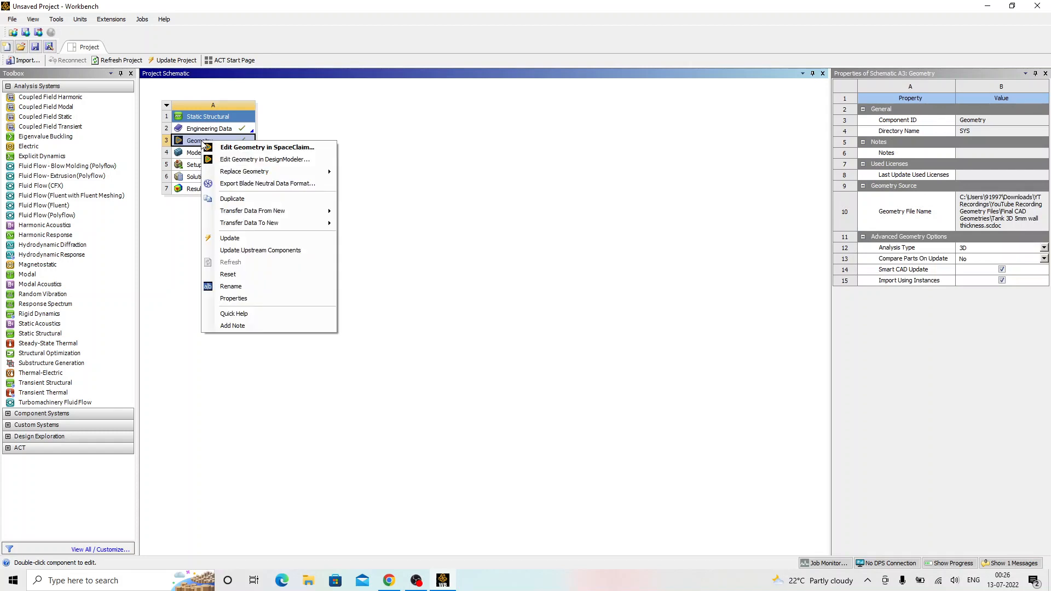
pyautogui.click(284, 148)
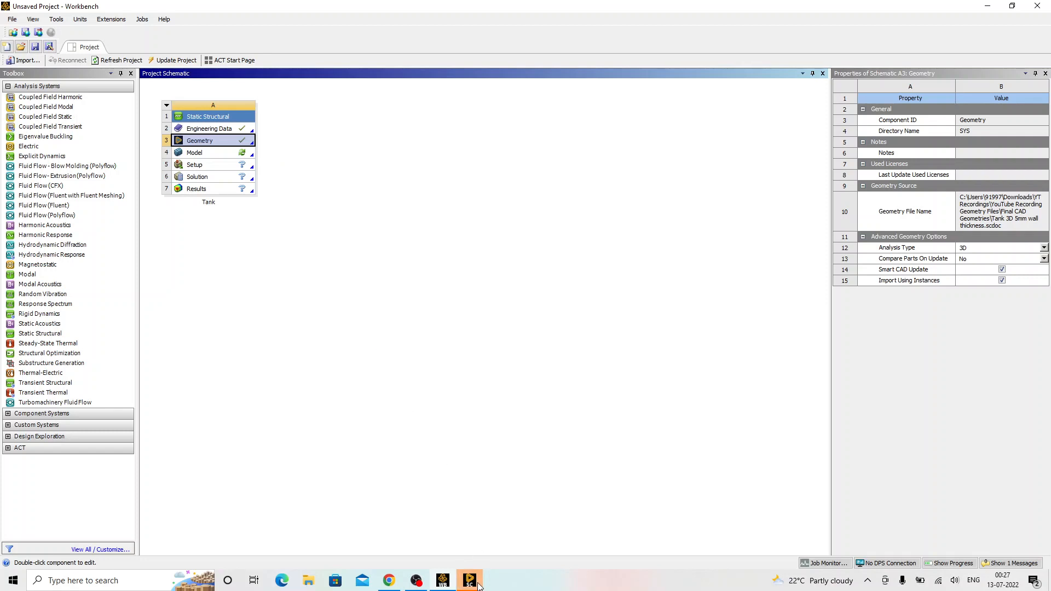
pyautogui.click(470, 581)
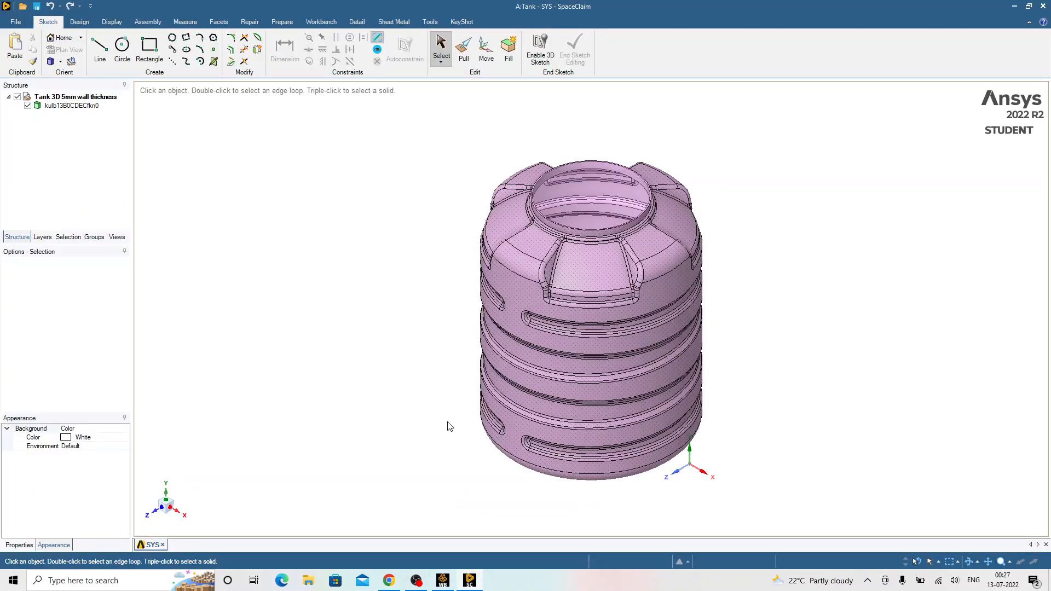
# - Examine the tank from the front, then inspect its top opening and rim wall up close
pyautogui.rightClick(386, 245)
pyautogui.moveTo(417, 268)
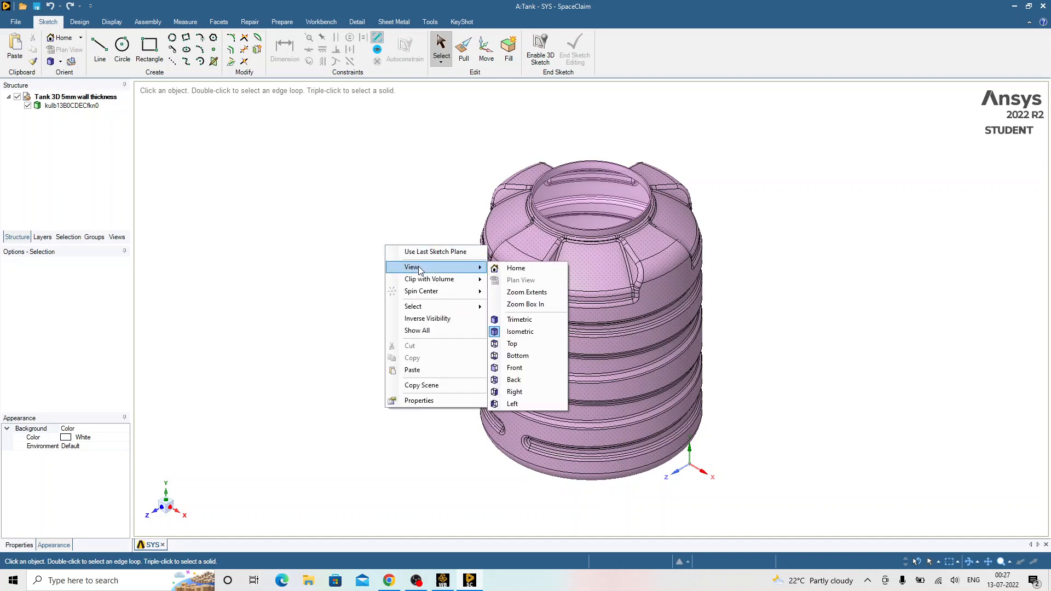
pyautogui.click(515, 367)
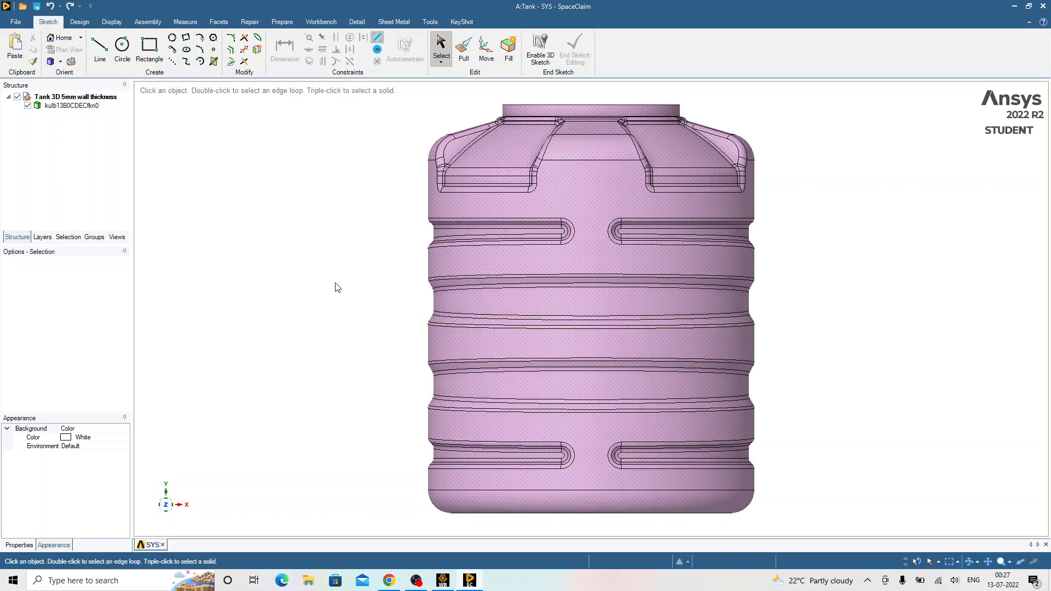
pyautogui.moveTo(319, 206); pyautogui.dragTo(387, 283, button='middle')
pyautogui.keyDown('ctrl'); pyautogui.moveTo(312, 273); pyautogui.dragTo(202, 381, button='middle'); pyautogui.keyUp('ctrl')
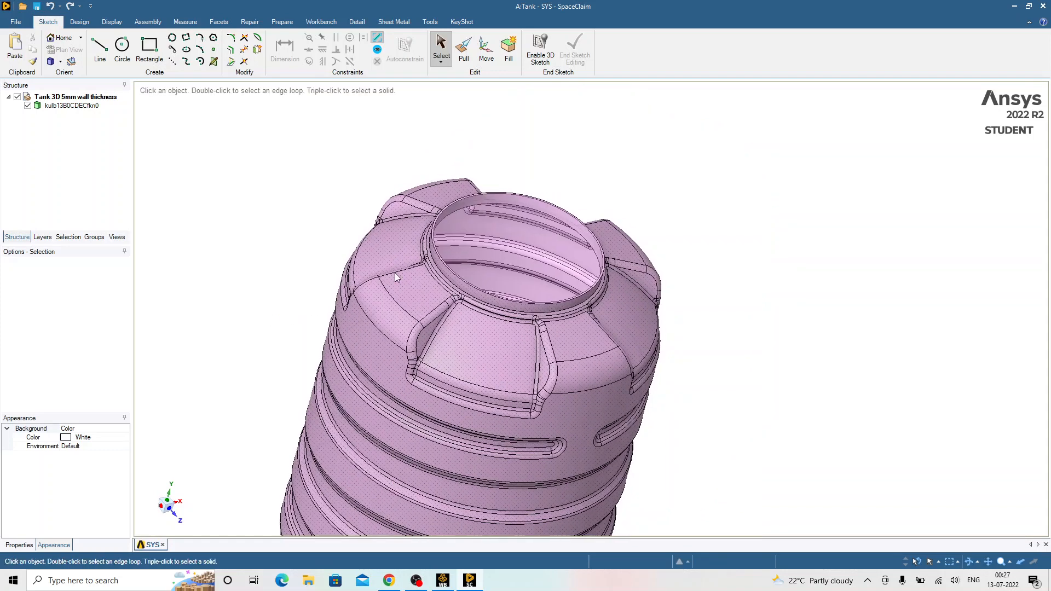
pyautogui.scroll(5, 458, 196)
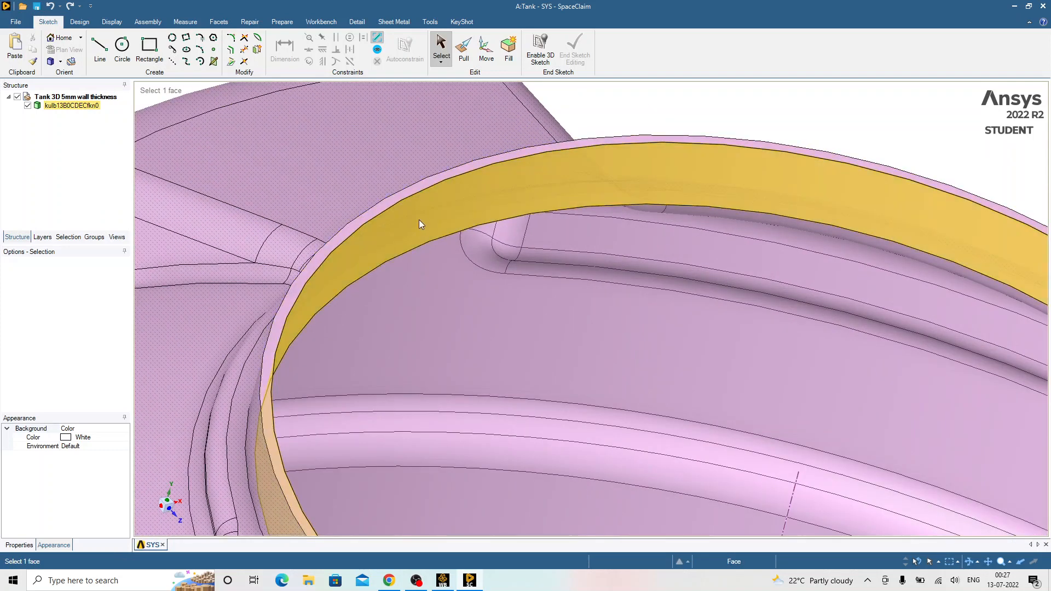
pyautogui.scroll(-5, 418, 220)
pyautogui.moveTo(439, 224); pyautogui.dragTo(376, 232, button='middle')
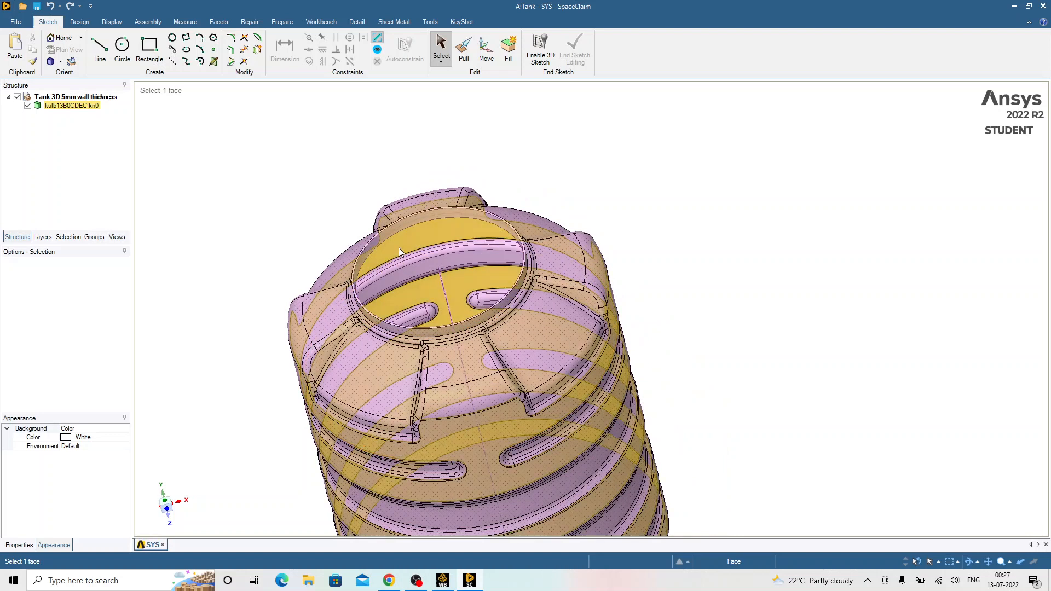
pyautogui.press('Escape')
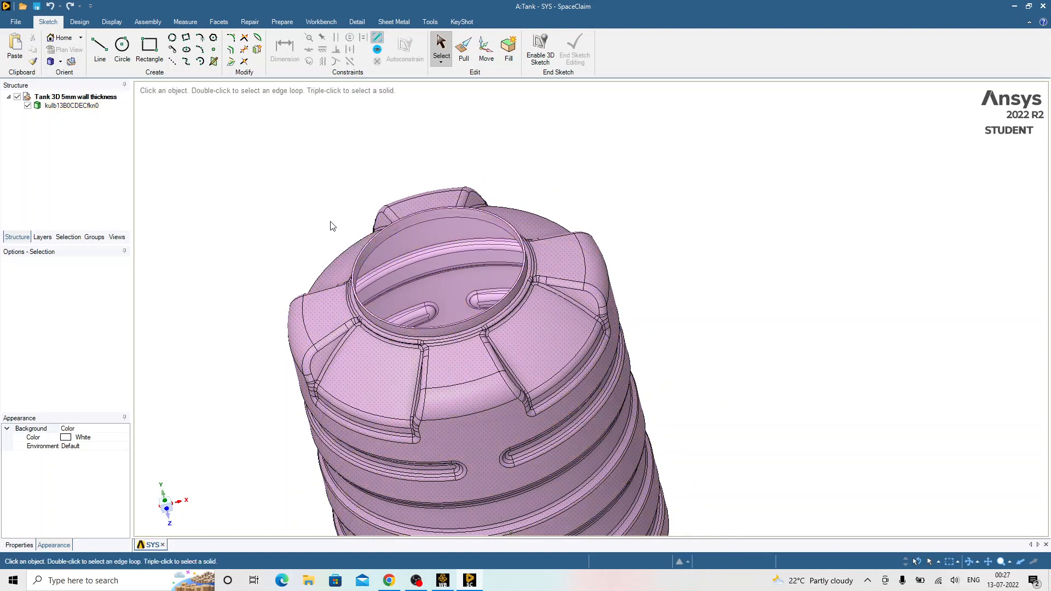
# - Rename the tank's solid body in the structure tree as Tank
pyautogui.click(59, 111)
pyautogui.rightClick(59, 111)
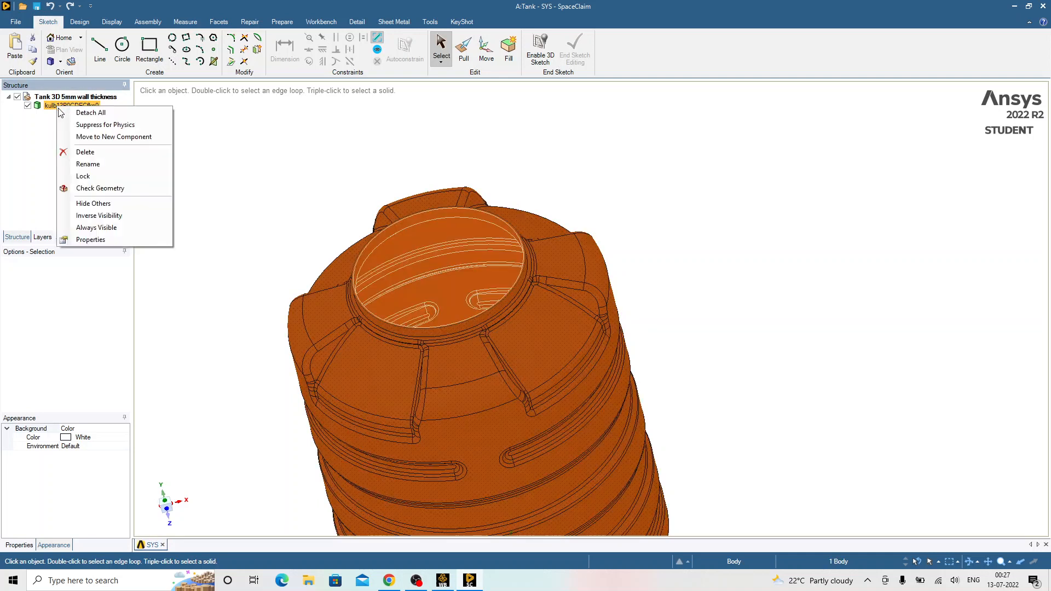
pyautogui.click(88, 164)
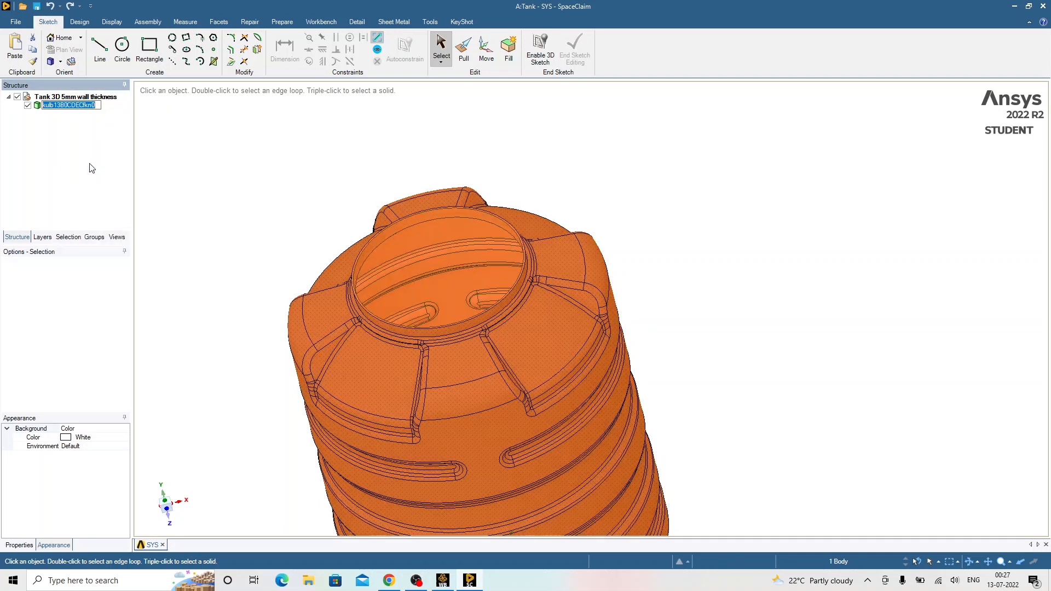
pyautogui.write('Tank')
pyautogui.press('Return')
pyautogui.click(244, 171)
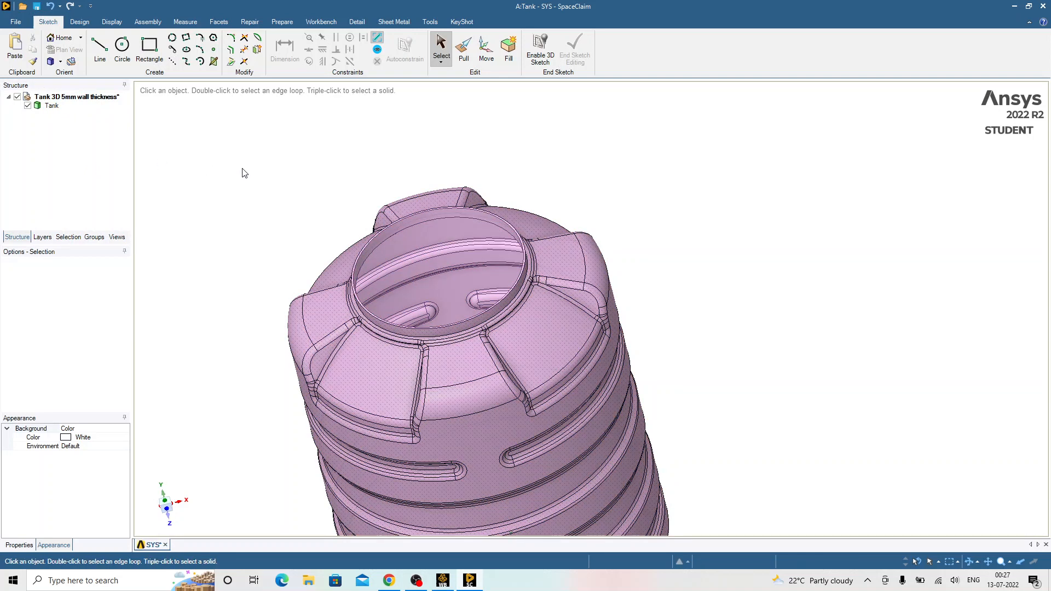
# - Examine the tank's inner wall faces, neck rim and ribbed shoulder from several angles
pyautogui.scroll(-2, 244, 173)
pyautogui.moveTo(270, 178); pyautogui.dragTo(371, 243, button='middle')
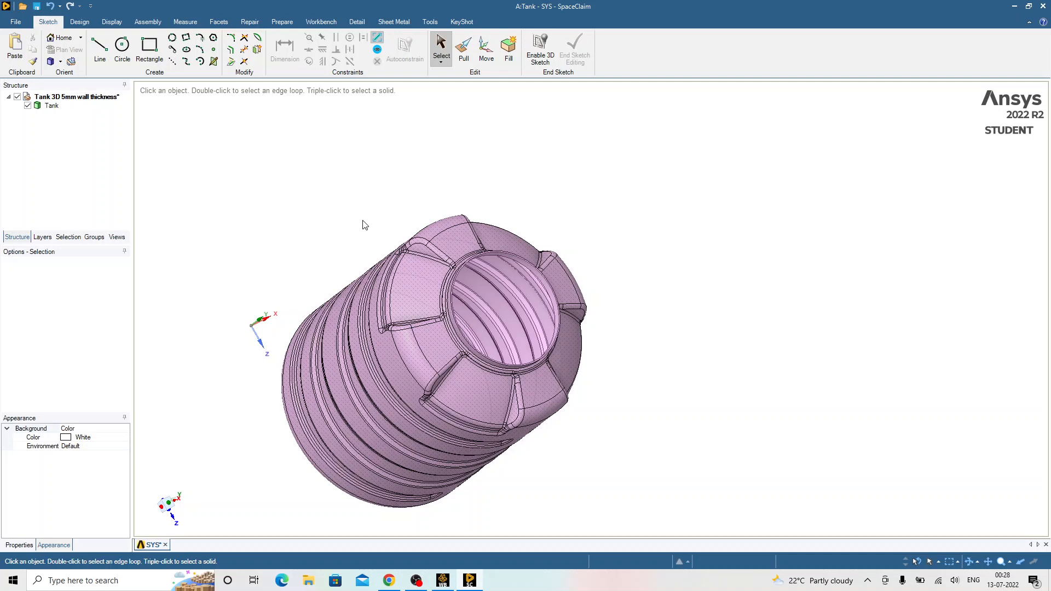
pyautogui.click(487, 306)
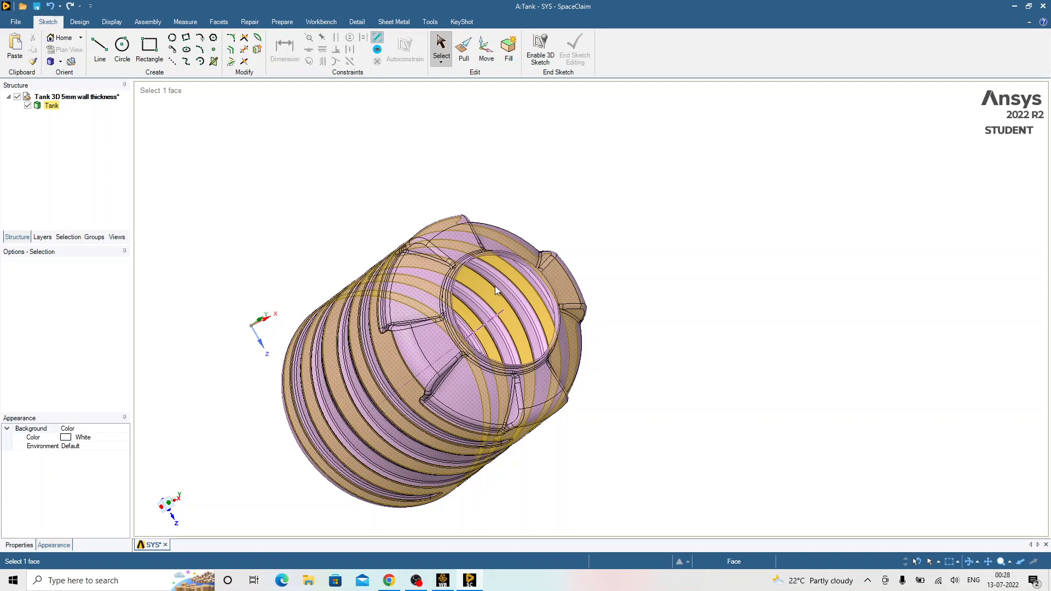
pyautogui.click(550, 184)
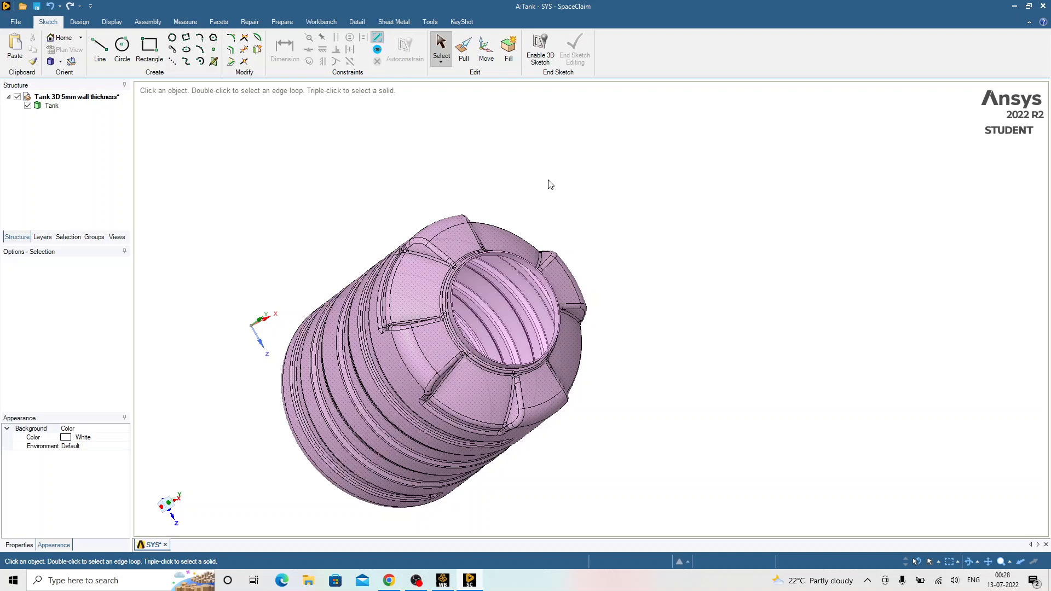
pyautogui.click(495, 272)
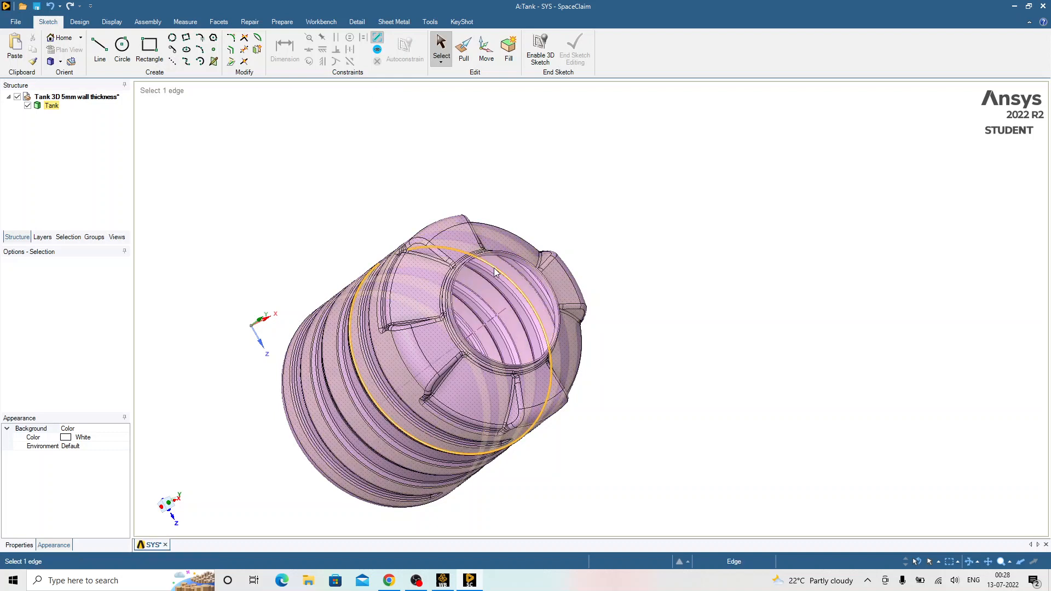
pyautogui.scroll(5, 494, 272)
pyautogui.click(499, 242)
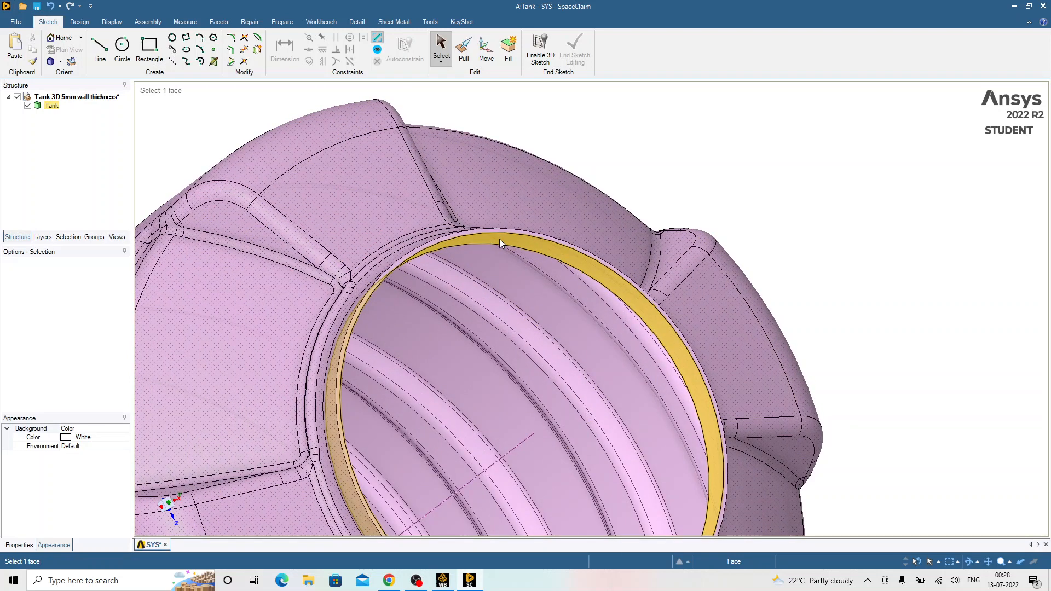
pyautogui.scroll(-5, 500, 239)
pyautogui.click(541, 165)
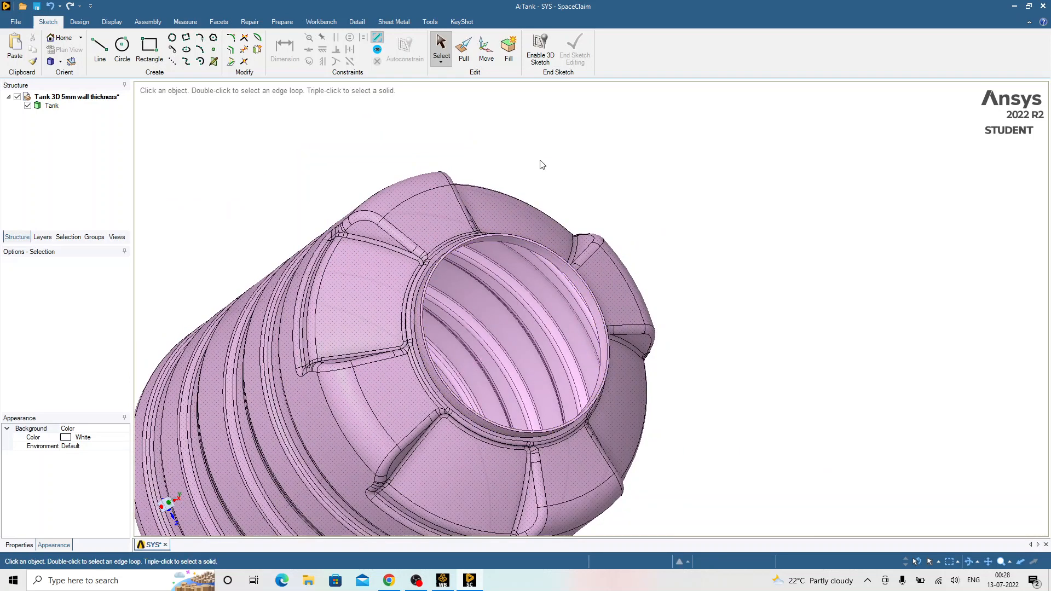
pyautogui.click(528, 231)
pyautogui.click(617, 195)
pyautogui.click(524, 229)
pyautogui.moveTo(524, 228); pyautogui.dragTo(491, 156, button='middle')
pyautogui.click(491, 156)
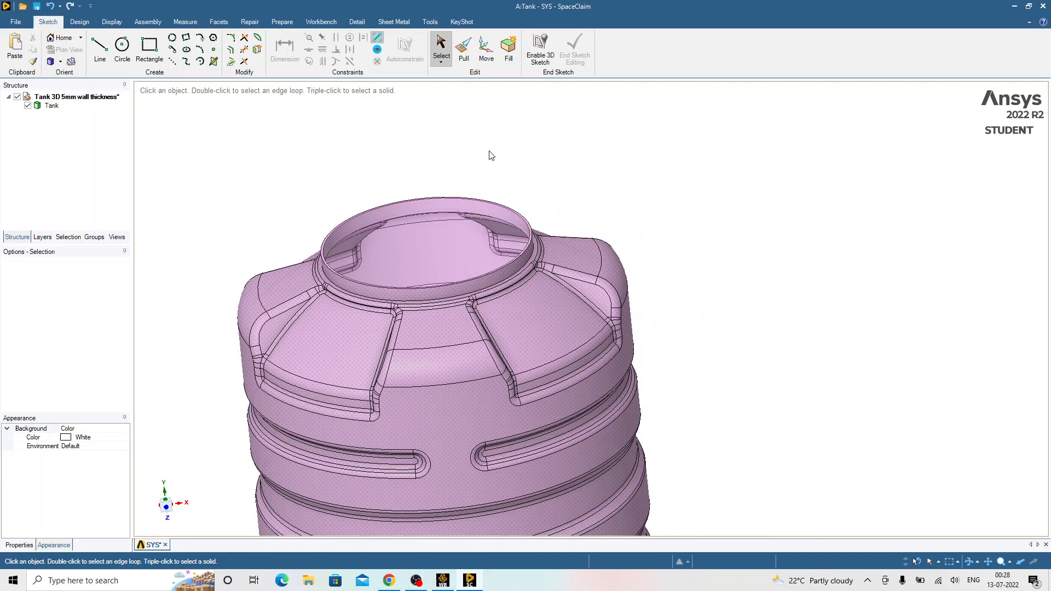
pyautogui.moveTo(429, 187); pyautogui.dragTo(507, 233, button='middle')
pyautogui.click(508, 232)
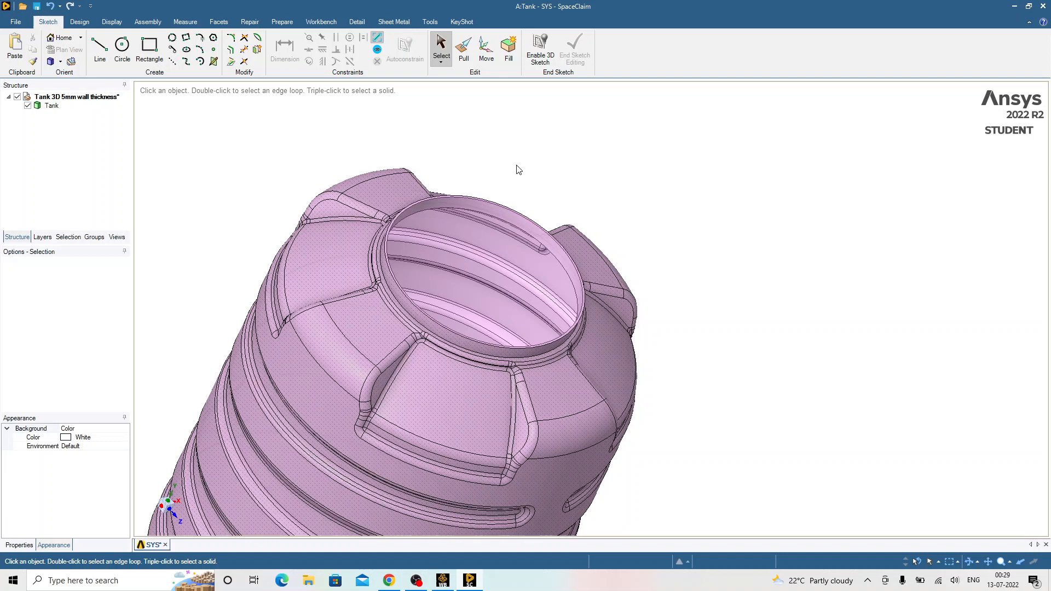
pyautogui.moveTo(511, 172)
pyautogui.mouseDown(button='middle')
pyautogui.moveTo(446, 150)
pyautogui.moveTo(420, 157)
pyautogui.moveTo(481, 178)
pyautogui.mouseUp(button='middle')
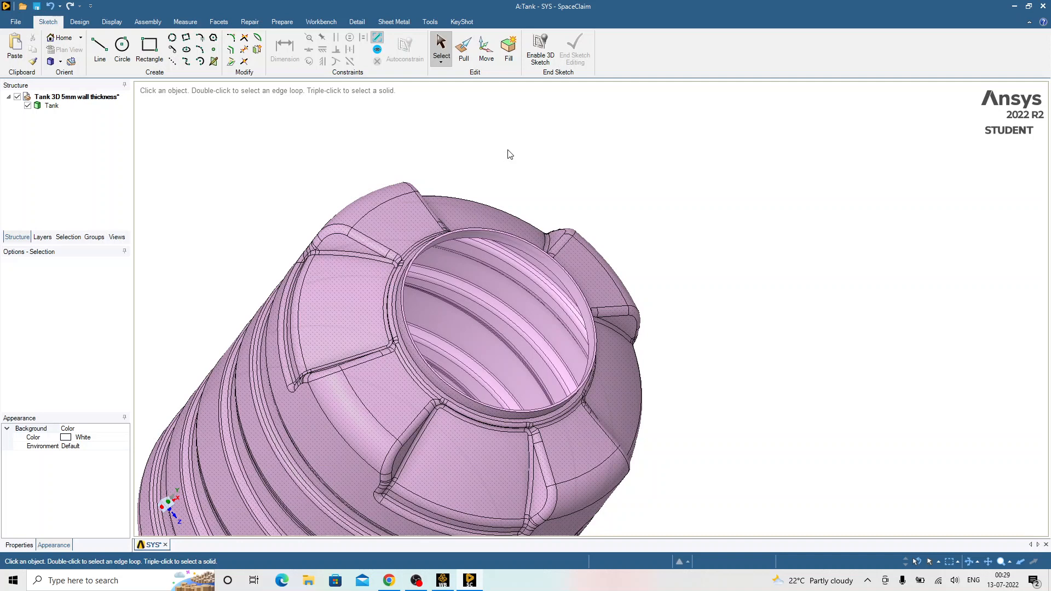
pyautogui.moveTo(486, 197); pyautogui.dragTo(511, 229, button='middle')
pyautogui.click(512, 231)
pyautogui.click(494, 266)
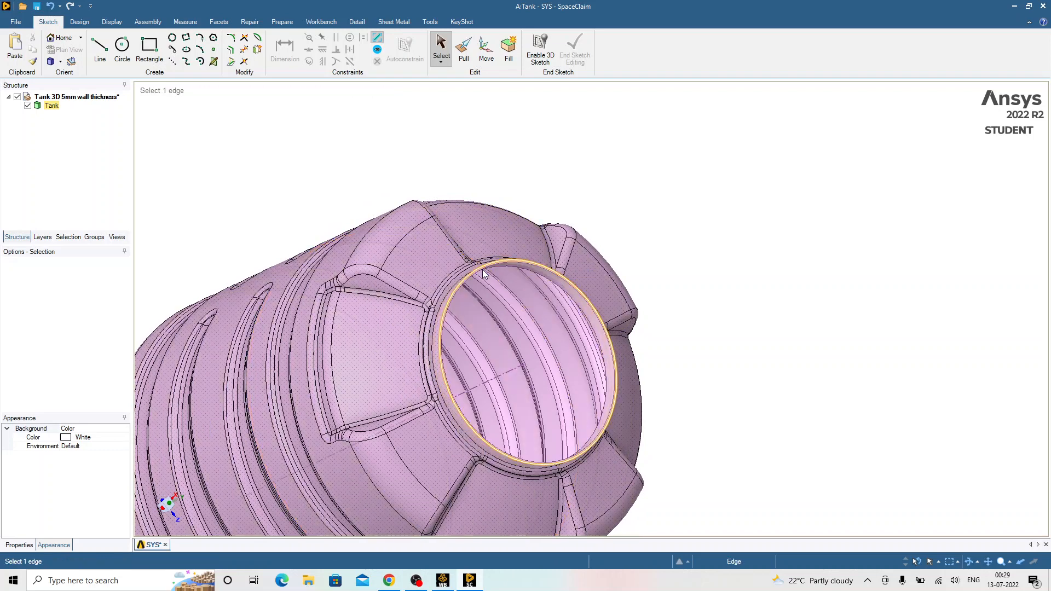
pyautogui.click(429, 304)
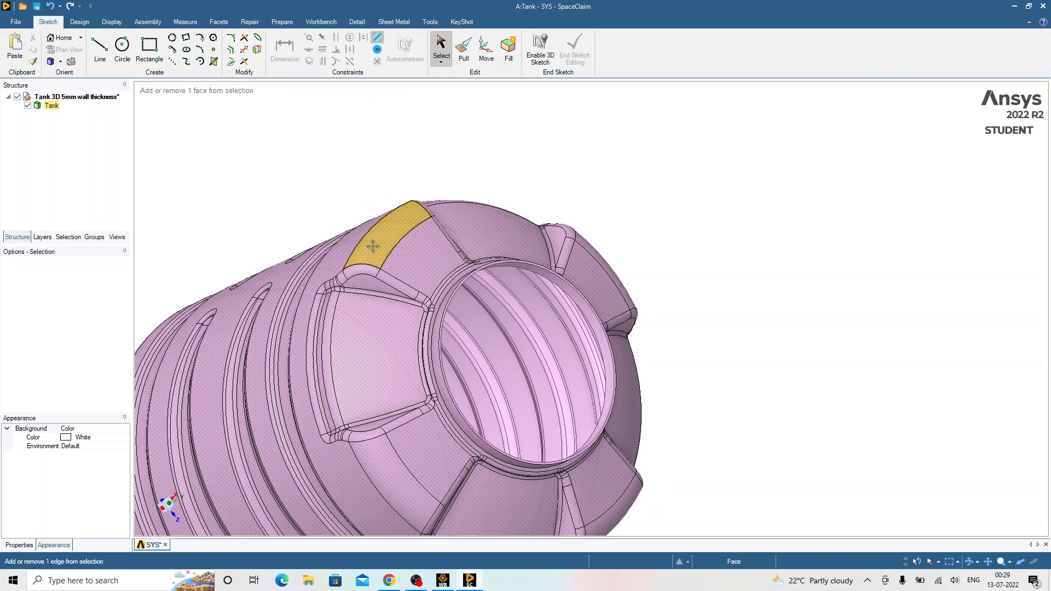
pyautogui.keyDown('ctrl'); pyautogui.moveTo(388, 237); pyautogui.dragTo(452, 191, button='middle'); pyautogui.keyUp('ctrl')
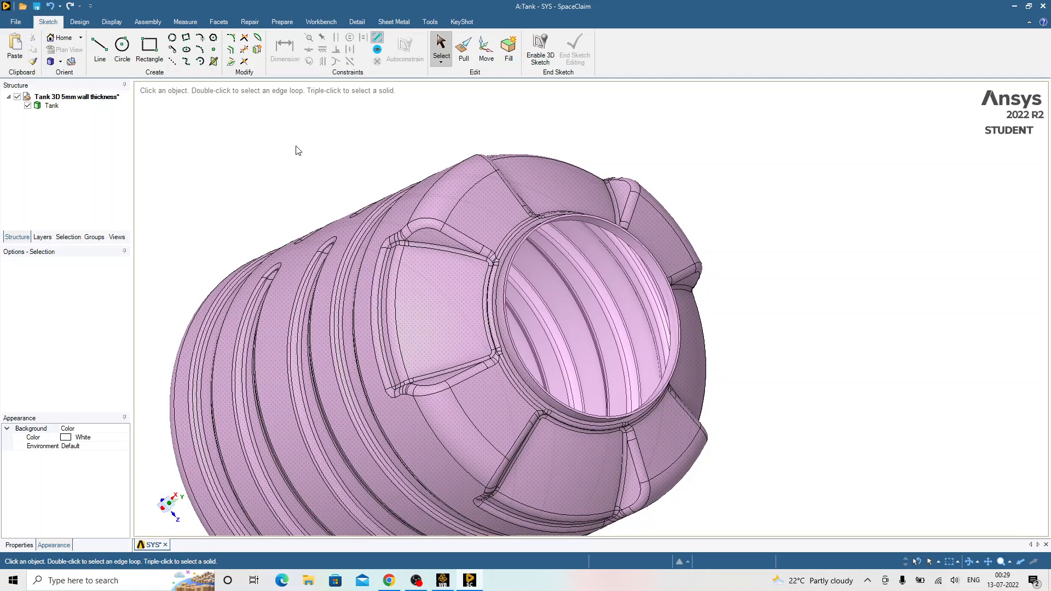
# - Create a midsurface of the tank body, picking a wall face at the neck rim so the offset face pairs are detected
pyautogui.click(279, 24)
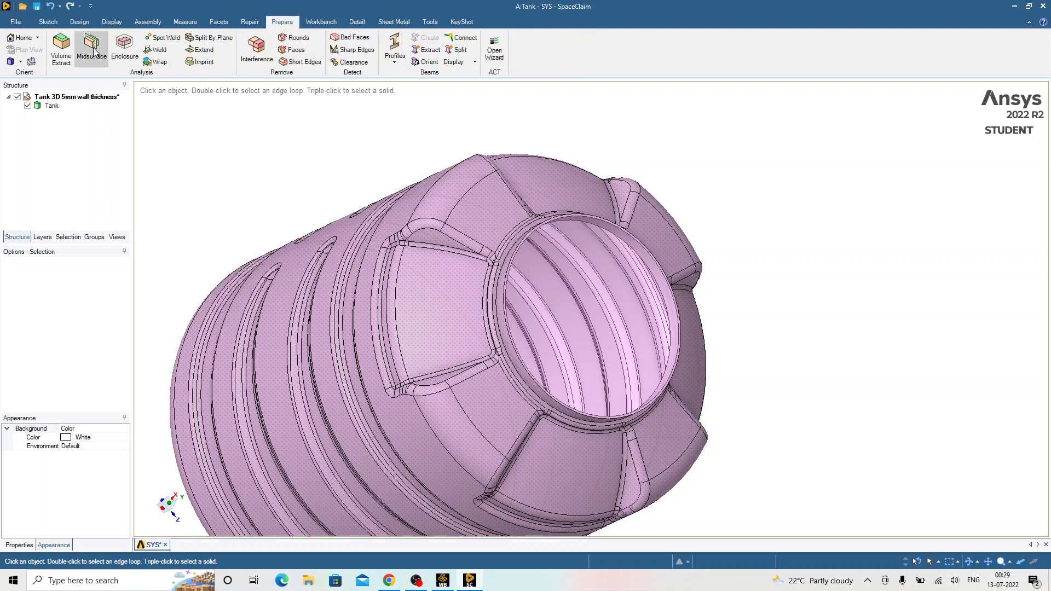
pyautogui.click(92, 49)
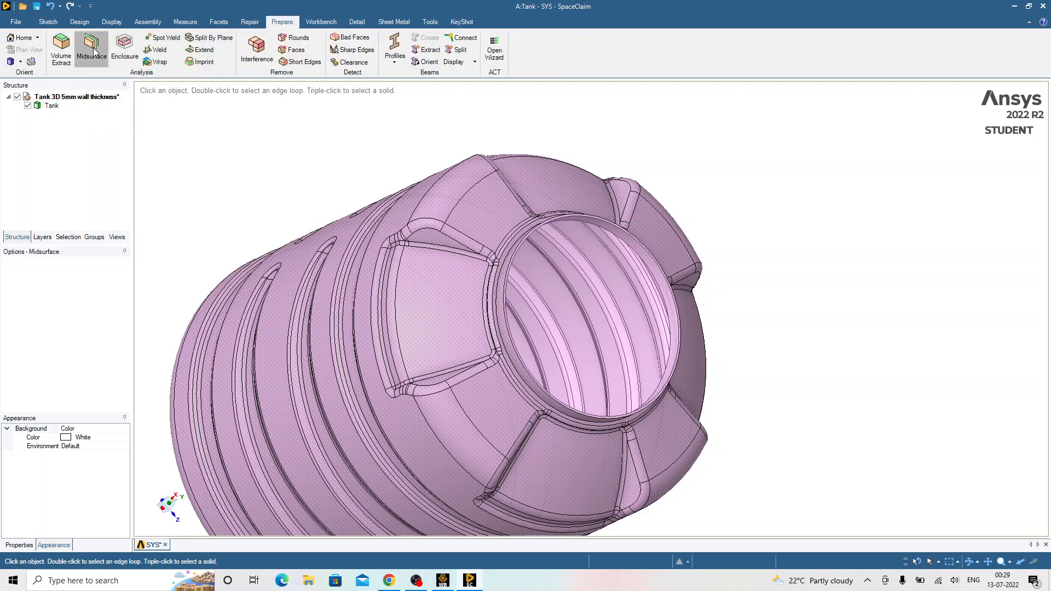
pyautogui.click(504, 275)
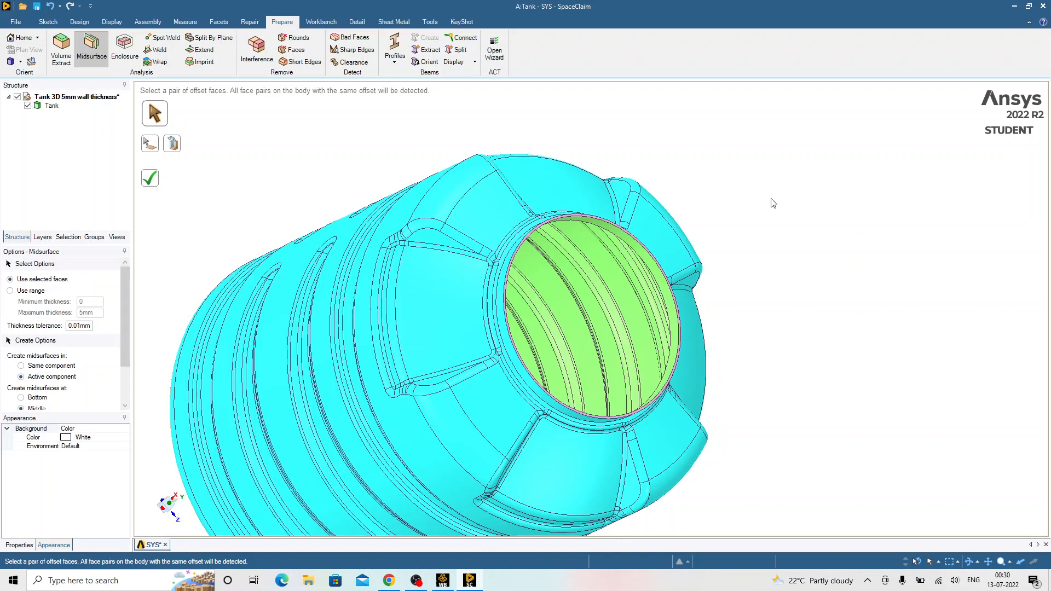
pyautogui.moveTo(755, 237)
pyautogui.mouseDown(button='middle')
pyautogui.moveTo(744, 172)
pyautogui.moveTo(680, 157)
pyautogui.moveTo(755, 204)
pyautogui.moveTo(746, 220)
pyautogui.mouseUp(button='middle')
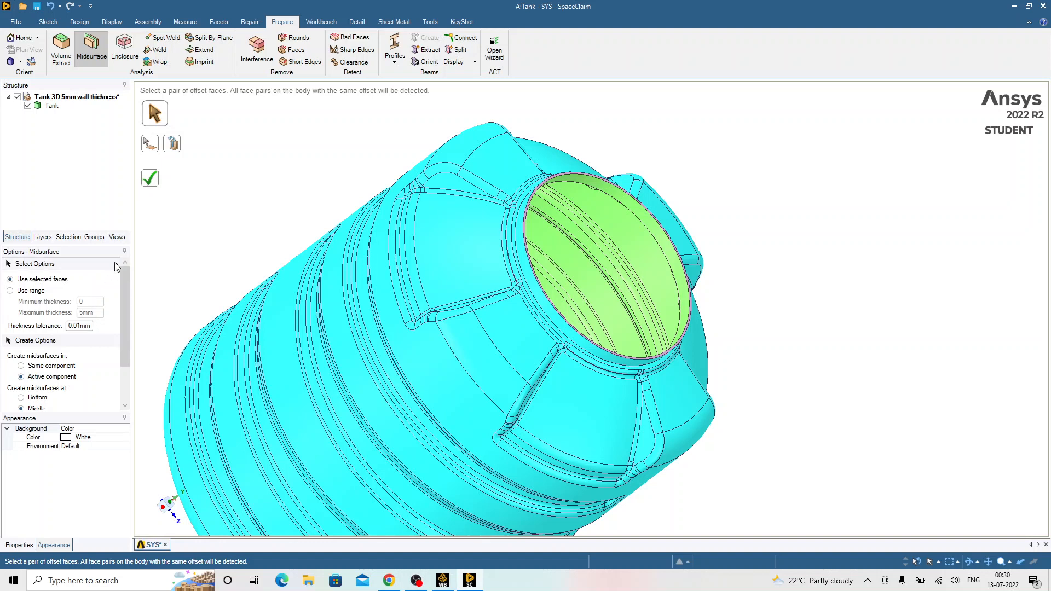
pyautogui.click(153, 183)
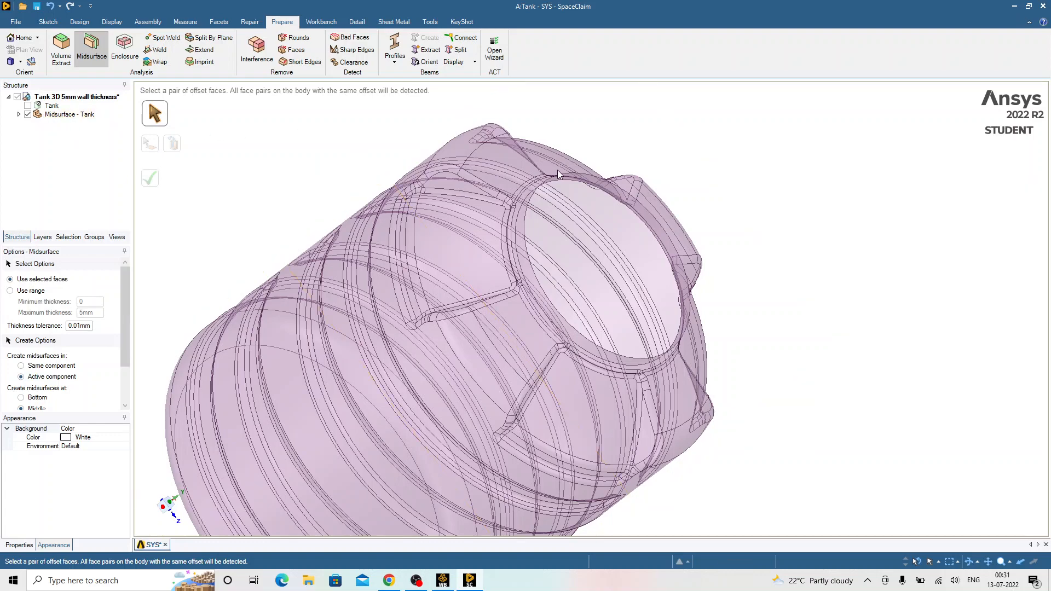
# - Examine the new midsurface around the neck opening and the shoulder rib corners, and close the Midsurface tool
pyautogui.scroll(4, 557, 170)
pyautogui.moveTo(560, 180); pyautogui.dragTo(616, 209, button='middle')
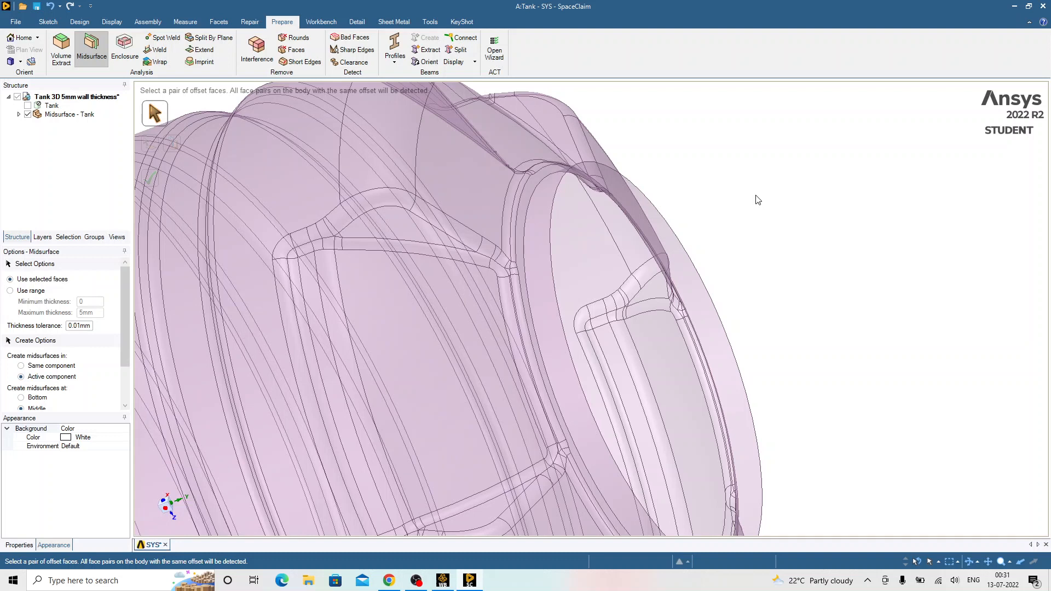
pyautogui.scroll(-5, 645, 220)
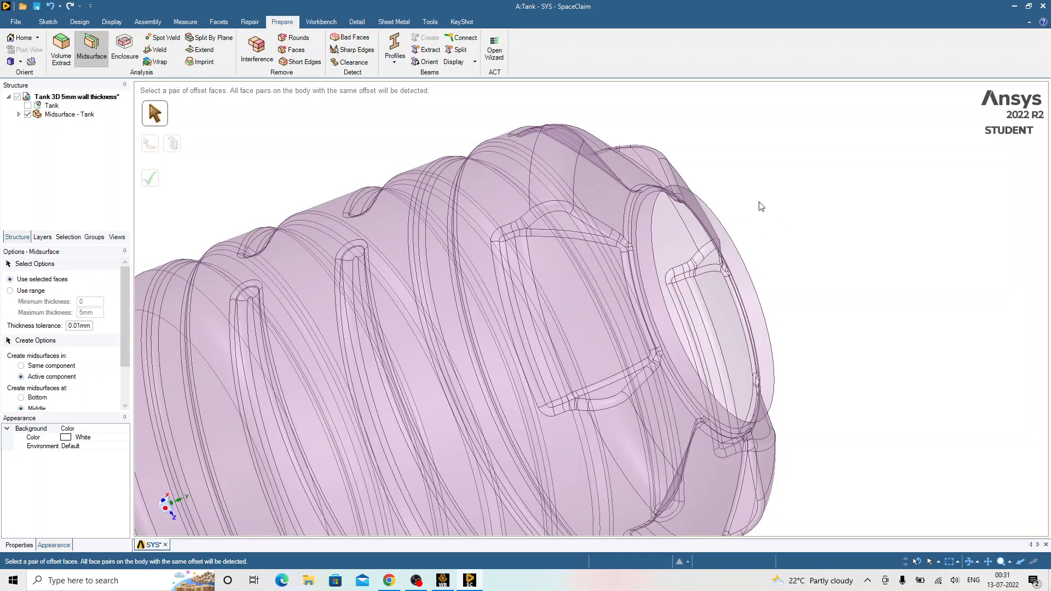
pyautogui.scroll(5, 621, 247)
pyautogui.scroll(3, 621, 245)
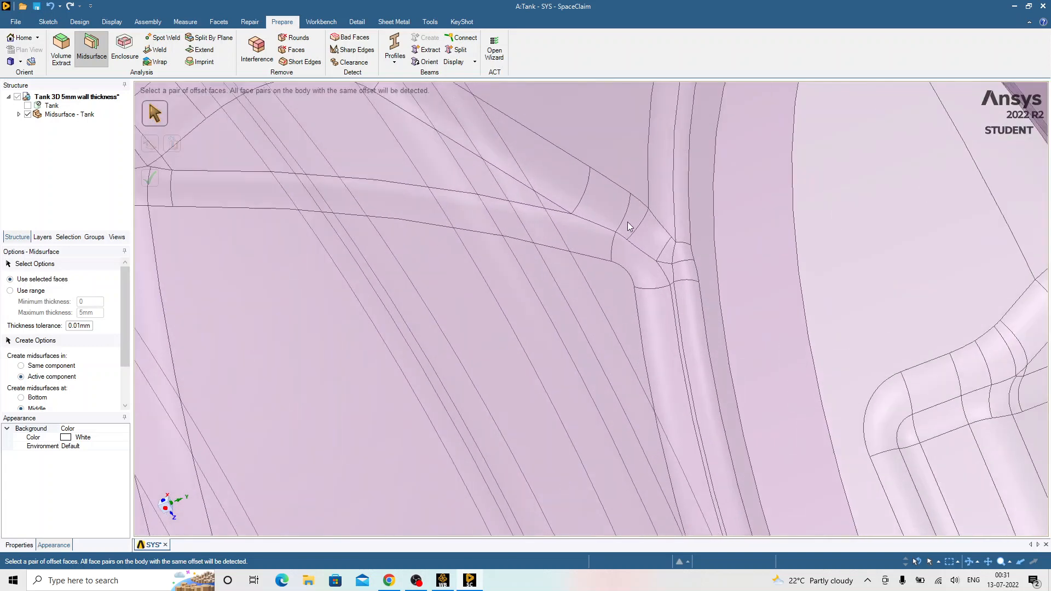
pyautogui.scroll(-8, 630, 225)
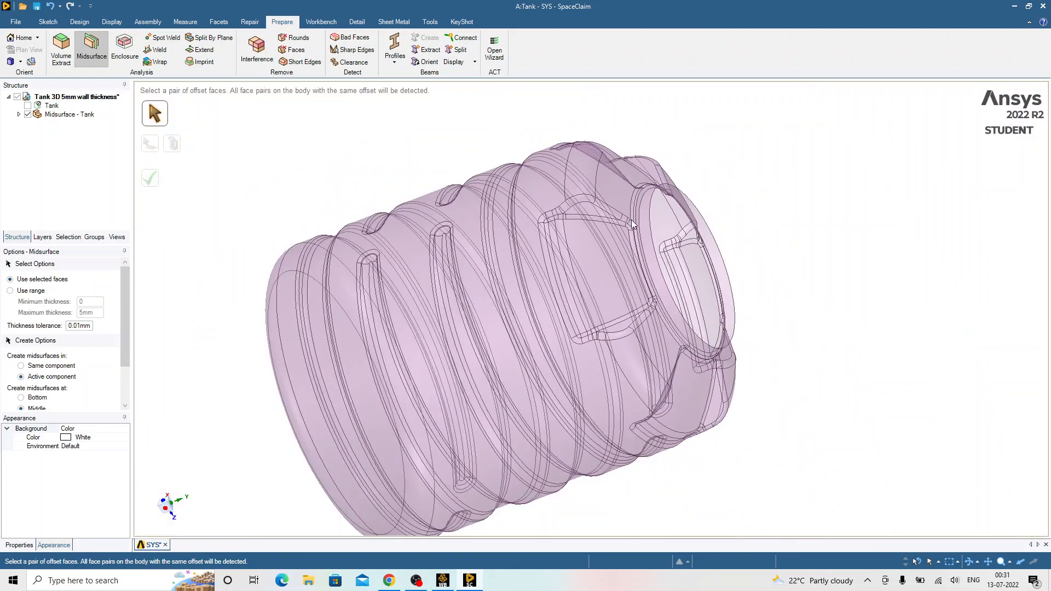
pyautogui.press('Escape')
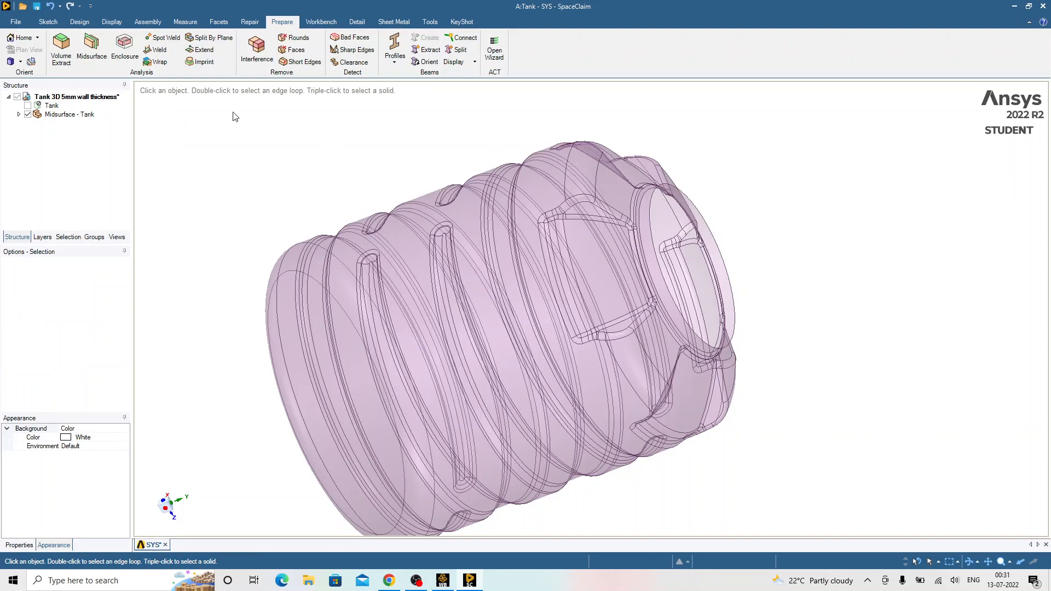
pyautogui.click(72, 24)
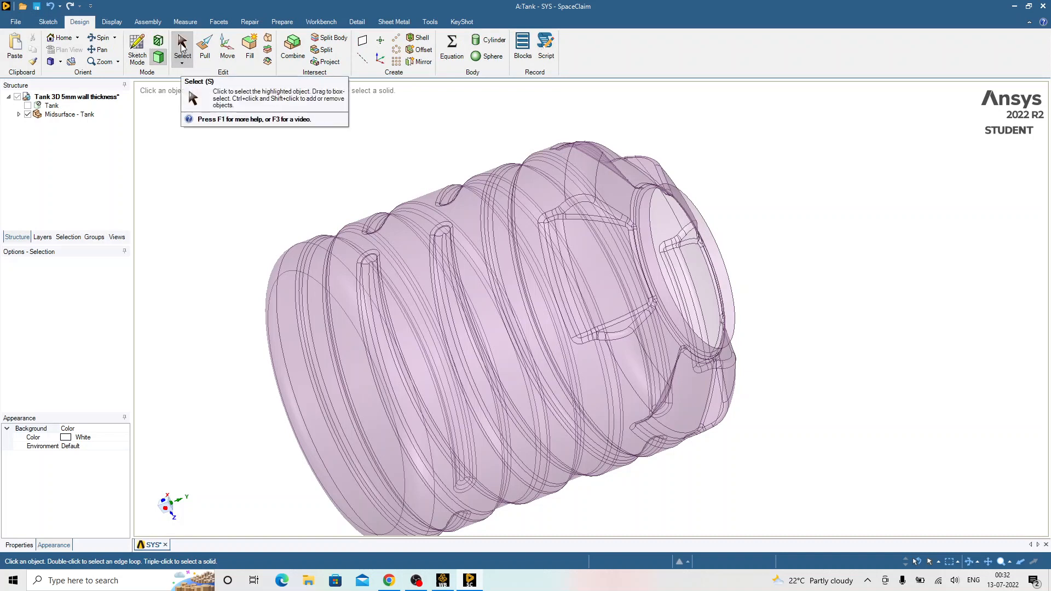
pyautogui.click(281, 23)
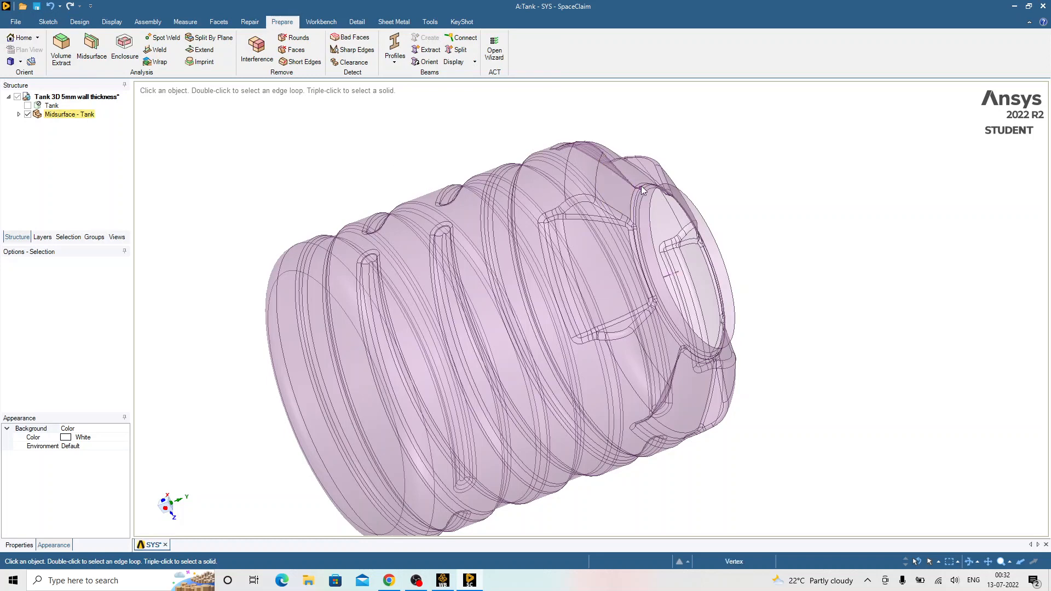
# - Delete the small fillet face at the shoulder rib's corner beside the neck from the midsurface
pyautogui.scroll(6, 635, 224)
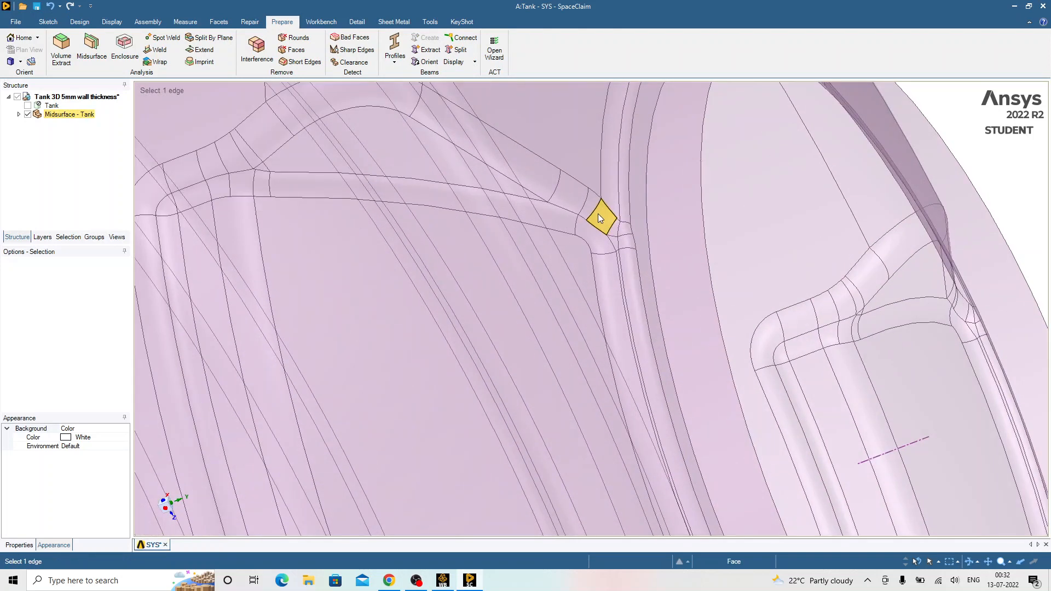
pyautogui.click(591, 211)
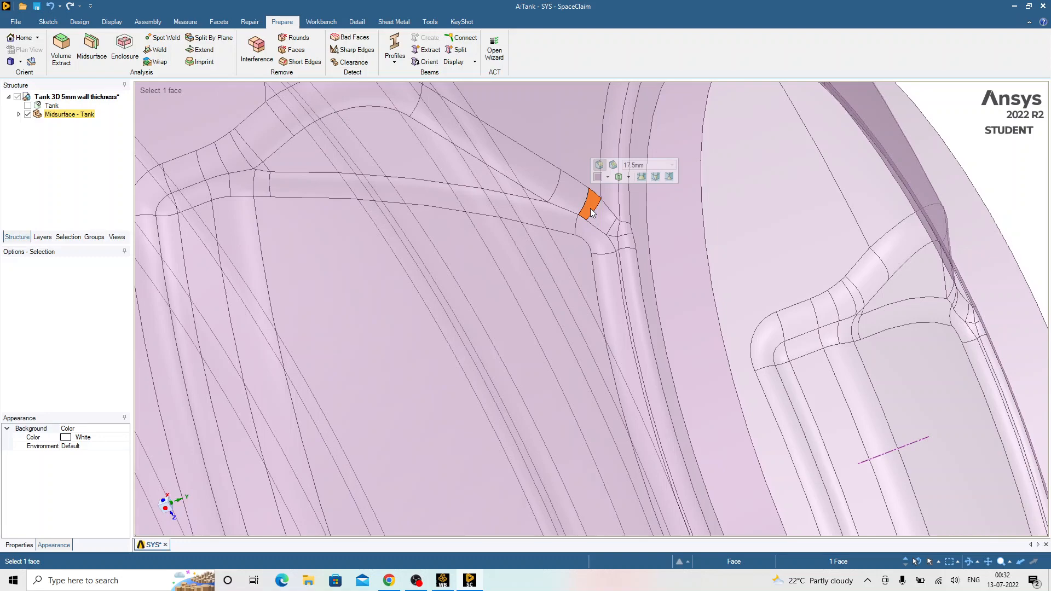
pyautogui.press('Delete')
pyautogui.scroll(-4, 562, 226)
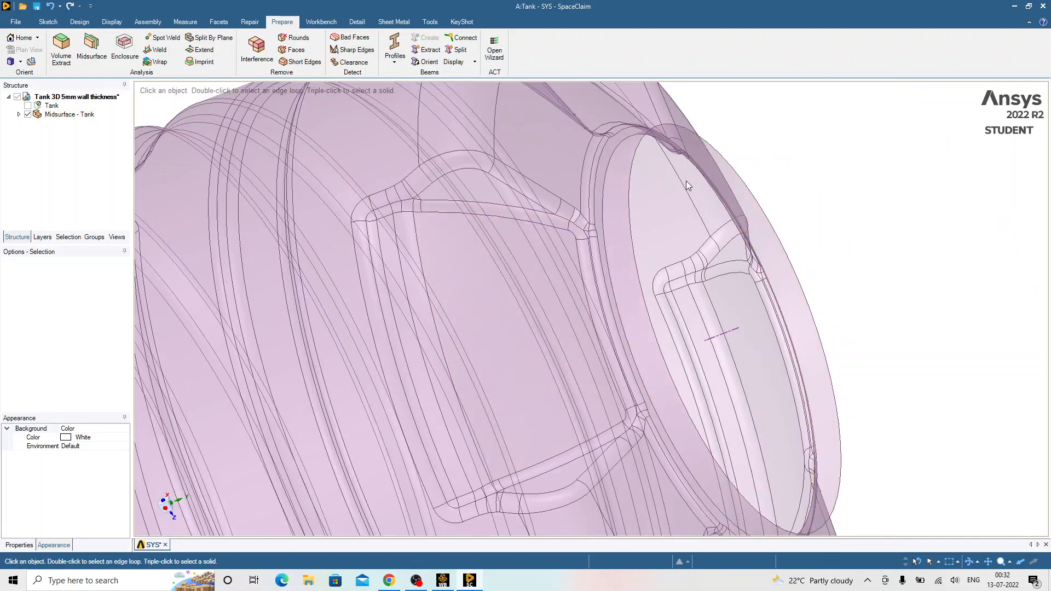
# - Delete the half-round end face of a slot-shaped groove on the tank's ribbed side wall
pyautogui.moveTo(685, 181); pyautogui.dragTo(557, 312, button='middle')
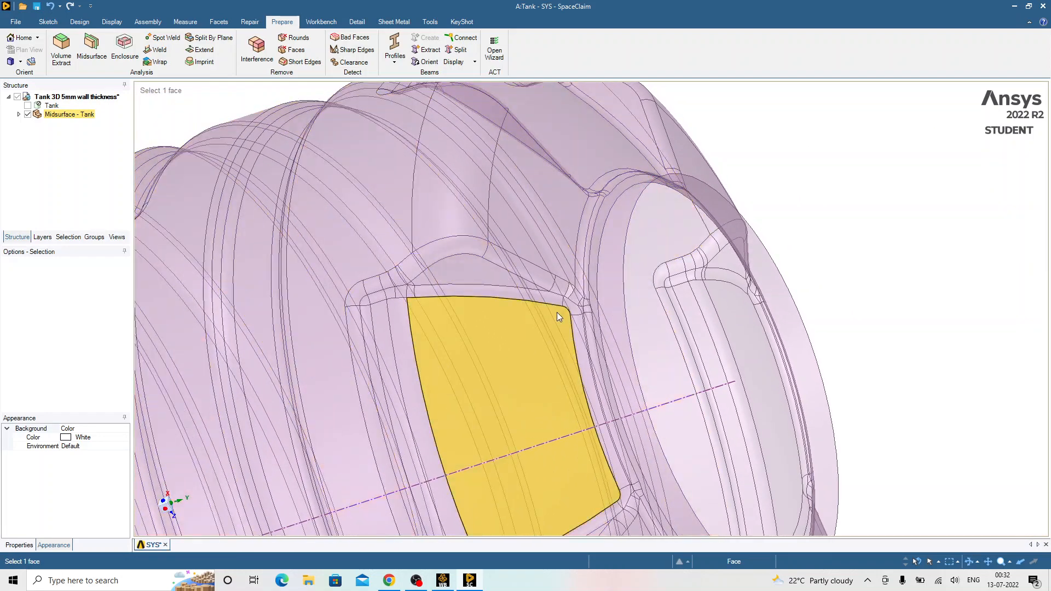
pyautogui.scroll(-6, 569, 283)
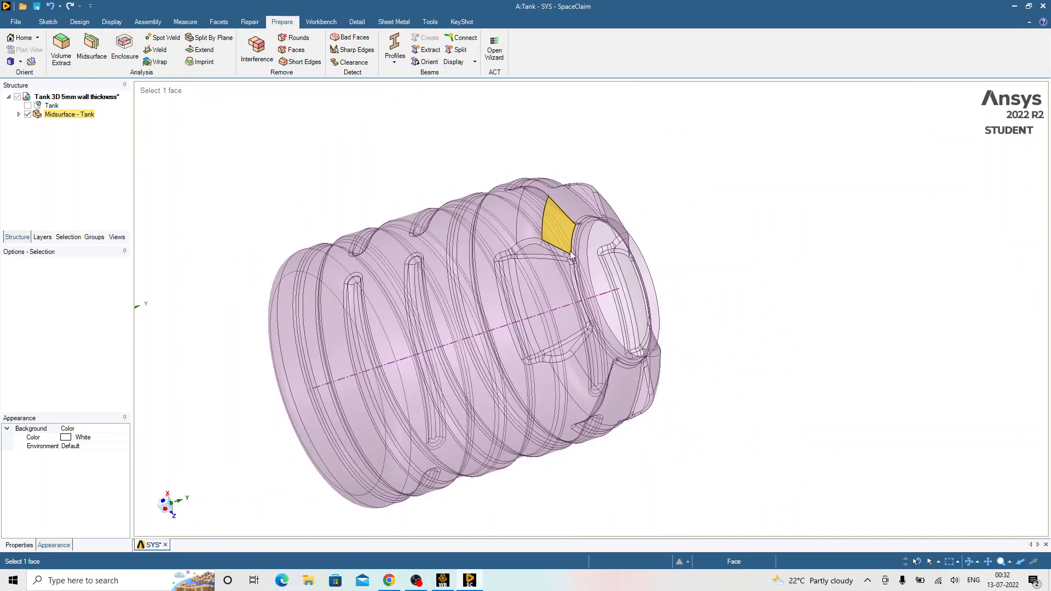
pyautogui.moveTo(414, 275)
pyautogui.mouseDown(button='middle')
pyautogui.moveTo(470, 294)
pyautogui.moveTo(500, 378)
pyautogui.mouseUp(button='middle')
pyautogui.scroll(7, 424, 241)
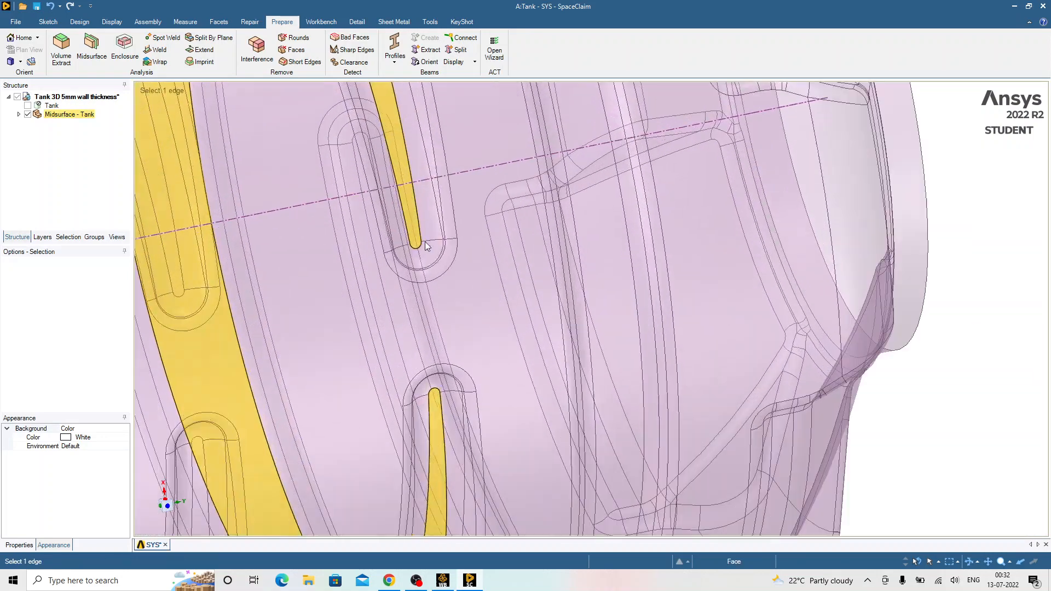
pyautogui.click(433, 254)
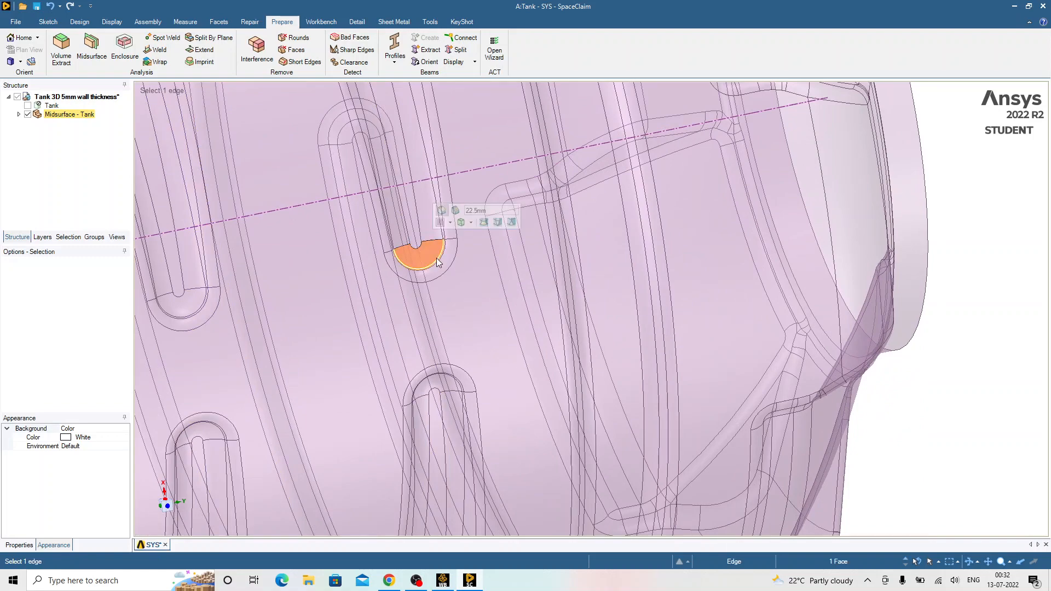
pyautogui.press('Delete')
pyautogui.scroll(-4, 514, 341)
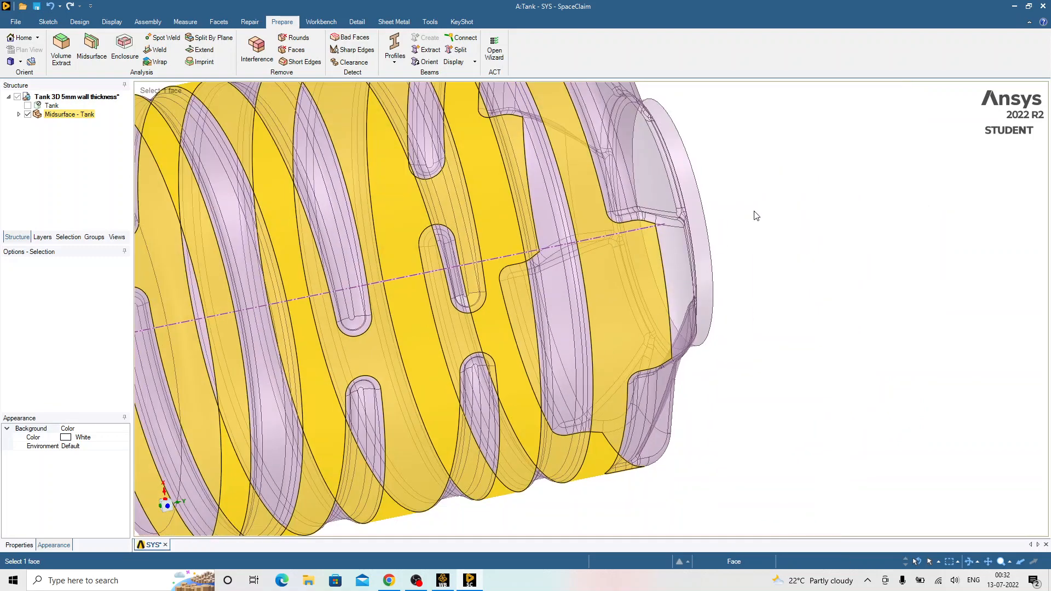
# - Inspect the midsurface shell from several angles, looking closely at the opening left by the deleted fillet face near the neck
pyautogui.moveTo(756, 215)
pyautogui.mouseDown(button='middle')
pyautogui.moveTo(789, 251)
pyautogui.moveTo(800, 294)
pyautogui.moveTo(772, 265)
pyautogui.moveTo(698, 261)
pyautogui.moveTo(729, 286)
pyautogui.mouseUp(button='middle')
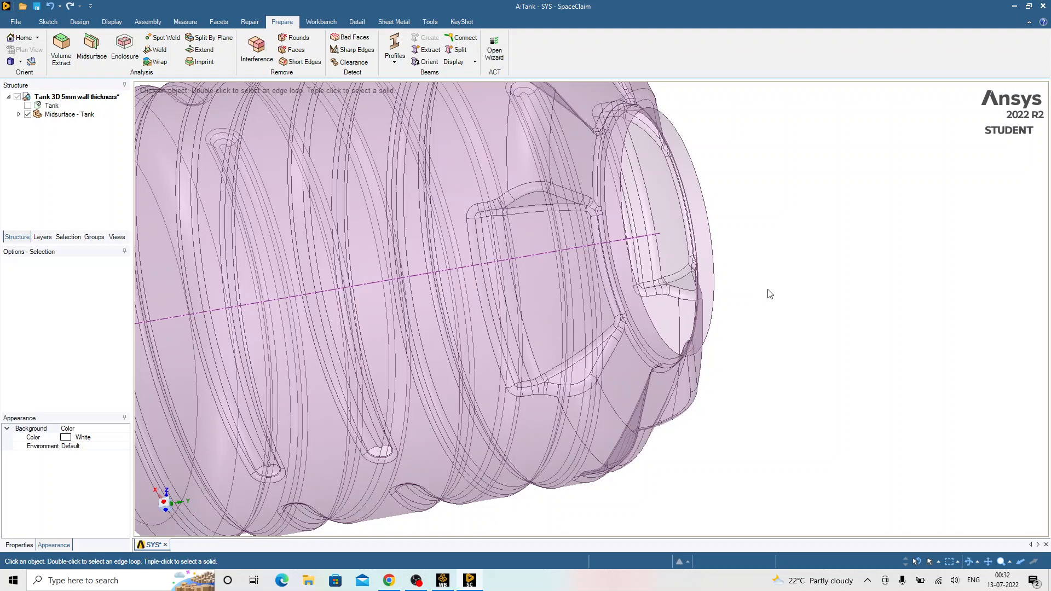
pyautogui.scroll(-1, 769, 303)
pyautogui.scroll(6, 583, 186)
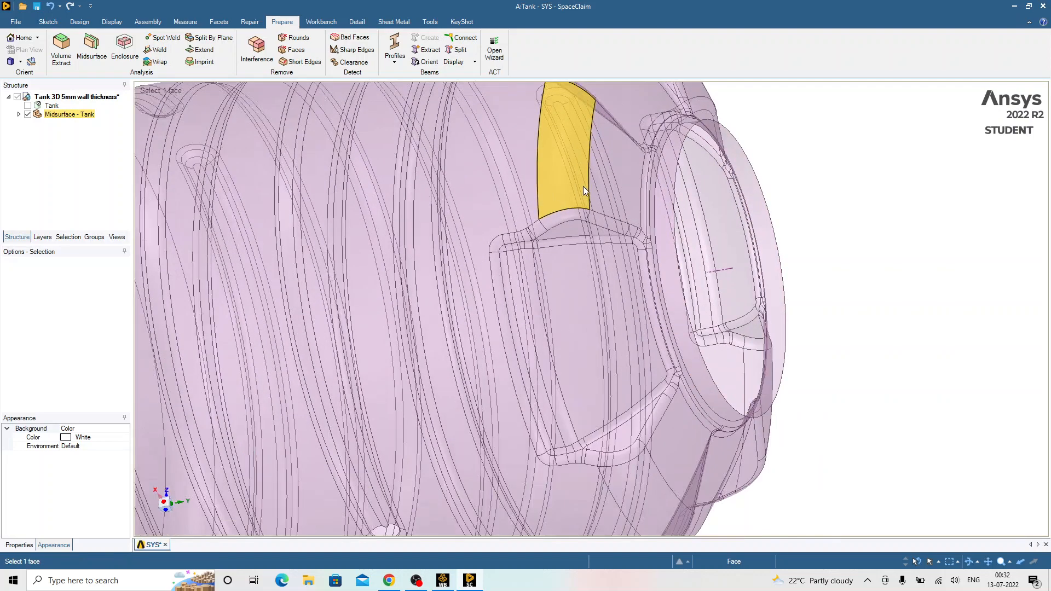
pyautogui.scroll(-6, 615, 276)
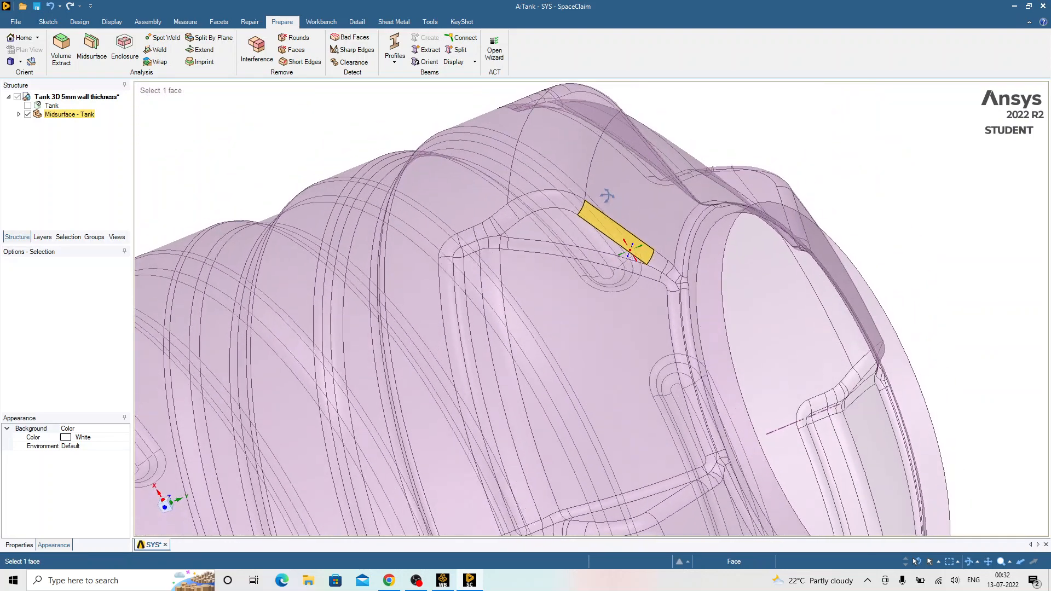
pyautogui.scroll(8, 679, 368)
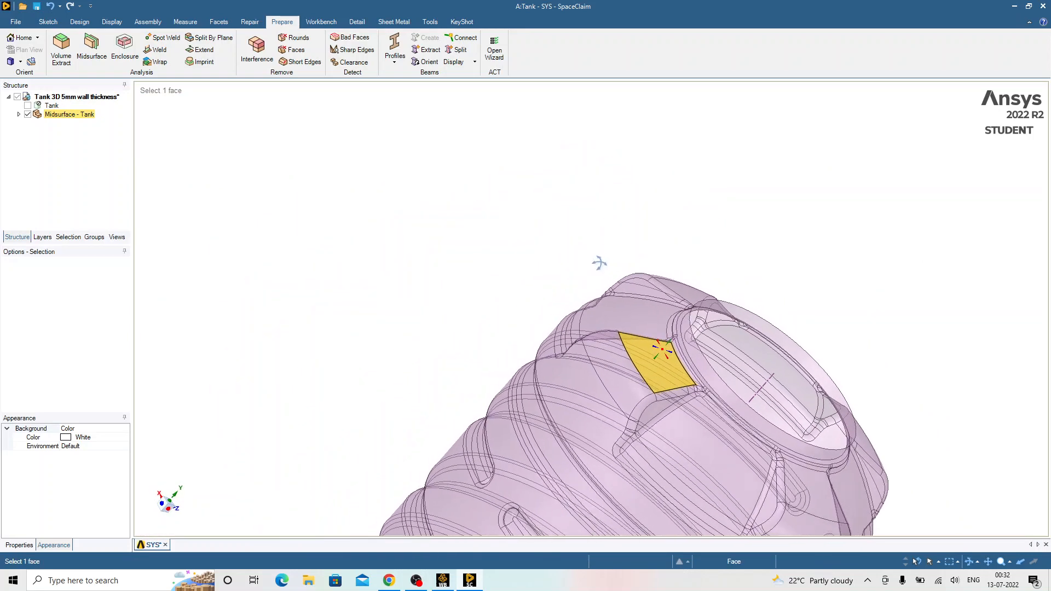
pyautogui.scroll(2, 679, 368)
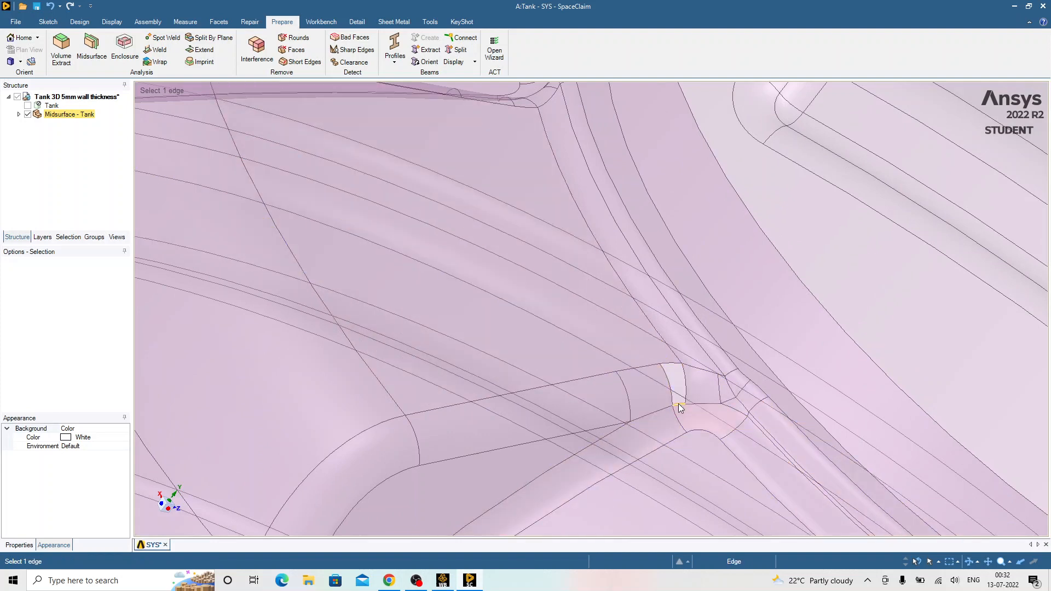
pyautogui.scroll(-10, 686, 291)
pyautogui.scroll(-3, 619, 307)
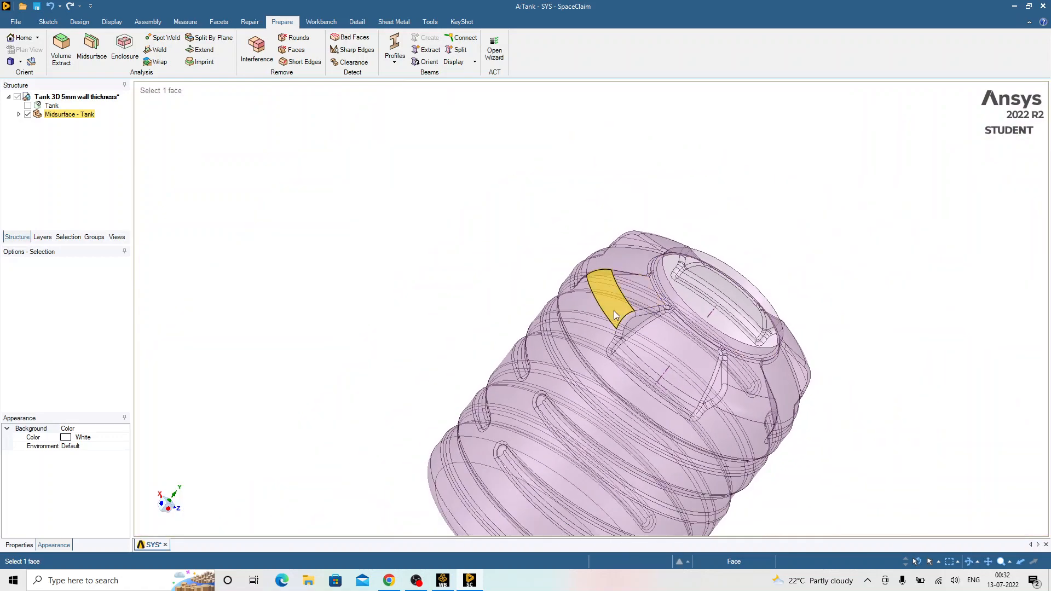
pyautogui.moveTo(561, 285)
pyautogui.mouseDown(button='middle')
pyautogui.moveTo(560, 319)
pyautogui.moveTo(610, 382)
pyautogui.mouseUp(button='middle')
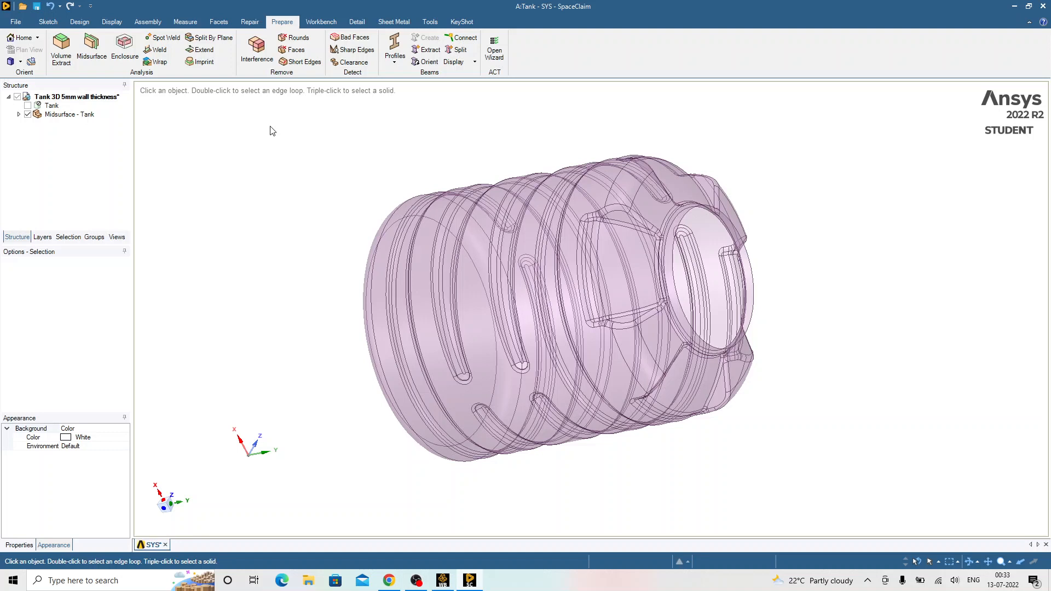
# - Run Missing Faces detection on the midsurface and locate the highlighted edge loops on the side wall, shoulder and neck
pyautogui.click(249, 22)
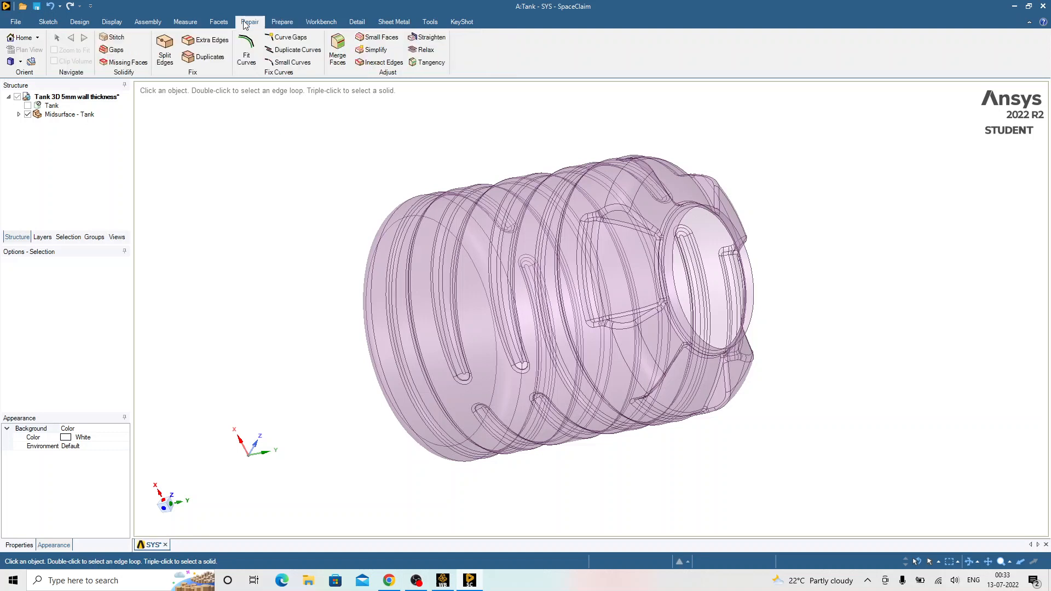
pyautogui.click(129, 63)
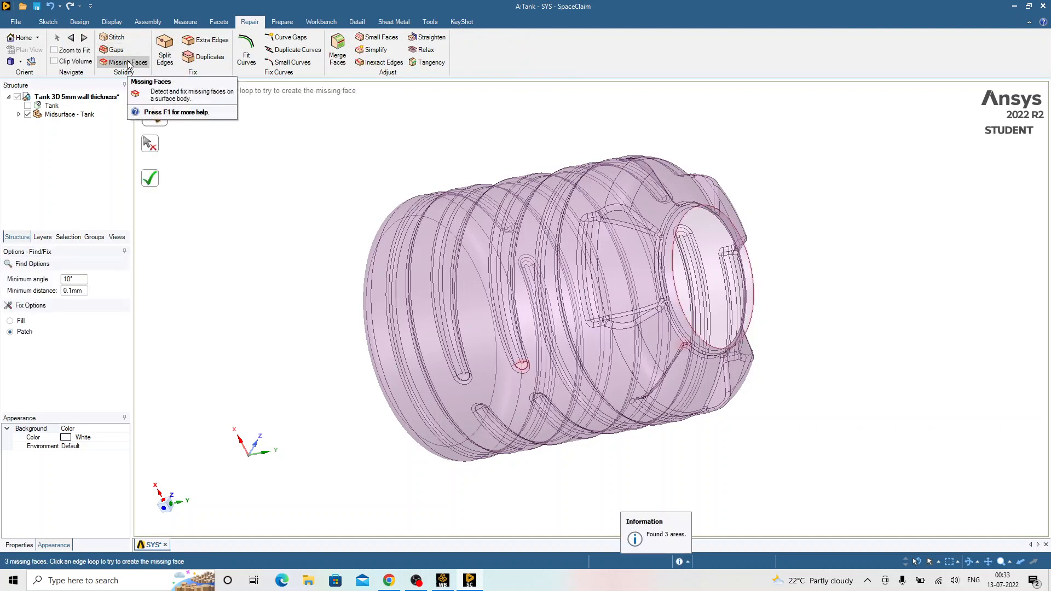
pyautogui.moveTo(329, 305); pyautogui.dragTo(323, 259, button='middle')
pyautogui.scroll(-5, 322, 259)
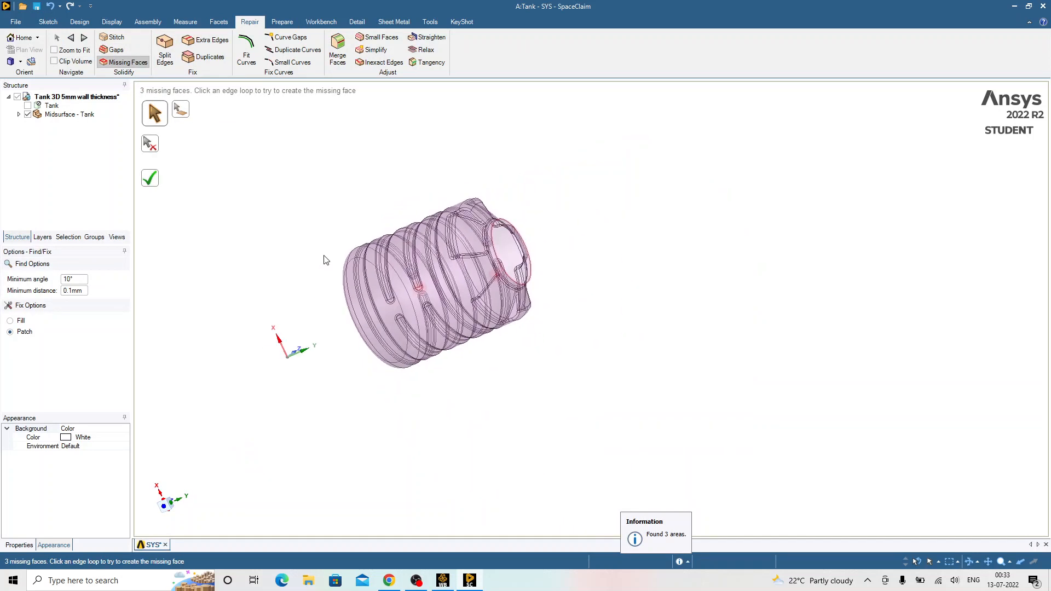
pyautogui.scroll(1, 350, 273)
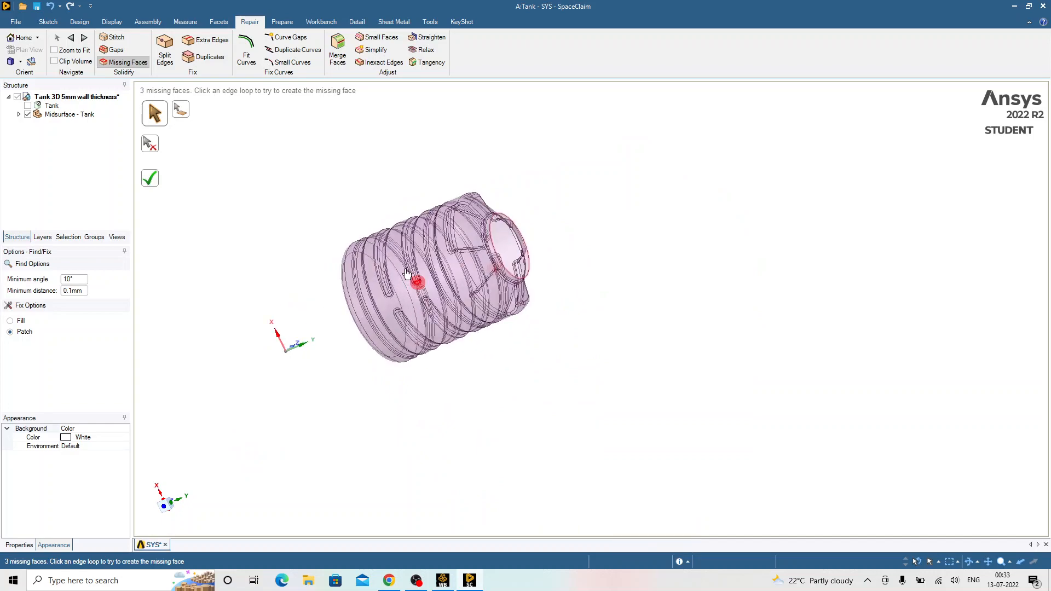
pyautogui.scroll(5, 504, 279)
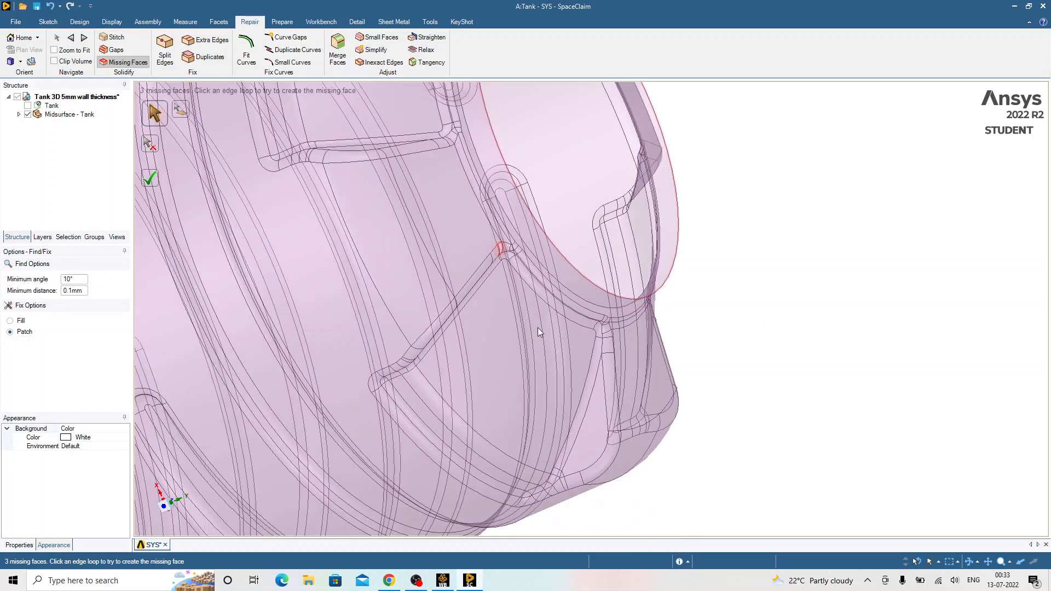
pyautogui.scroll(-5, 631, 228)
pyautogui.moveTo(631, 227); pyautogui.dragTo(652, 222, button='middle')
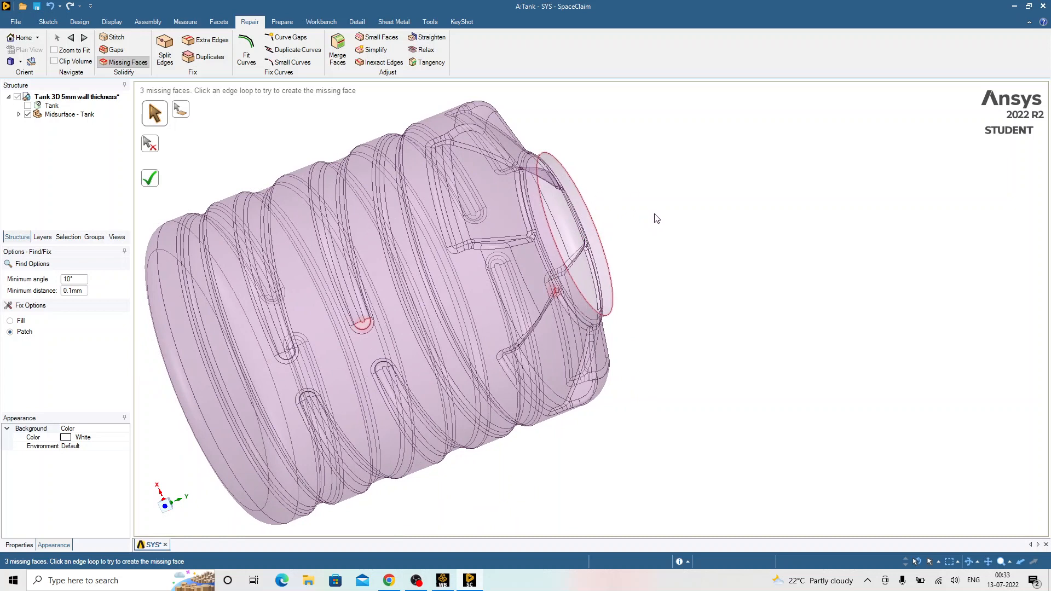
# - Patch the missing face at the end of the side wall groove and check the repaired area
pyautogui.click(360, 327)
pyautogui.scroll(8, 362, 327)
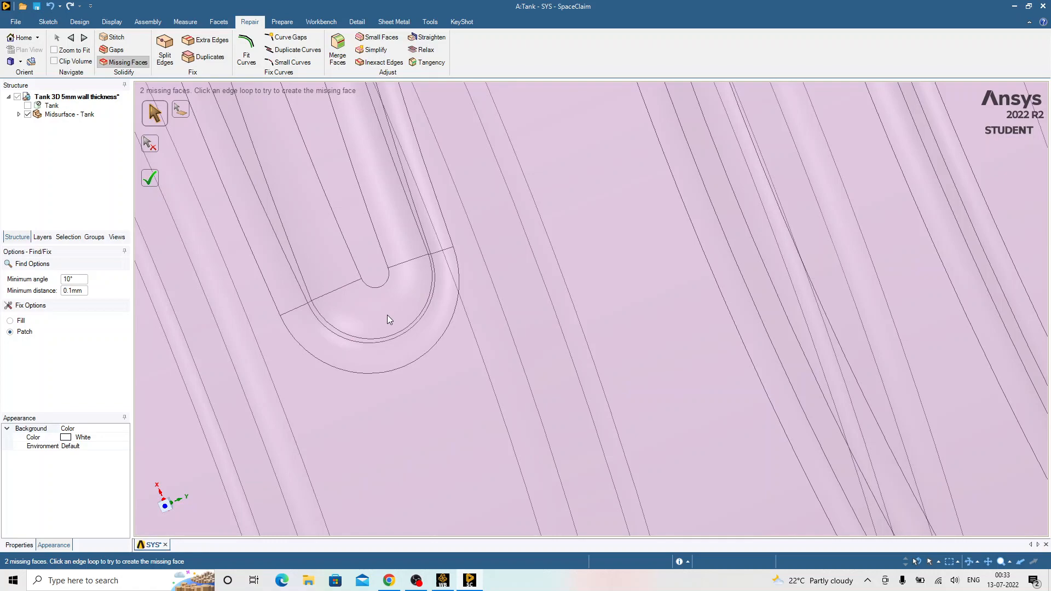
pyautogui.scroll(-10, 393, 342)
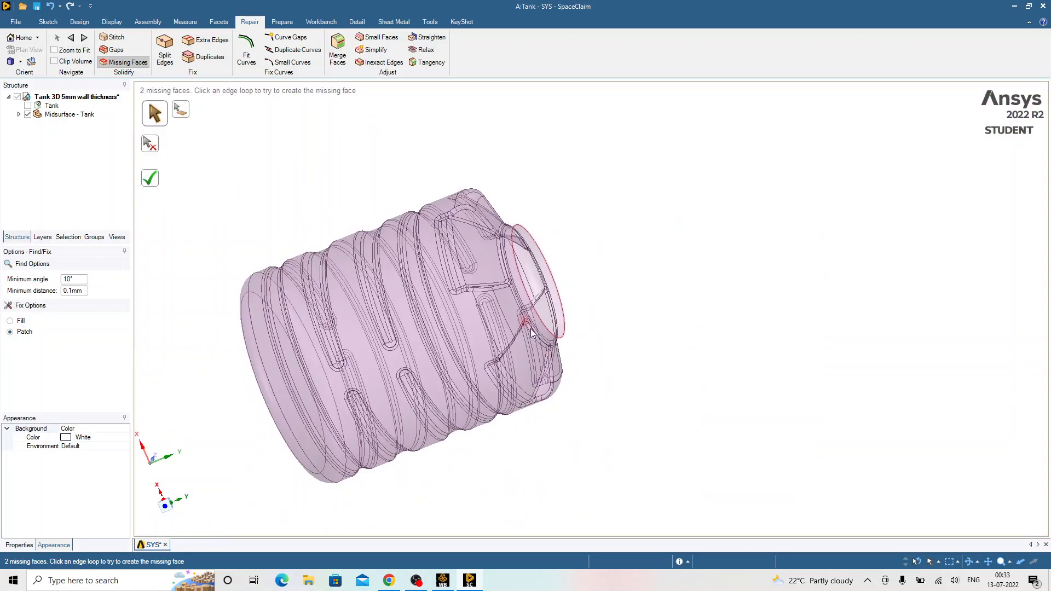
# - Patch the small missing face at the shoulder rib corner near the tank's neck
pyautogui.scroll(10, 531, 331)
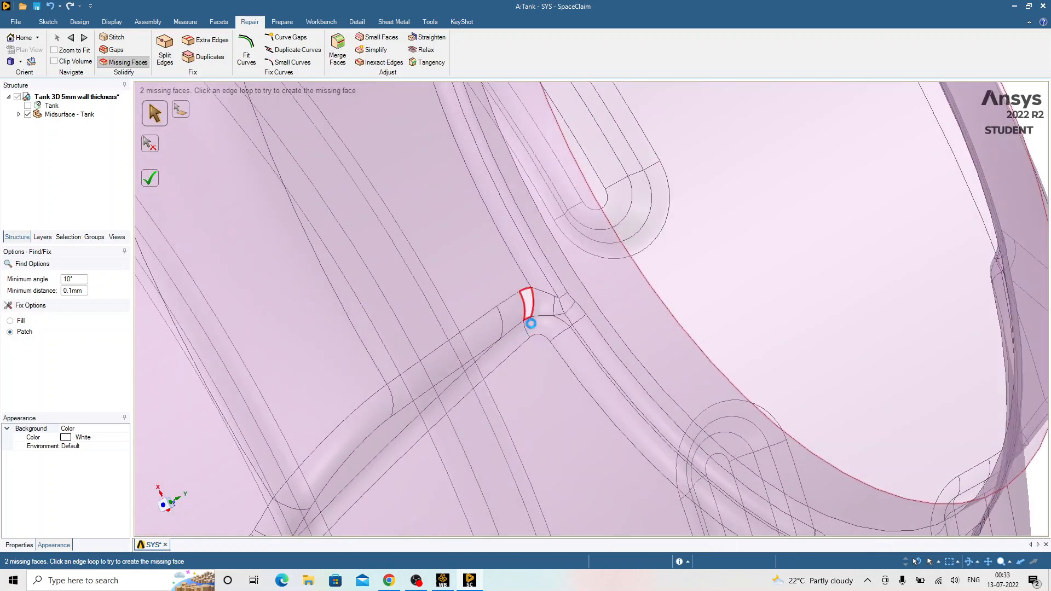
pyautogui.click(530, 323)
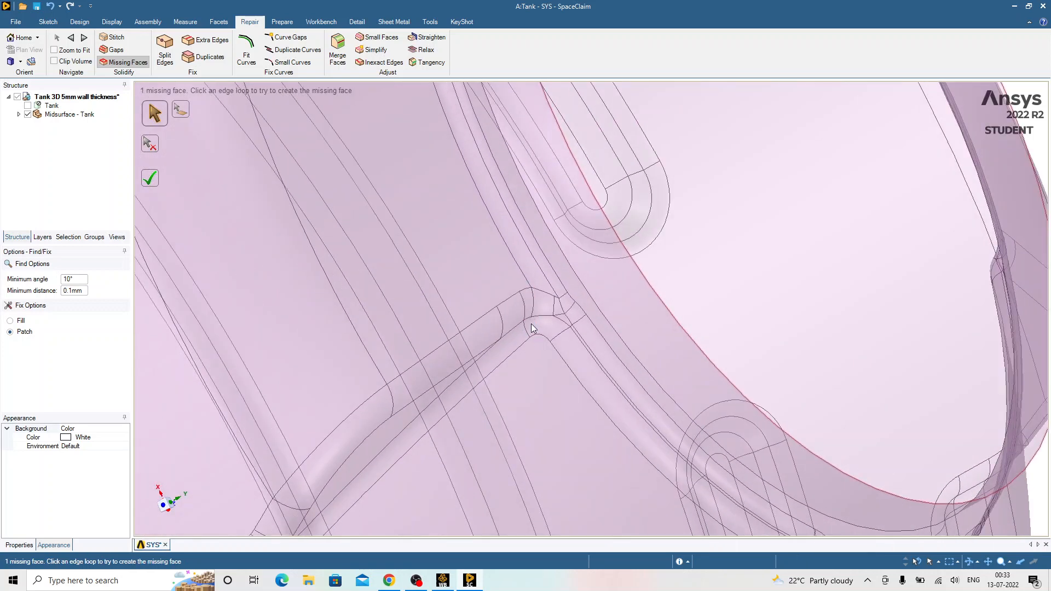
pyautogui.scroll(-5, 531, 328)
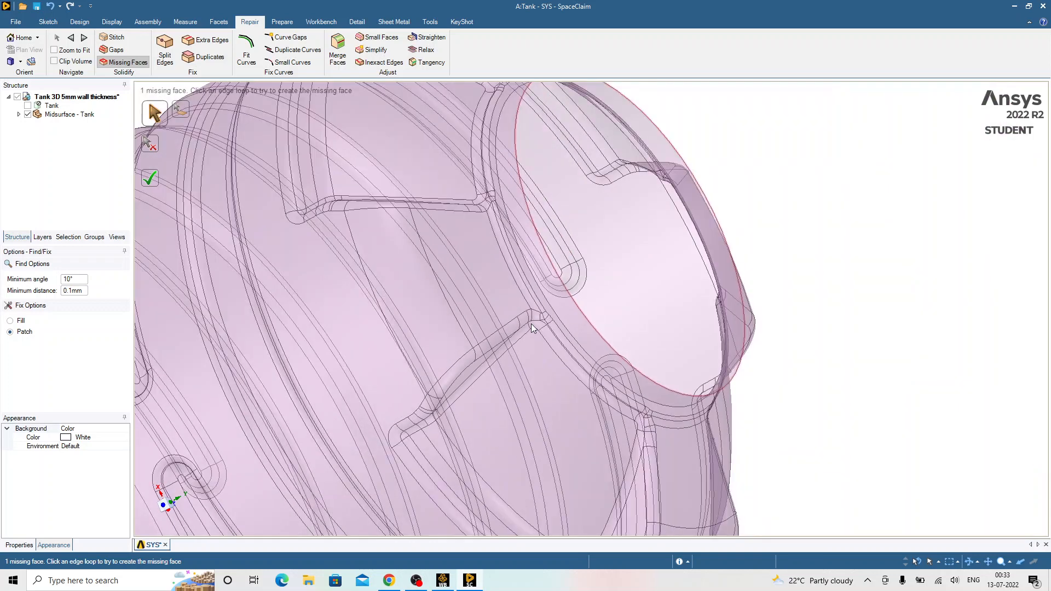
pyautogui.scroll(-3, 531, 327)
pyautogui.scroll(-3, 643, 274)
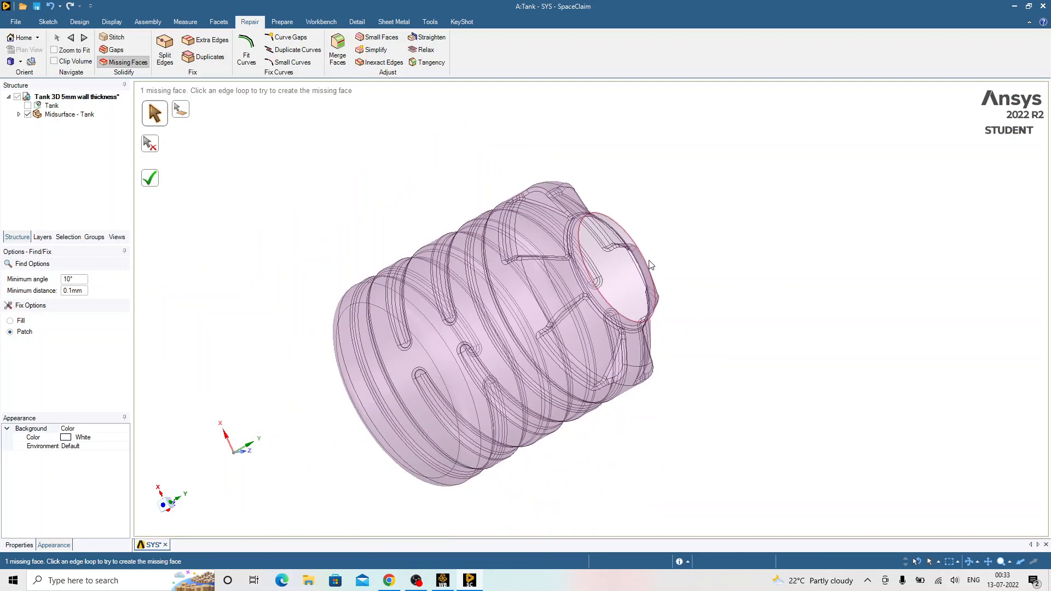
# - Try to patch the circular neck opening as a missing face, undo it and leave the Missing Faces tool
pyautogui.click(646, 265)
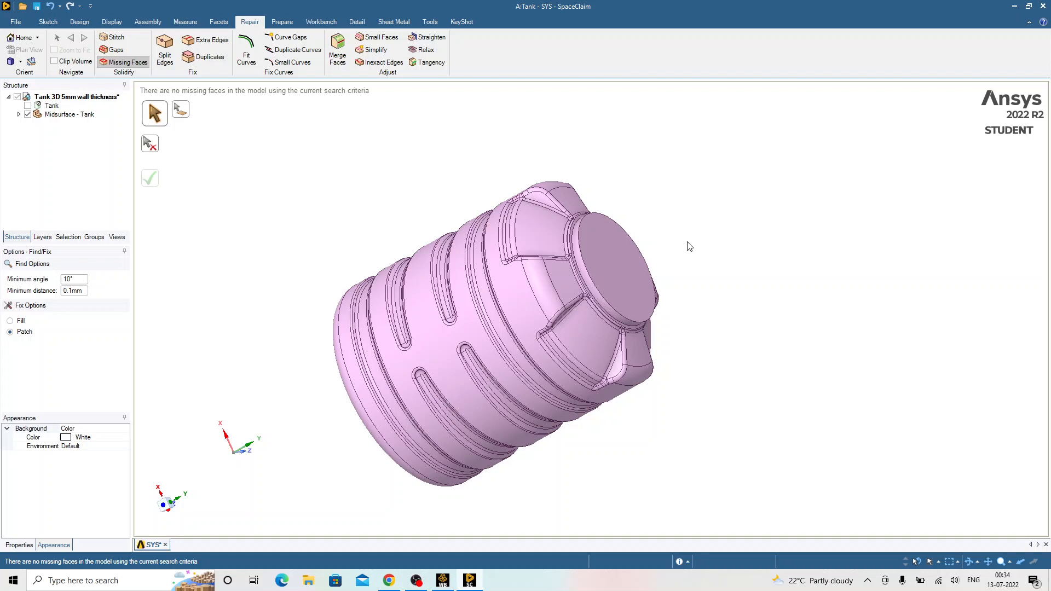
pyautogui.hotkey('ctrl', 'z')
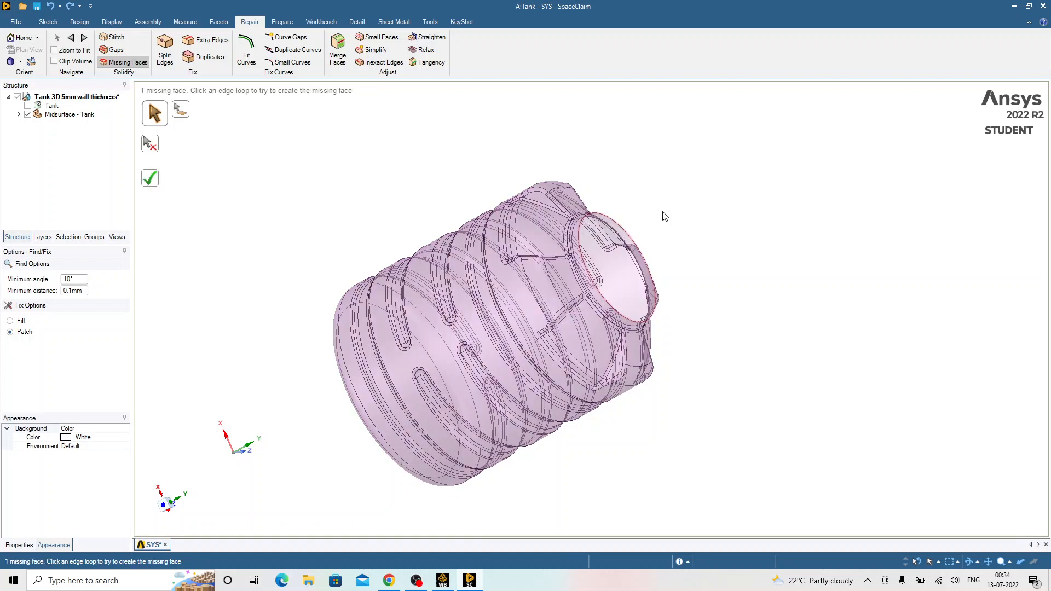
pyautogui.press('Escape')
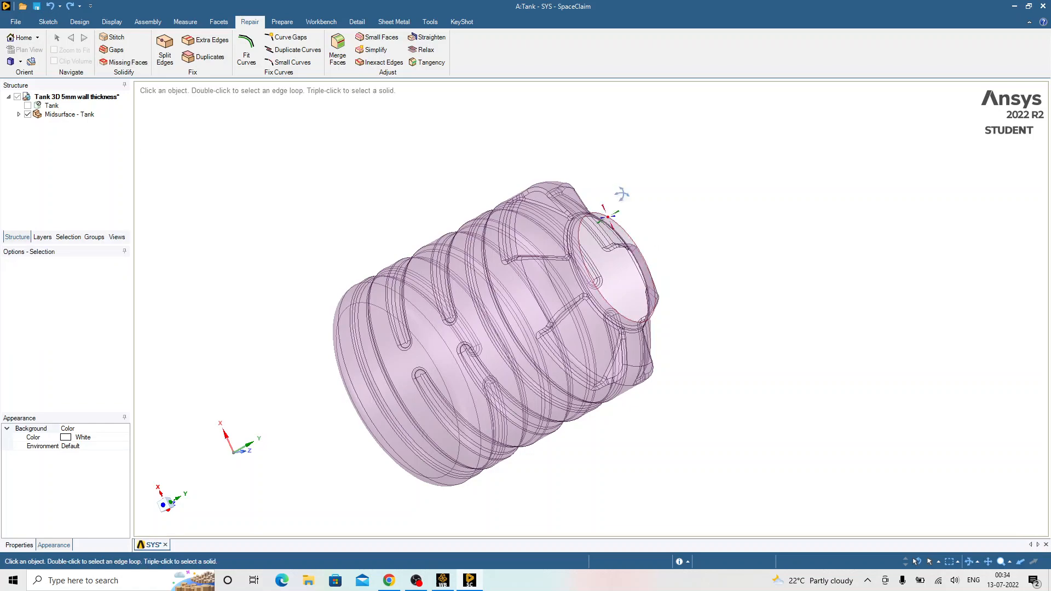
# - Inspect the repaired midsurface from several angles, looking closely at the small fillet faces around the shoulder recess and the open neck
pyautogui.moveTo(622, 195); pyautogui.dragTo(643, 262, button='middle')
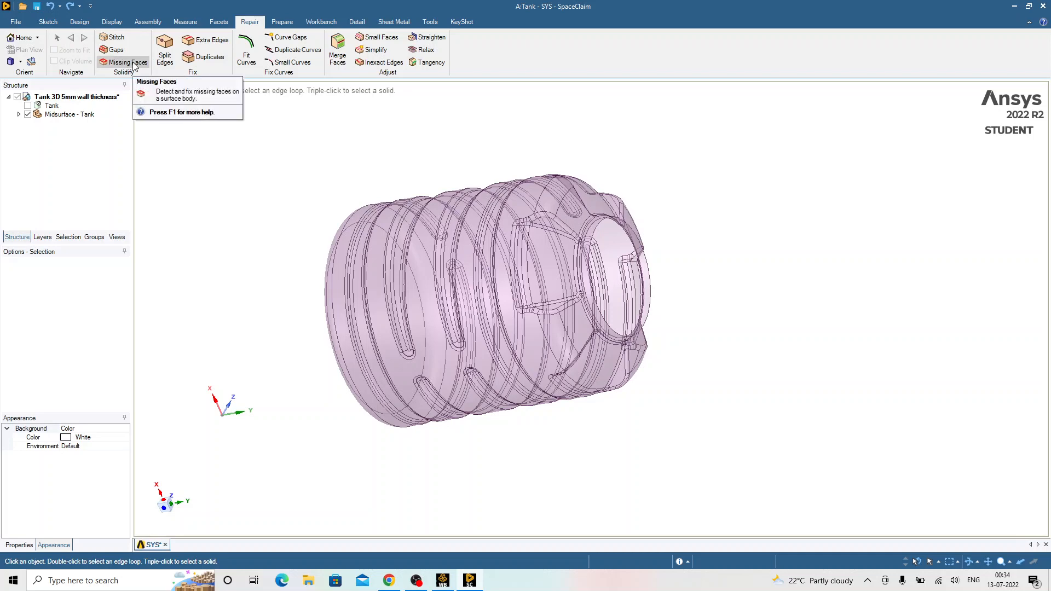
pyautogui.scroll(8, 553, 234)
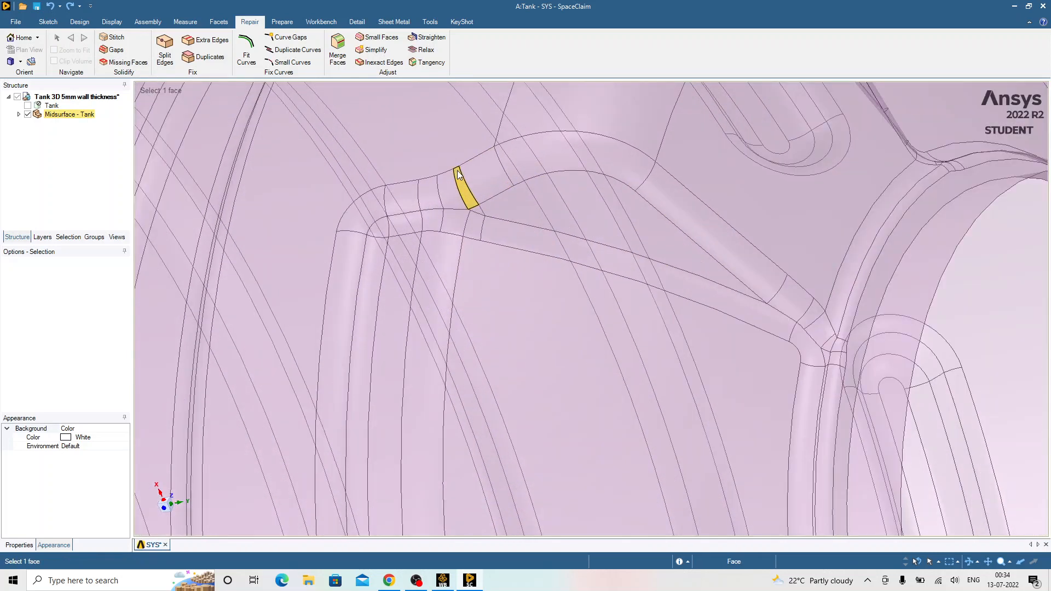
pyautogui.scroll(2, 477, 203)
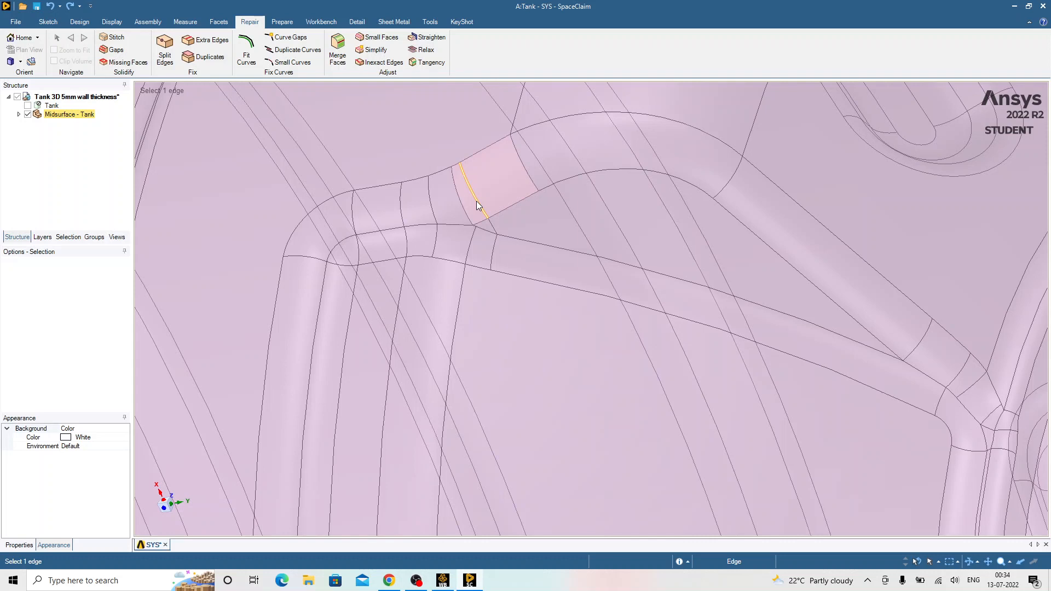
pyautogui.click(476, 201)
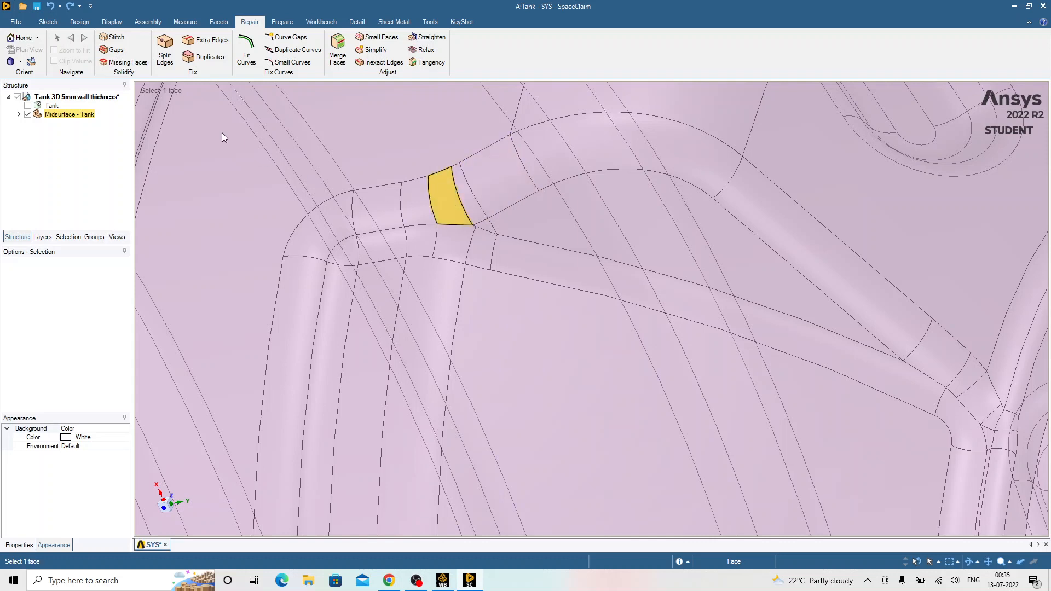
pyautogui.click(116, 38)
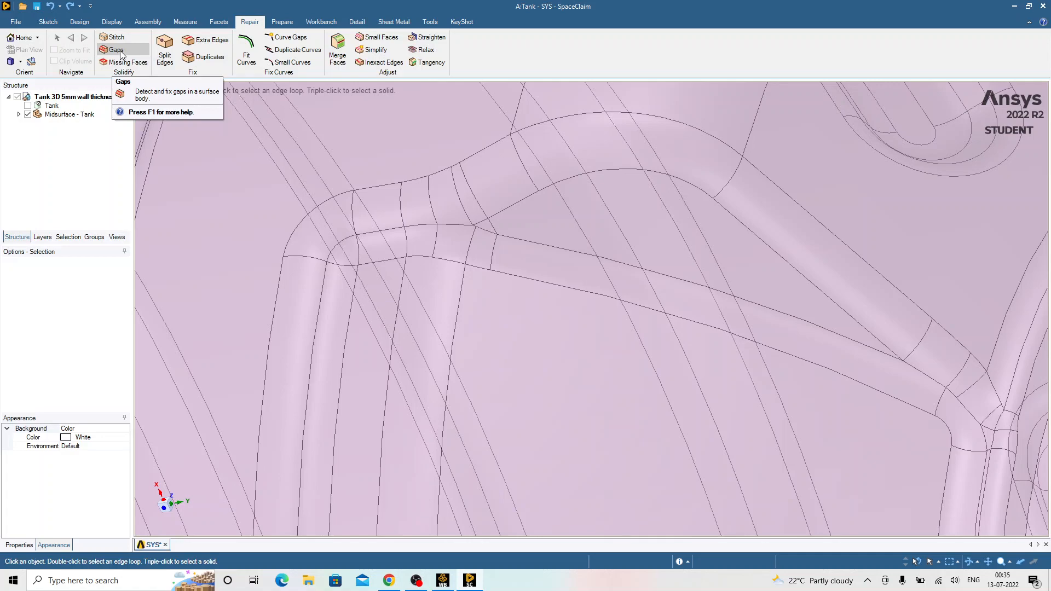
pyautogui.click(116, 50)
pyautogui.scroll(-10, 497, 317)
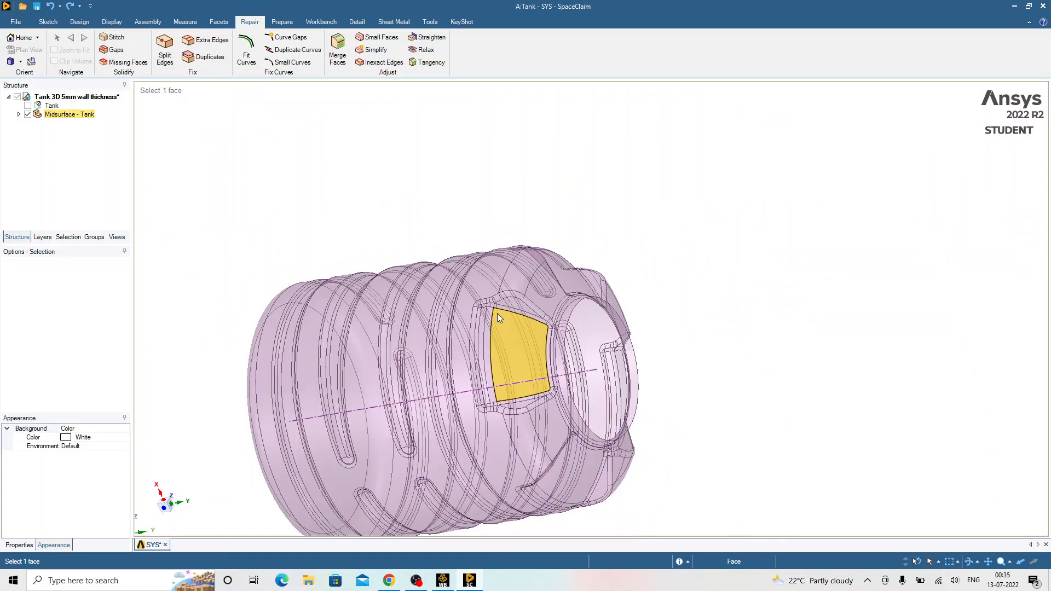
pyautogui.scroll(-3, 497, 313)
pyautogui.press('Escape')
pyautogui.moveTo(399, 223); pyautogui.dragTo(363, 207, button='middle')
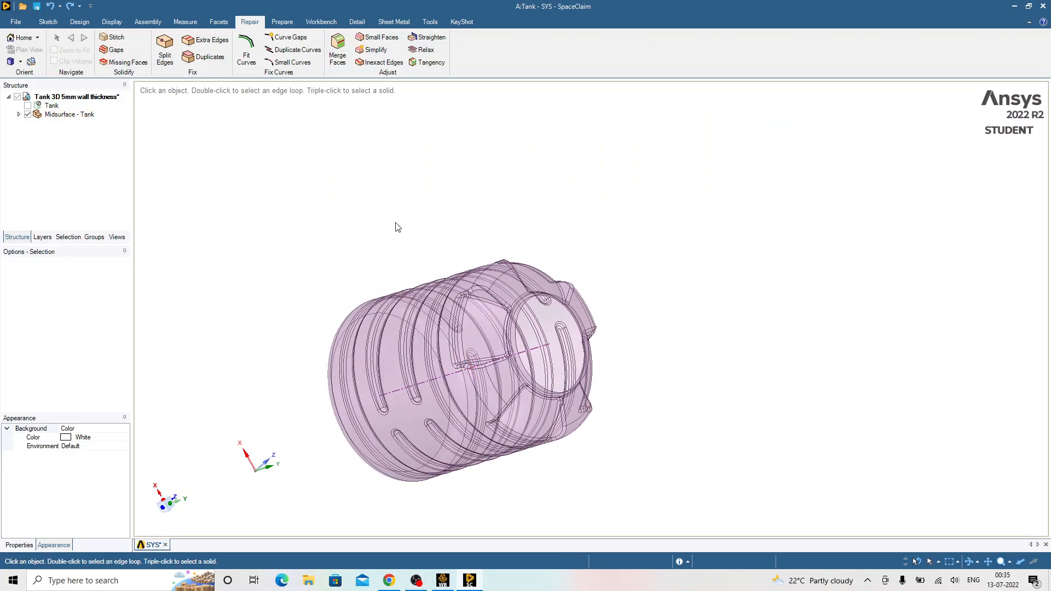
pyautogui.scroll(3, 433, 406)
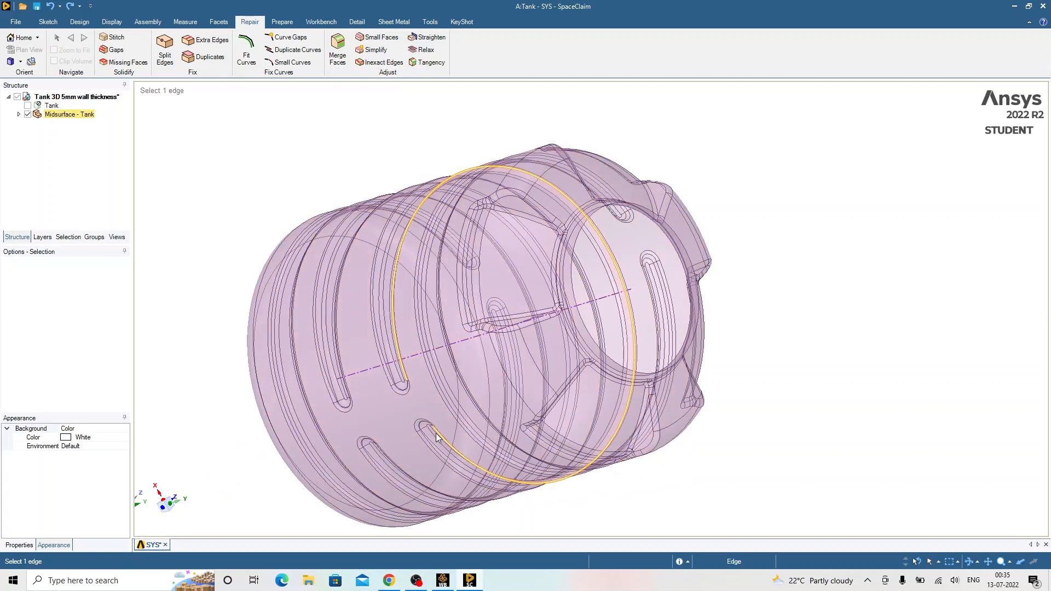
pyautogui.hotkey('alt', 'Tab')
pyautogui.click(661, 316)
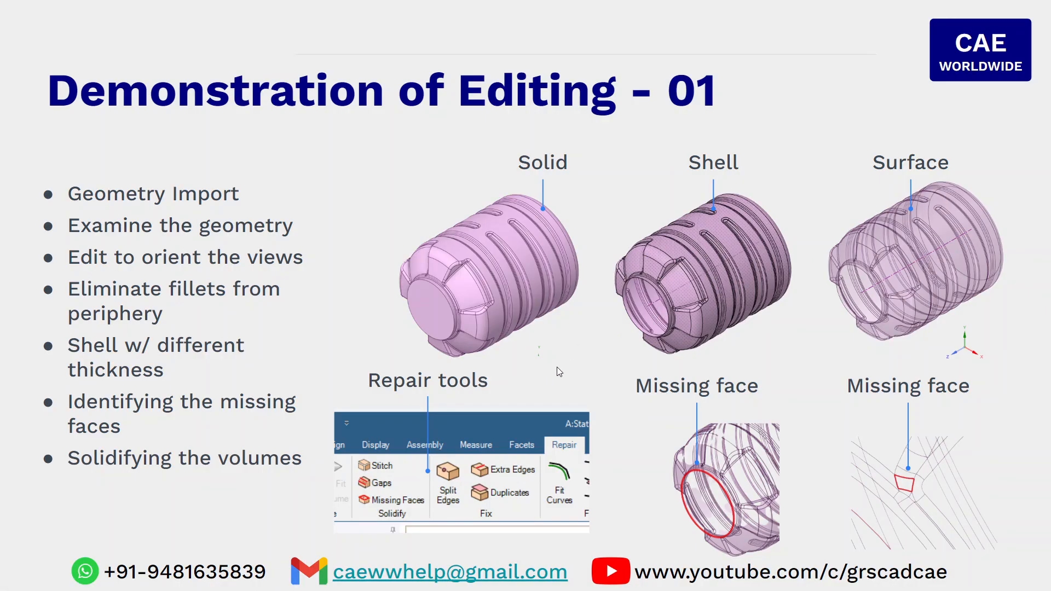
pyautogui.press('Right')
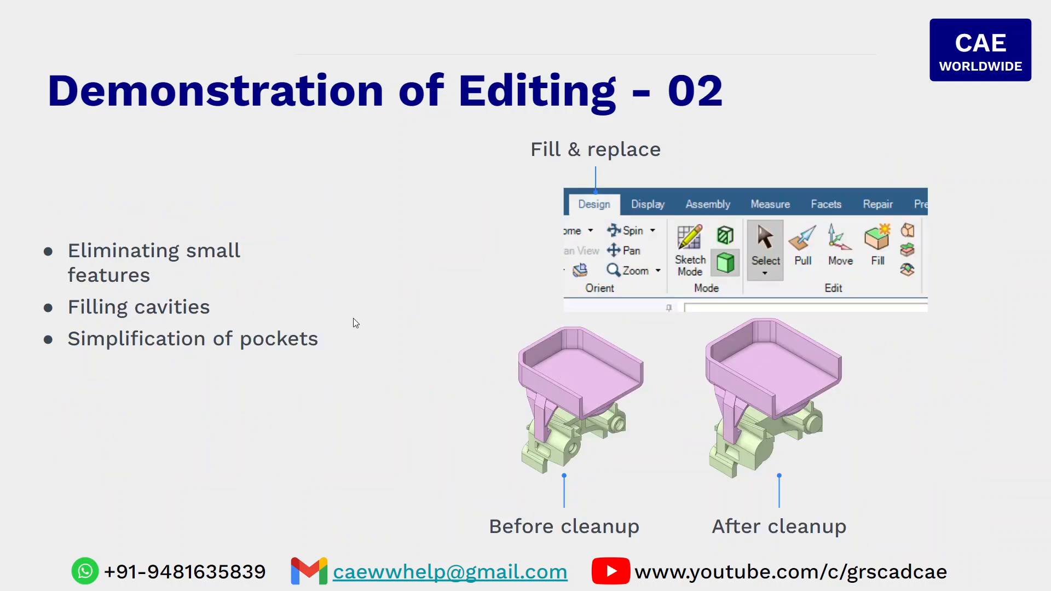
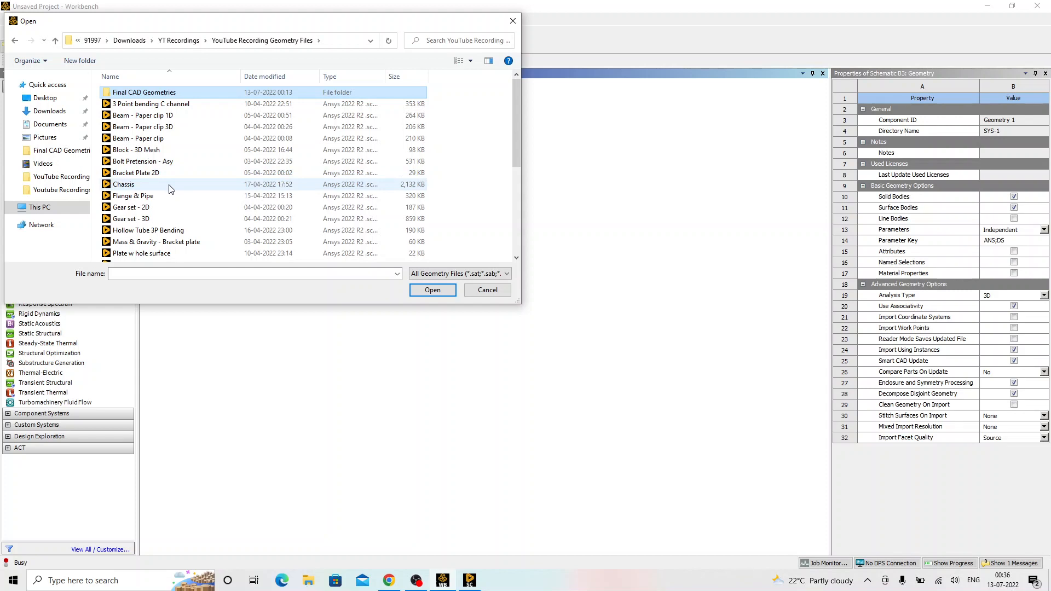
# - Import the Snap 3D Actual file from the Final CAD Geometries folder as the Snap Fit system's geometry
pyautogui.scroll(-3, 170, 189)
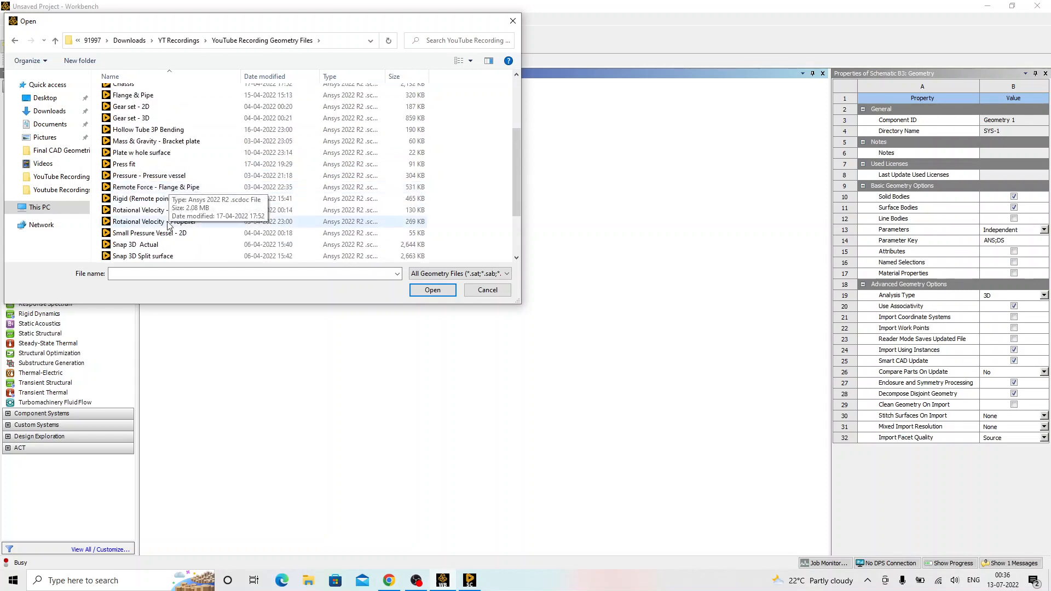
pyautogui.moveTo(145, 245); pyautogui.dragTo(135, 92)
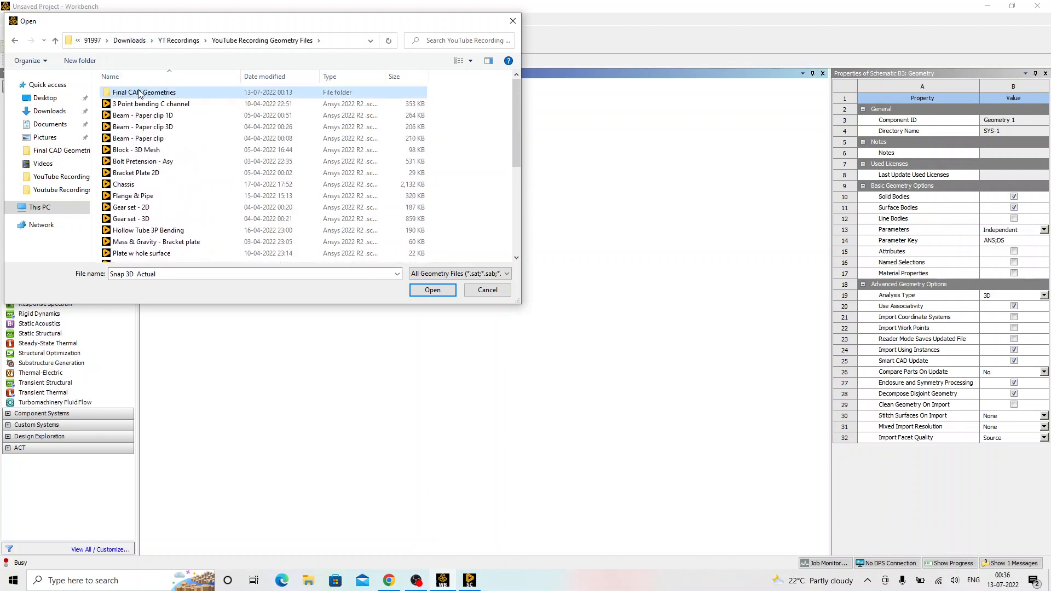
pyautogui.scroll(-3, 151, 95)
pyautogui.scroll(3, 160, 113)
pyautogui.doubleClick(158, 92)
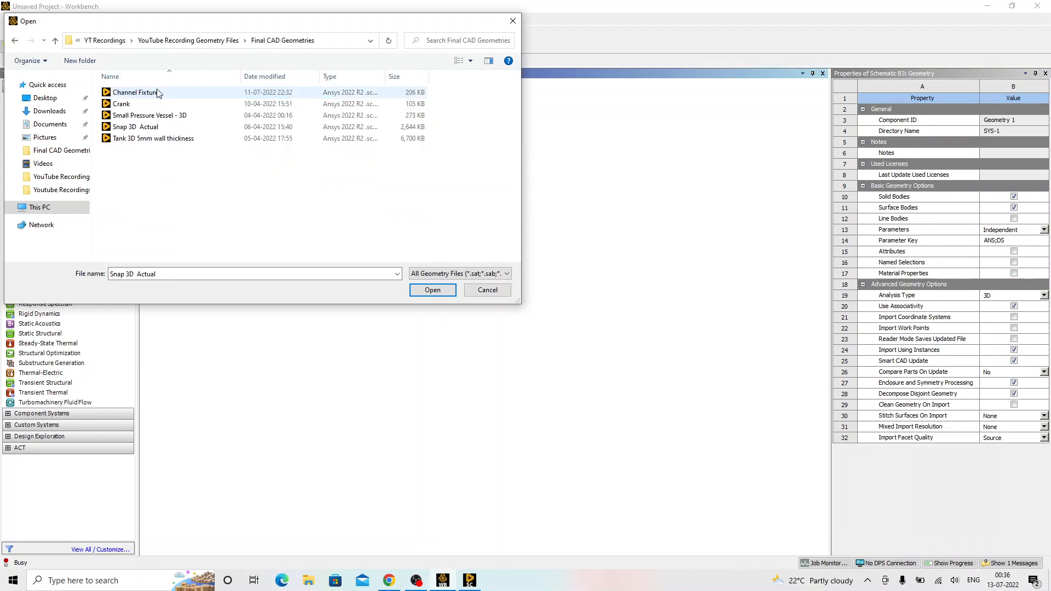
pyautogui.click(146, 127)
pyautogui.click(440, 292)
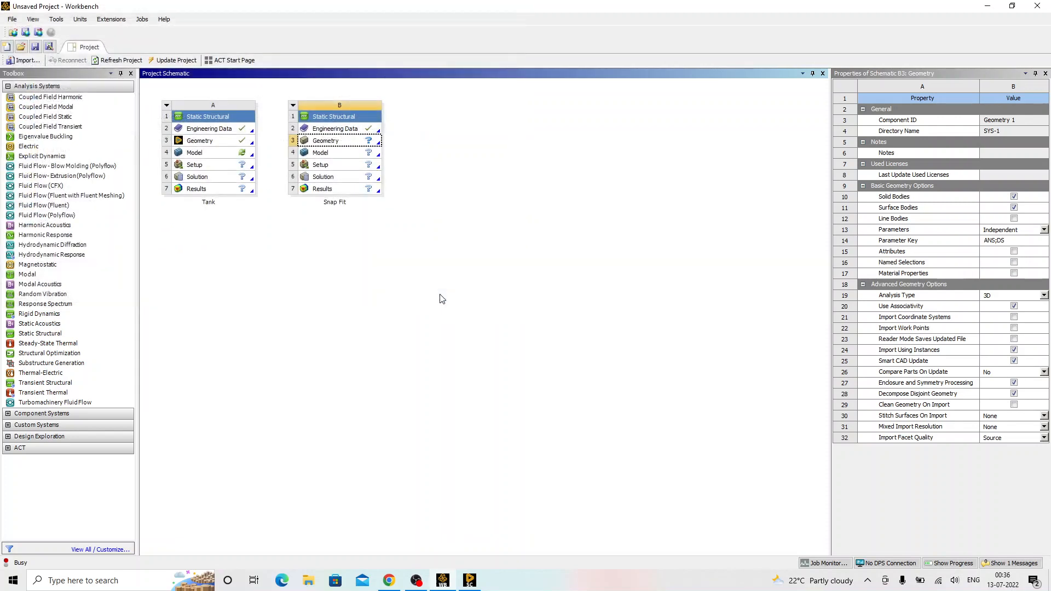
# - Open the Snap Fit system's geometry for editing in SpaceClaim
pyautogui.rightClick(360, 143)
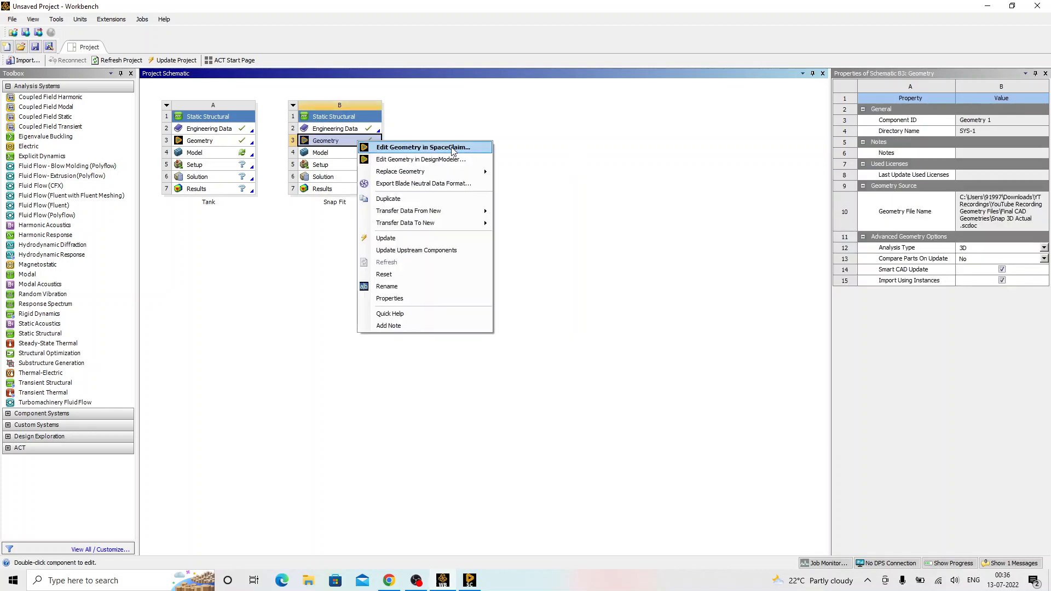
pyautogui.click(566, 174)
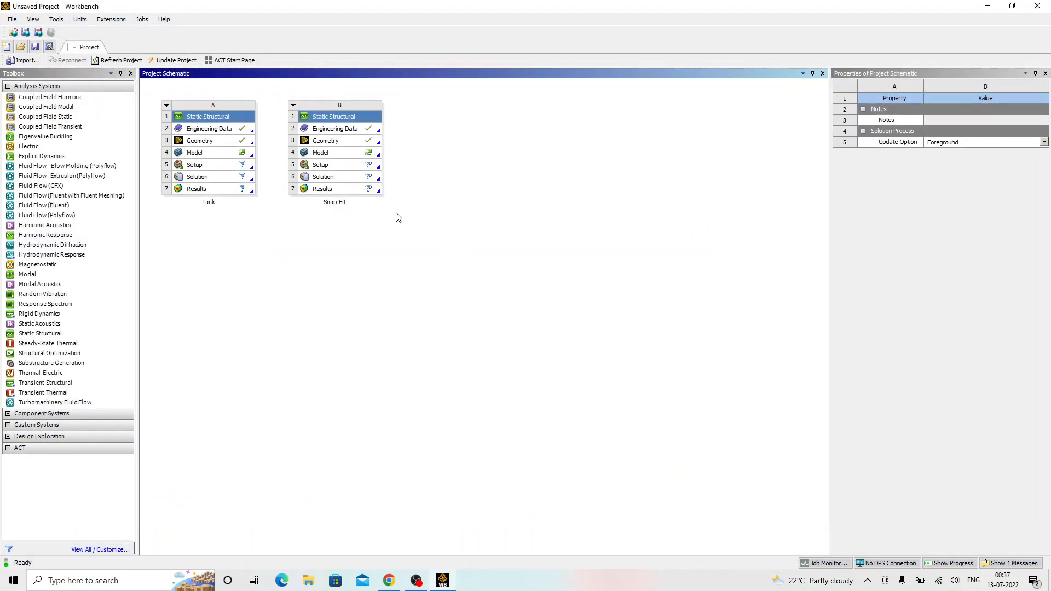
pyautogui.rightClick(357, 143)
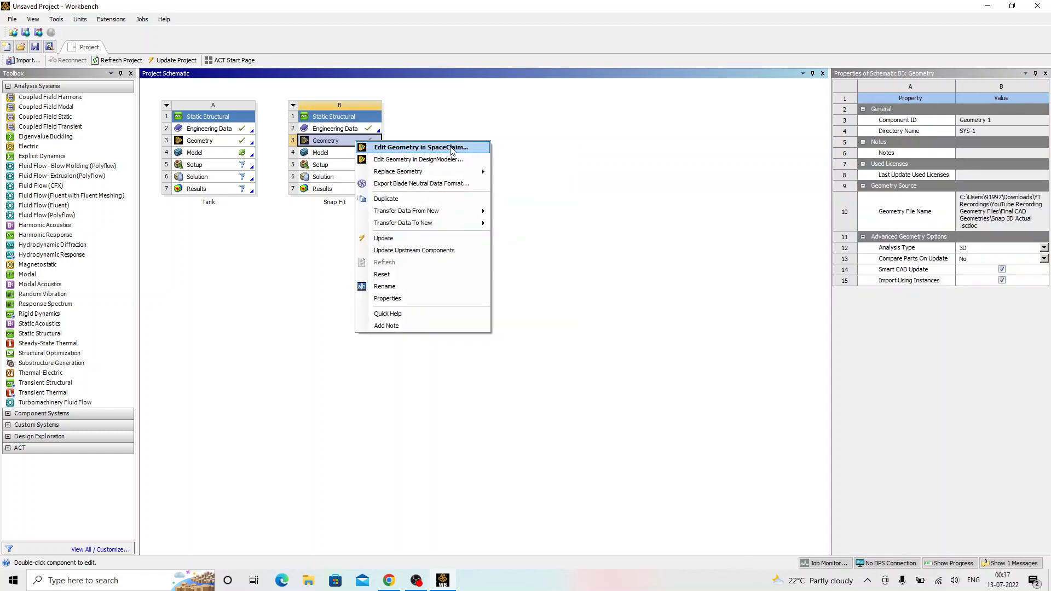
pyautogui.click(452, 147)
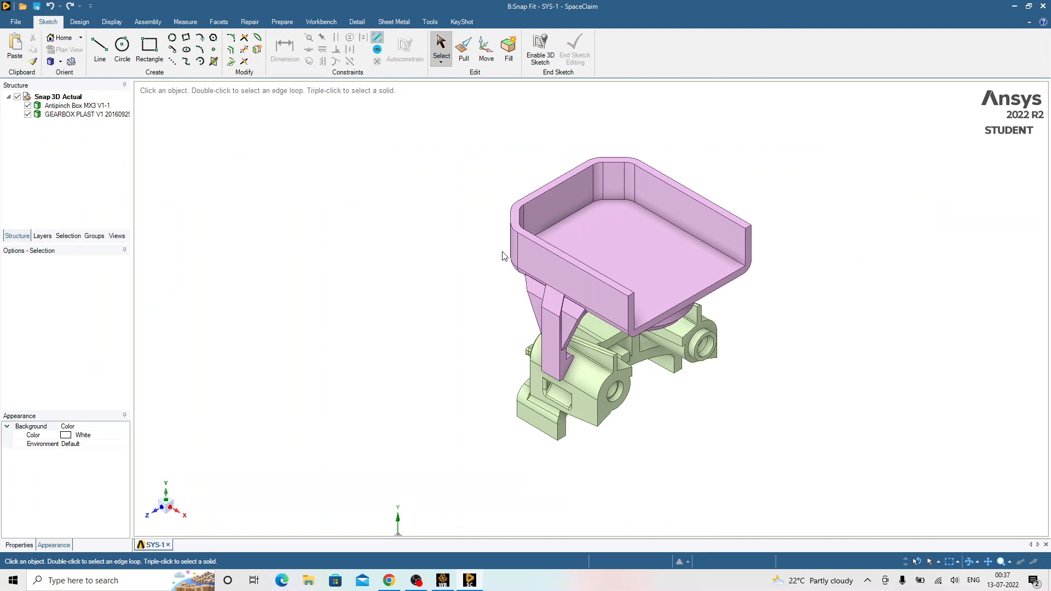
# - Examine the snap-fit assembly from several angles, focusing on the snap hook and the filleted rectangular pocket in the gearbox side wall
pyautogui.scroll(5, 587, 348)
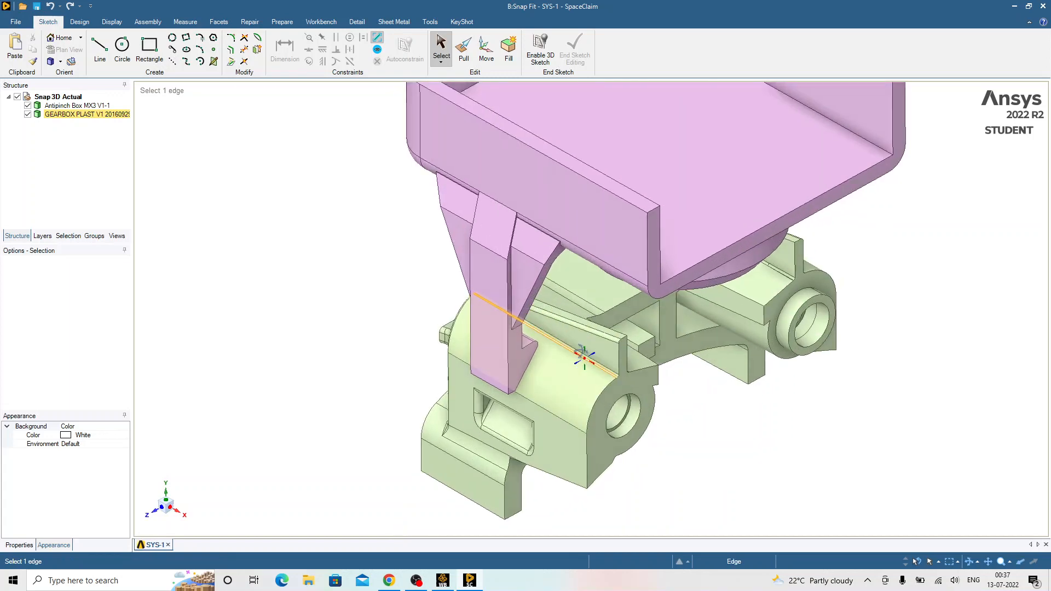
pyautogui.moveTo(571, 299); pyautogui.dragTo(501, 298, button='middle')
pyautogui.scroll(-3, 555, 333)
pyautogui.scroll(8, 518, 355)
pyautogui.scroll(-7, 609, 244)
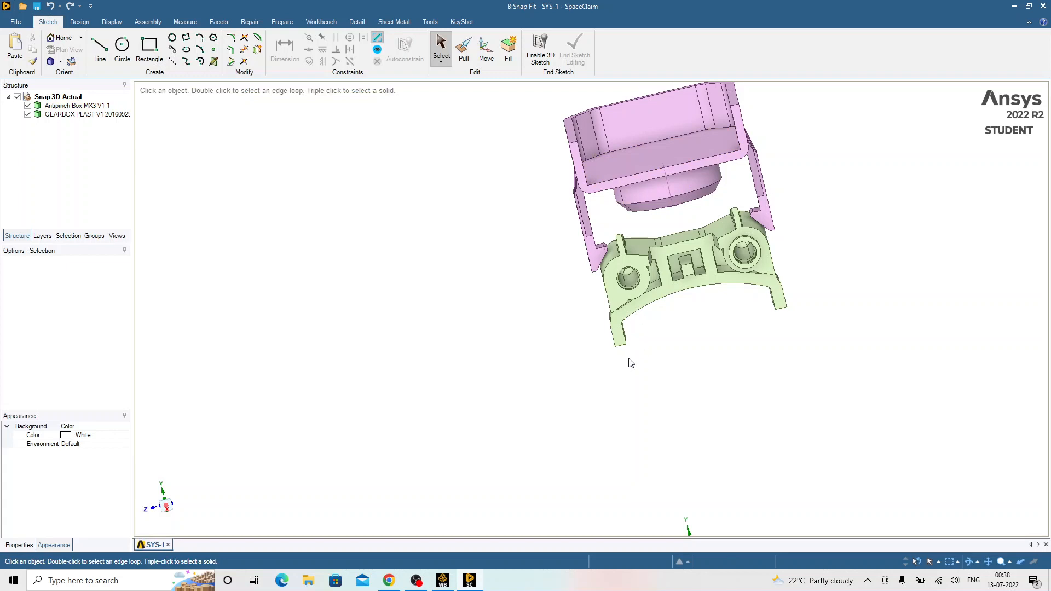
pyautogui.scroll(5, 593, 282)
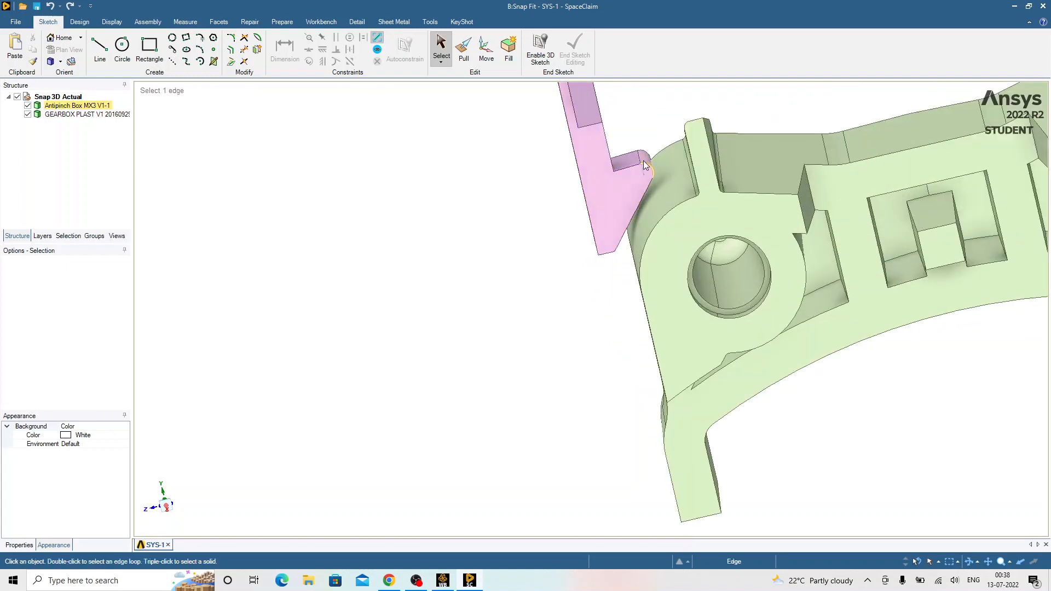
pyautogui.moveTo(635, 237); pyautogui.dragTo(662, 231, button='middle')
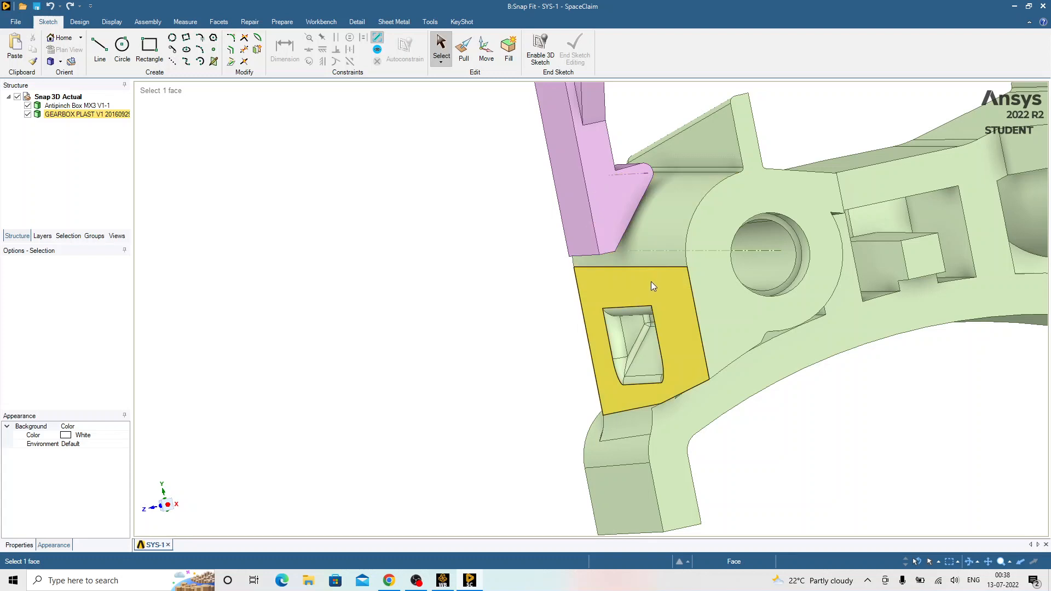
pyautogui.click(639, 317)
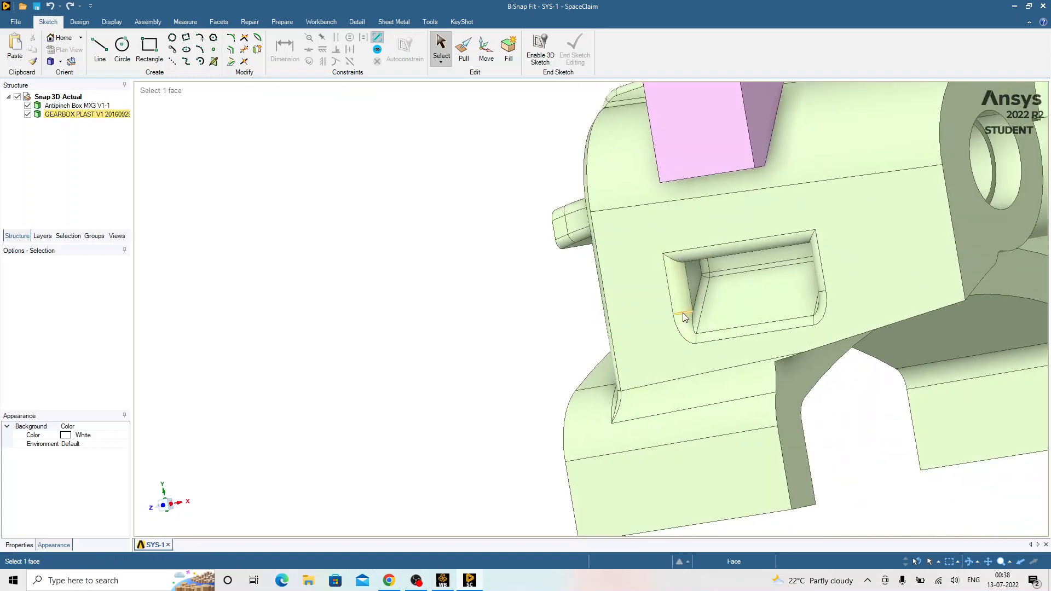
pyautogui.click(721, 252)
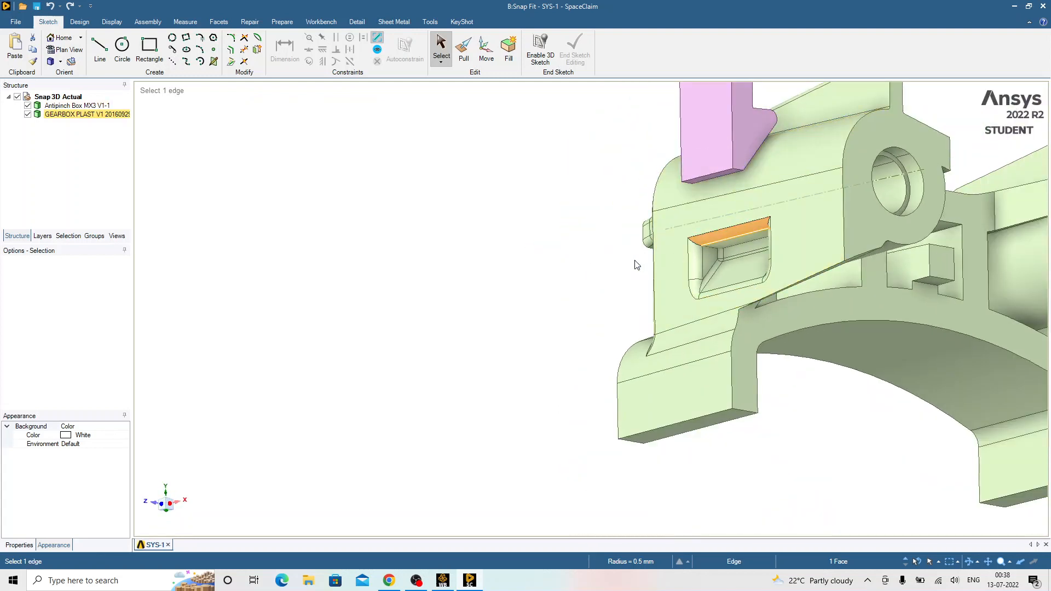
pyautogui.click(651, 273)
# - Delete the 12 fillet faces on the side and lower rims and inner corners of the gearbox's rectangular pocket, leaving the upper rim fillet
pyautogui.scroll(4, 707, 286)
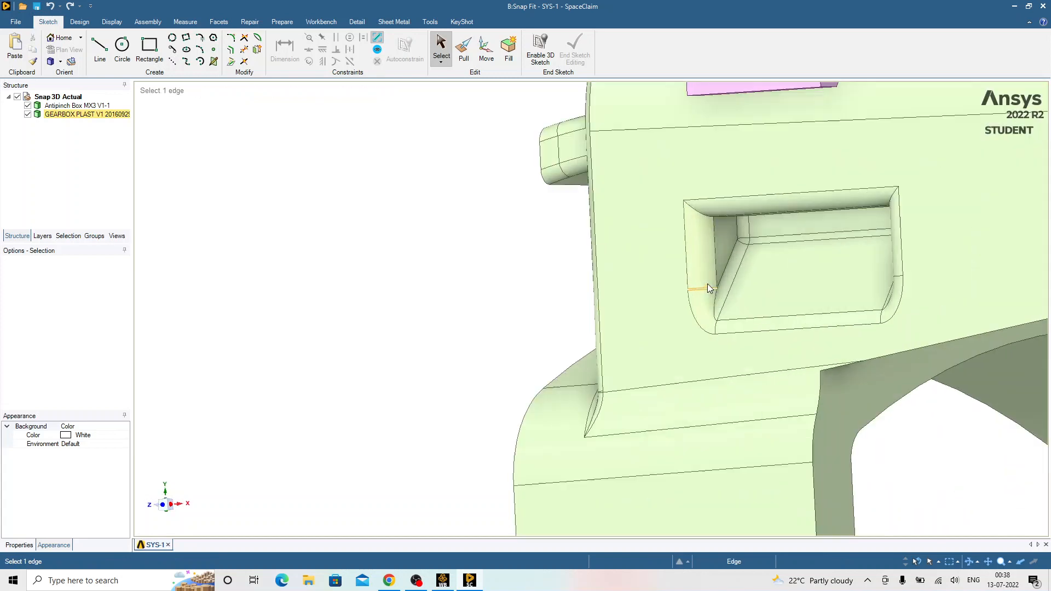
pyautogui.click(702, 264)
pyautogui.keyDown('ctrl'); pyautogui.click(703, 312); pyautogui.keyUp('ctrl')
pyautogui.keyDown('ctrl'); pyautogui.click(736, 328); pyautogui.keyUp('ctrl')
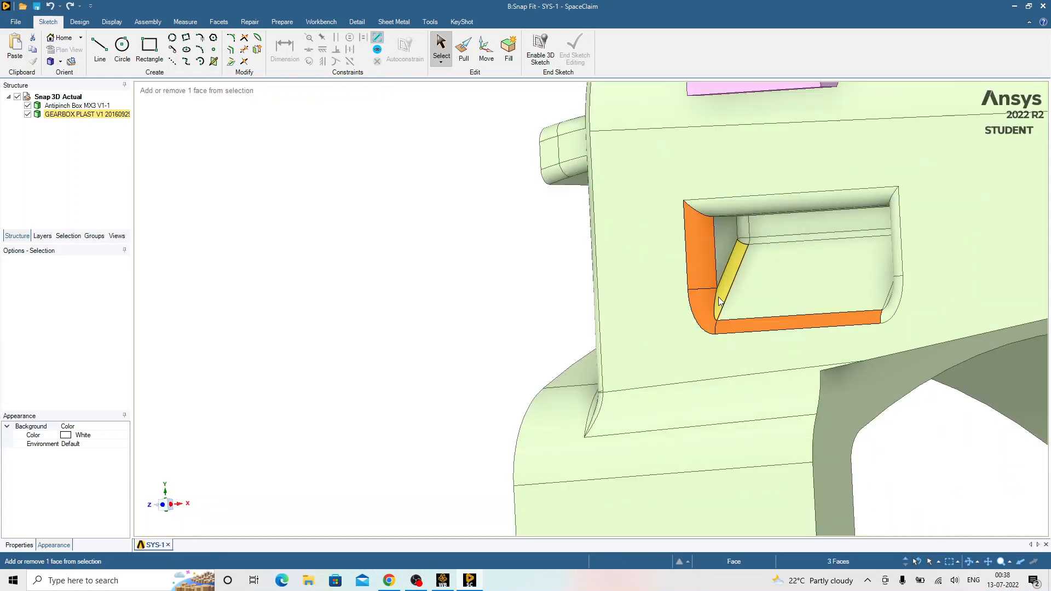
pyautogui.keyDown('ctrl'); pyautogui.click(718, 297); pyautogui.keyUp('ctrl')
pyautogui.keyDown('ctrl'); pyautogui.click(746, 241); pyautogui.keyUp('ctrl')
pyautogui.scroll(5, 747, 241)
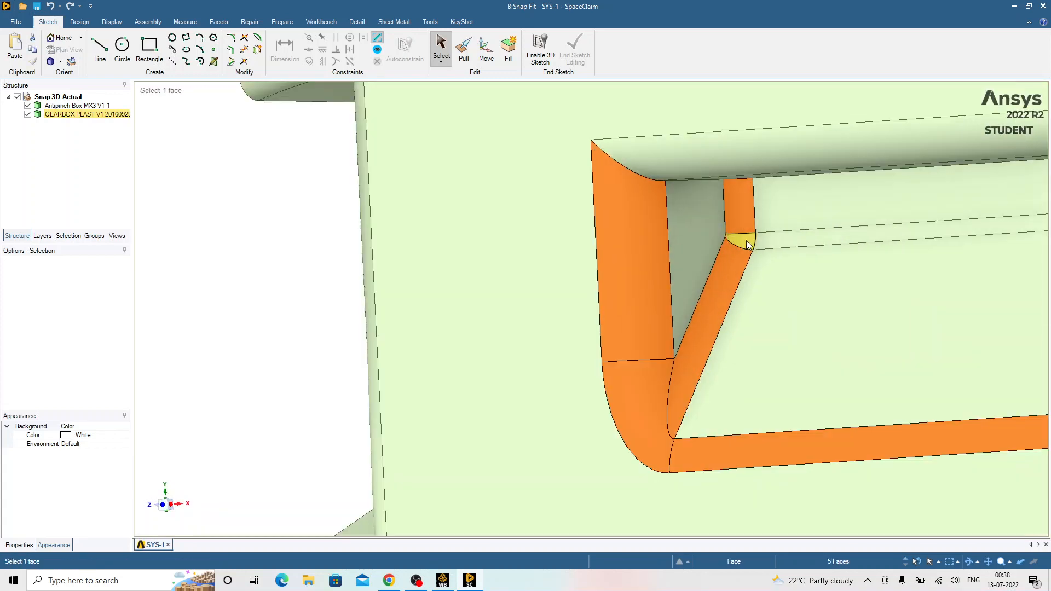
pyautogui.keyDown('ctrl'); pyautogui.click(803, 237); pyautogui.keyUp('ctrl')
pyautogui.scroll(-3, 603, 290)
pyautogui.moveTo(606, 293); pyautogui.dragTo(728, 290, button='middle')
pyautogui.scroll(5, 931, 234)
pyautogui.keyDown('ctrl'); pyautogui.click(931, 235); pyautogui.keyUp('ctrl')
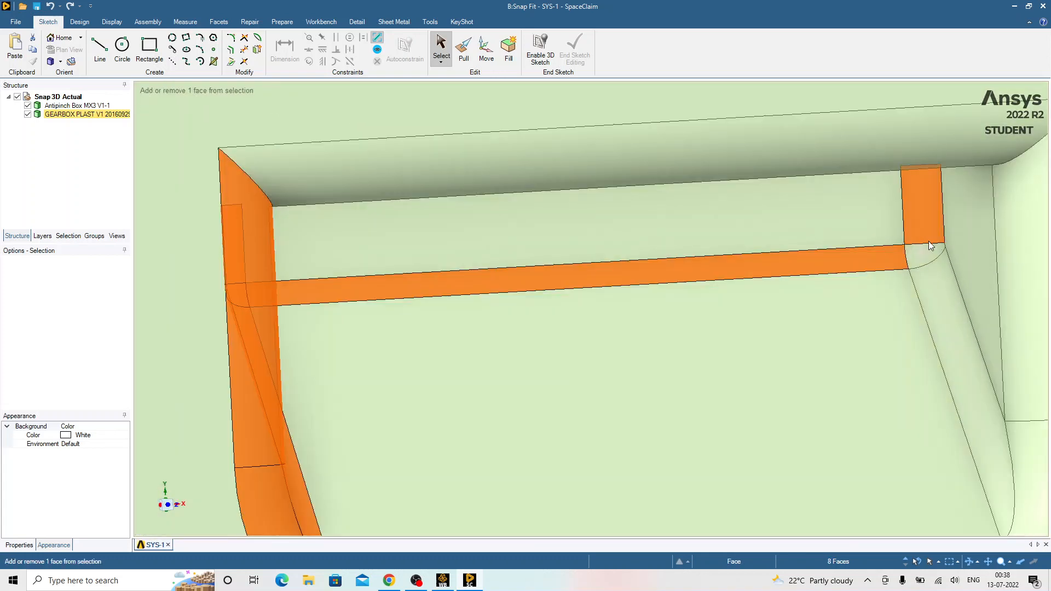
pyautogui.keyDown('ctrl'); pyautogui.click(931, 244); pyautogui.keyUp('ctrl')
pyautogui.keyDown('ctrl'); pyautogui.click(929, 244); pyautogui.keyUp('ctrl')
pyautogui.keyDown('ctrl'); pyautogui.click(924, 251); pyautogui.keyUp('ctrl')
pyautogui.keyDown('ctrl'); pyautogui.click(948, 290); pyautogui.keyUp('ctrl')
pyautogui.scroll(-5, 833, 257)
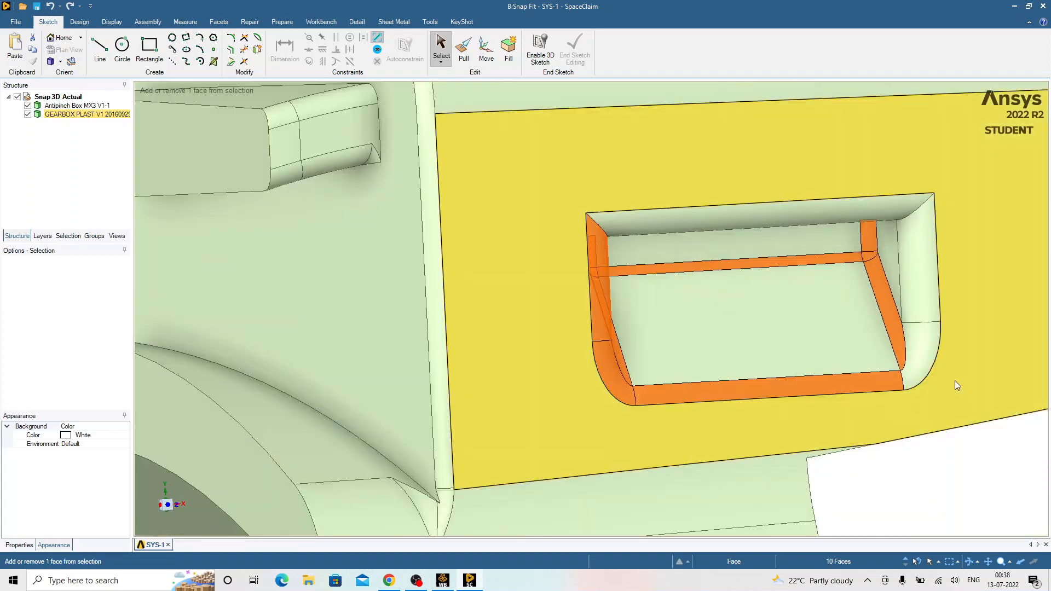
pyautogui.keyDown('ctrl'); pyautogui.click(920, 347); pyautogui.keyUp('ctrl')
pyautogui.keyDown('ctrl'); pyautogui.click(919, 300); pyautogui.keyUp('ctrl')
pyautogui.moveTo(774, 317); pyautogui.dragTo(778, 320, button='middle')
pyautogui.moveTo(755, 268); pyautogui.dragTo(678, 297, button='middle')
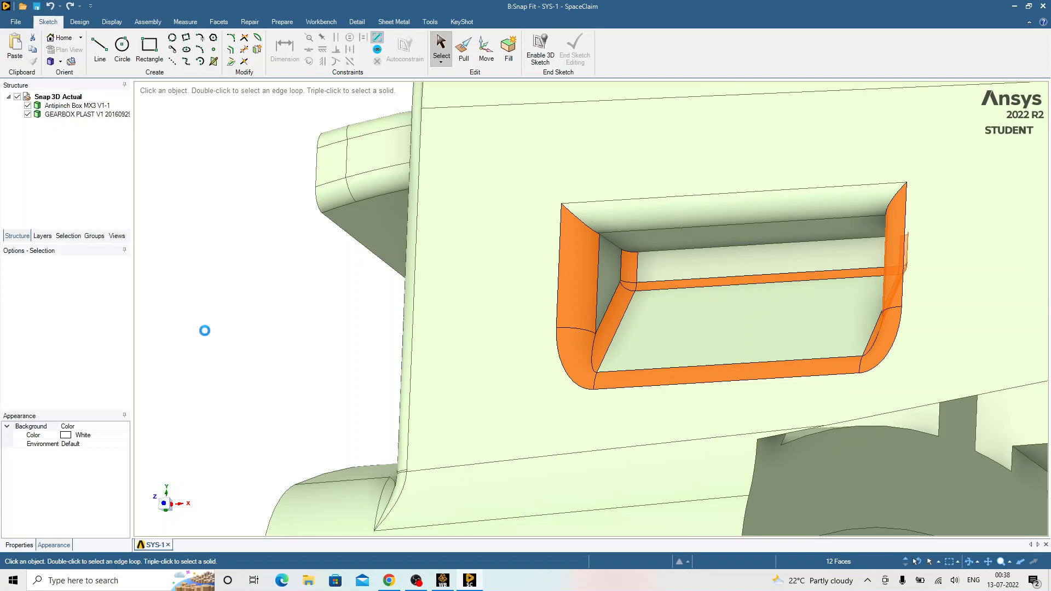
pyautogui.scroll(-8, 337, 332)
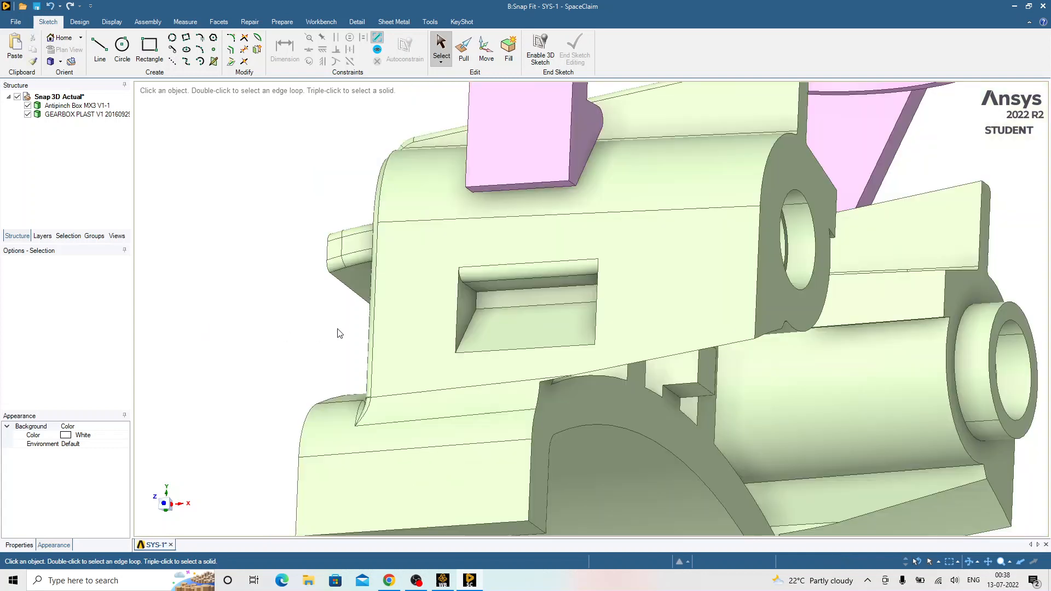
# - Delete the matching 12 fillet faces of the rectangular pocket in the gearbox's opposite side wall, again leaving its upper rim fillet
pyautogui.moveTo(547, 280); pyautogui.dragTo(360, 292, button='middle')
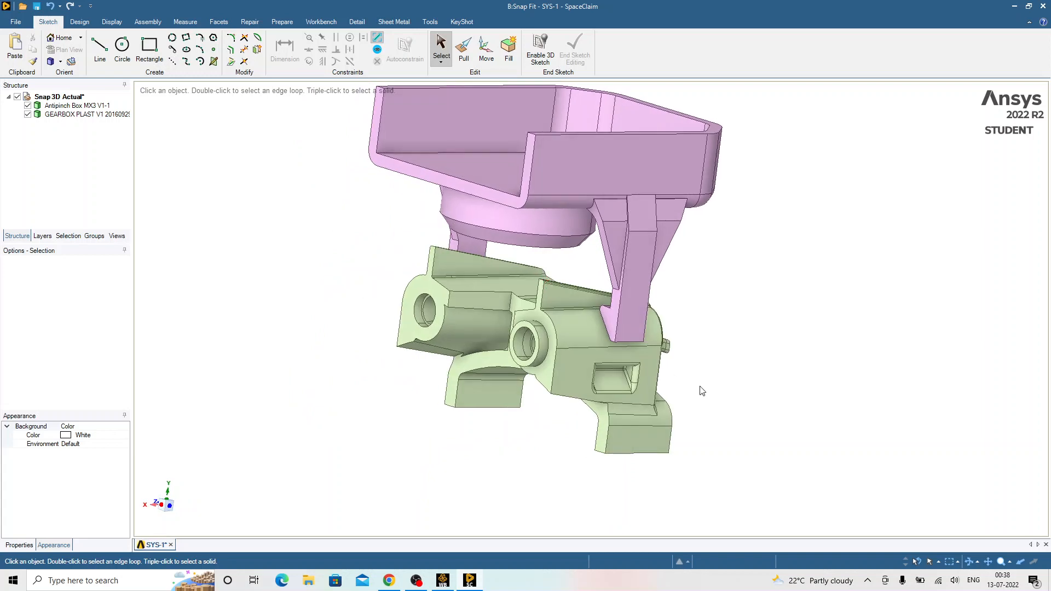
pyautogui.scroll(5, 573, 372)
pyautogui.click(574, 372)
pyautogui.scroll(3, 472, 333)
pyautogui.click(470, 328)
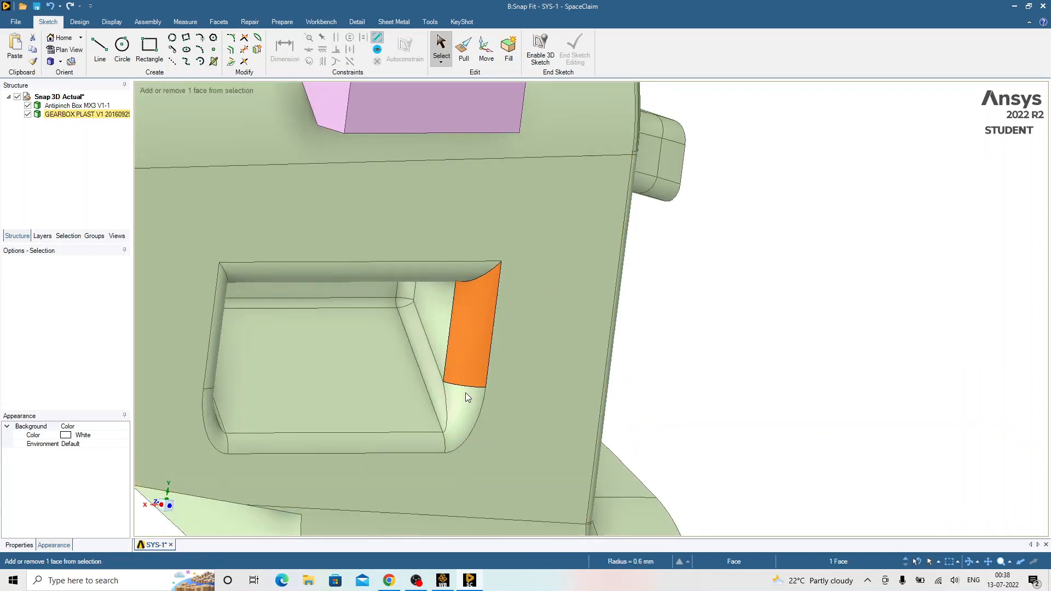
pyautogui.keyDown('ctrl'); pyautogui.click(466, 394); pyautogui.keyUp('ctrl')
pyautogui.keyDown('ctrl'); pyautogui.click(429, 439); pyautogui.keyUp('ctrl')
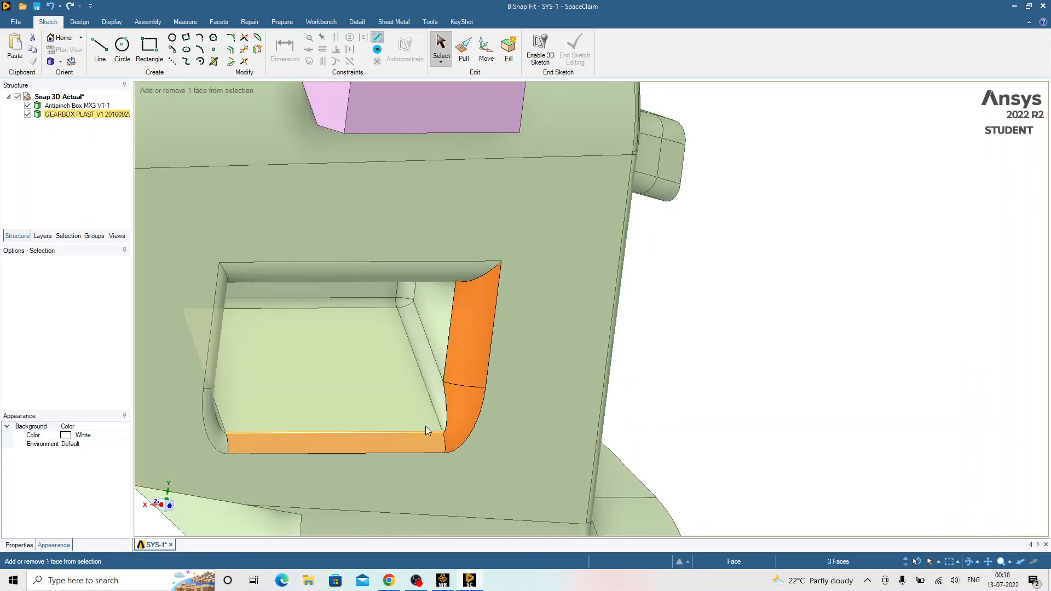
pyautogui.keyDown('ctrl'); pyautogui.click(433, 366); pyautogui.keyUp('ctrl')
pyautogui.scroll(4, 404, 303)
pyautogui.keyDown('ctrl'); pyautogui.click(404, 303); pyautogui.keyUp('ctrl')
pyautogui.keyDown('ctrl'); pyautogui.click(405, 272); pyautogui.keyUp('ctrl')
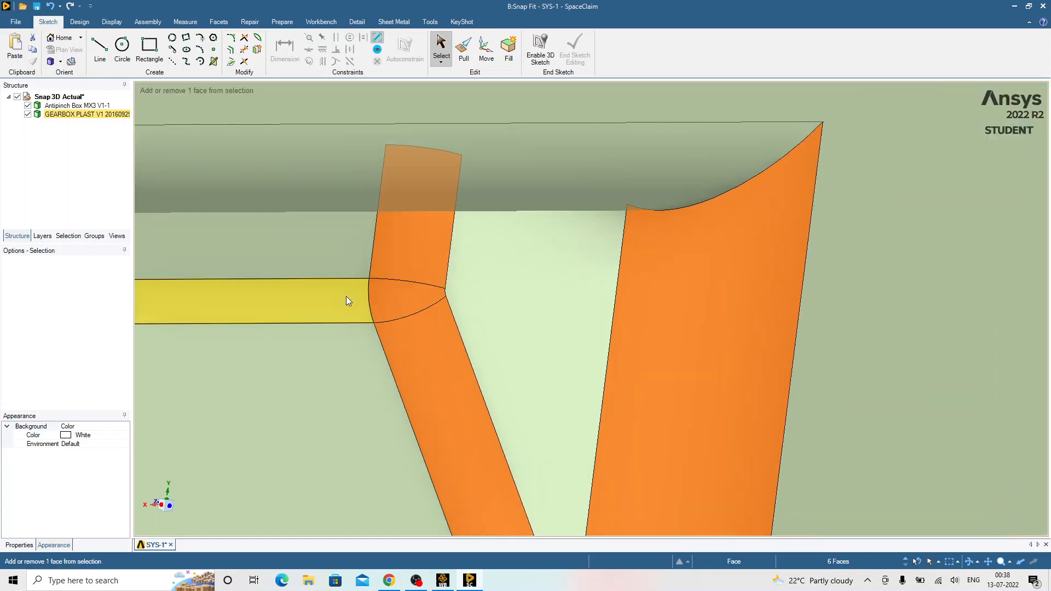
pyautogui.keyDown('ctrl'); pyautogui.click(346, 296); pyautogui.keyUp('ctrl')
pyautogui.scroll(-5, 482, 340)
pyautogui.moveTo(485, 372); pyautogui.dragTo(354, 333, button='middle')
pyautogui.scroll(6, 339, 336)
pyautogui.keyDown('ctrl'); pyautogui.click(333, 296); pyautogui.keyUp('ctrl')
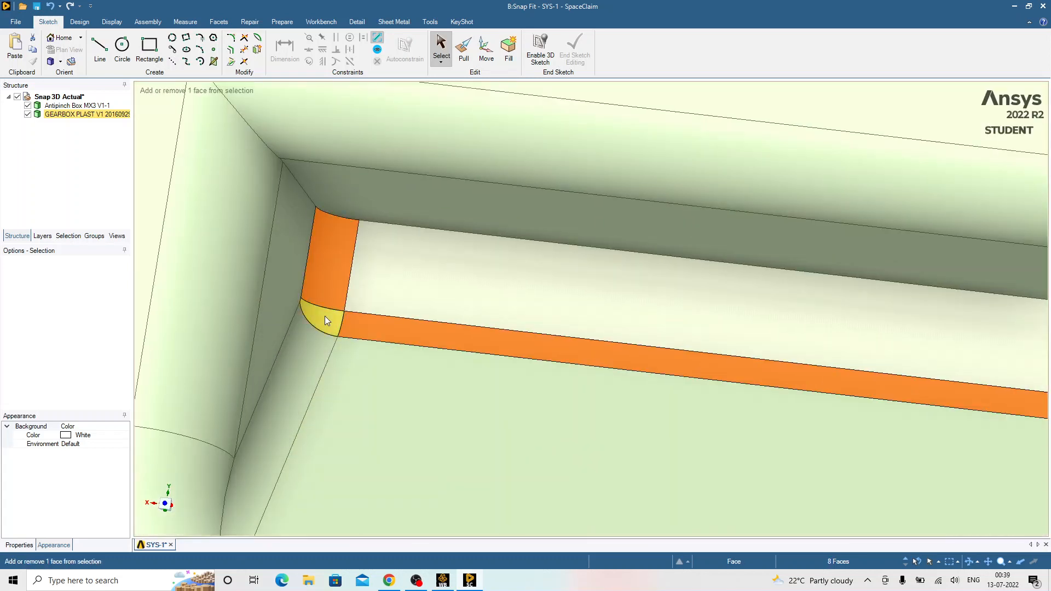
pyautogui.keyDown('ctrl'); pyautogui.click(324, 317); pyautogui.keyUp('ctrl')
pyautogui.keyDown('ctrl'); pyautogui.click(301, 363); pyautogui.keyUp('ctrl')
pyautogui.keyDown('ctrl'); pyautogui.click(164, 496); pyautogui.keyUp('ctrl')
pyautogui.keyDown('ctrl'); pyautogui.click(196, 393); pyautogui.keyUp('ctrl')
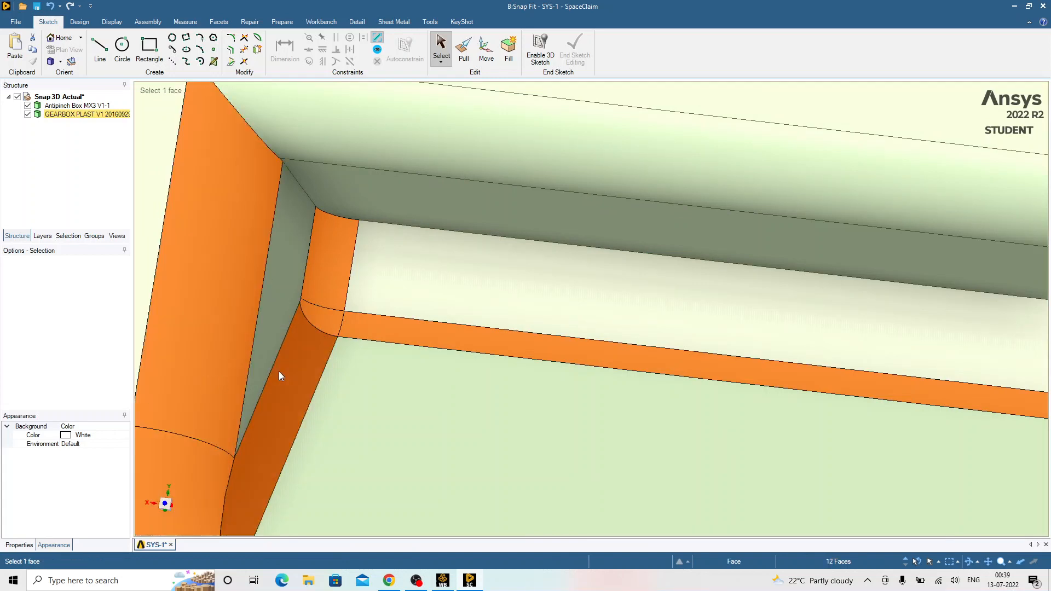
pyautogui.scroll(-8, 278, 372)
pyautogui.moveTo(421, 403); pyautogui.dragTo(464, 420, button='middle')
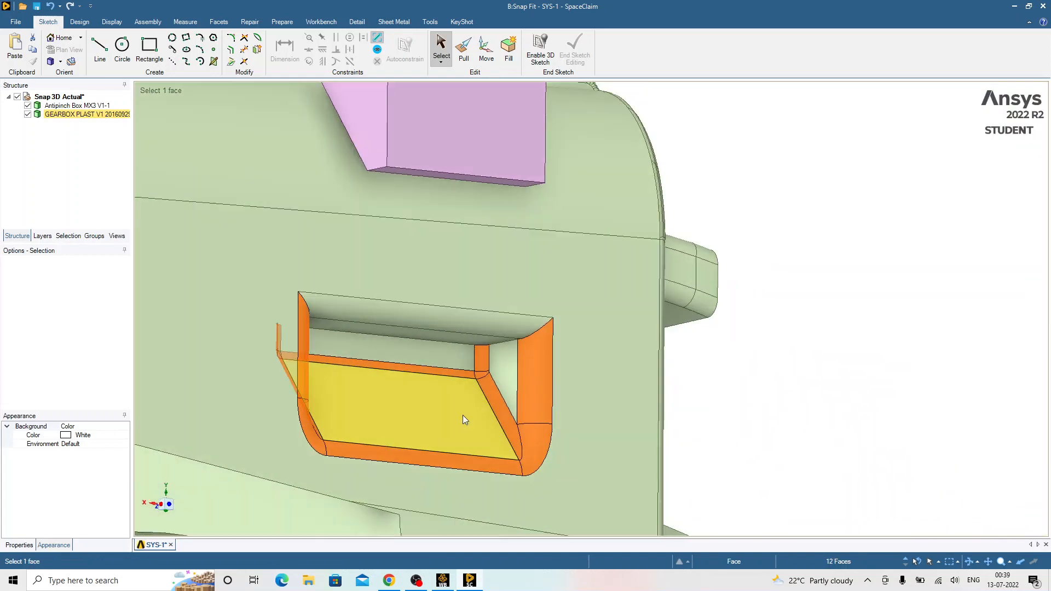
pyautogui.press('Delete')
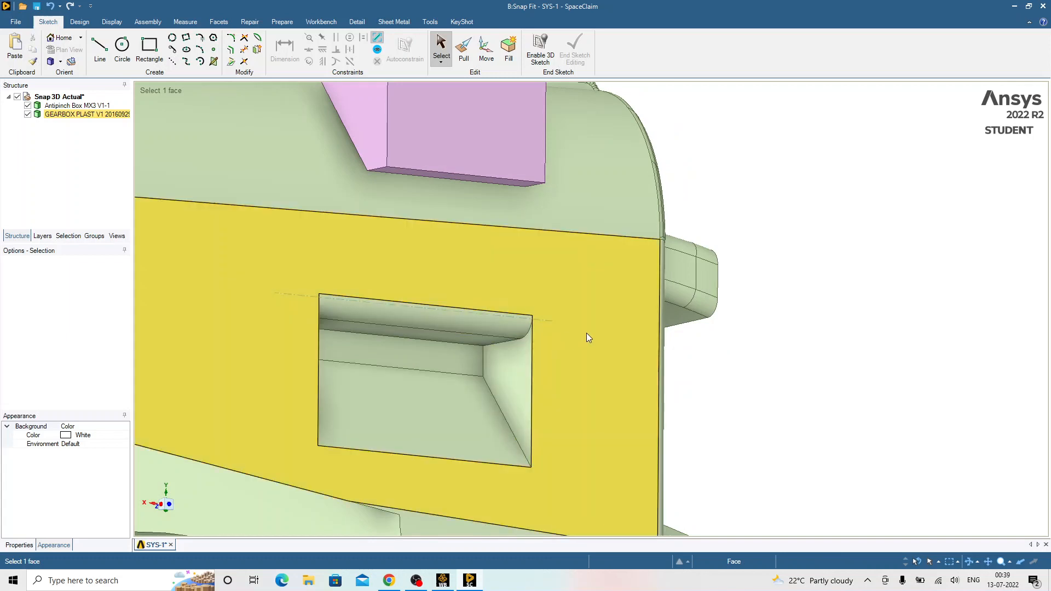
# - Examine the second pocket's inner side face and sloped edge, plus the gearbox's cylindrical bosses, from several angles
pyautogui.scroll(-5, 582, 343)
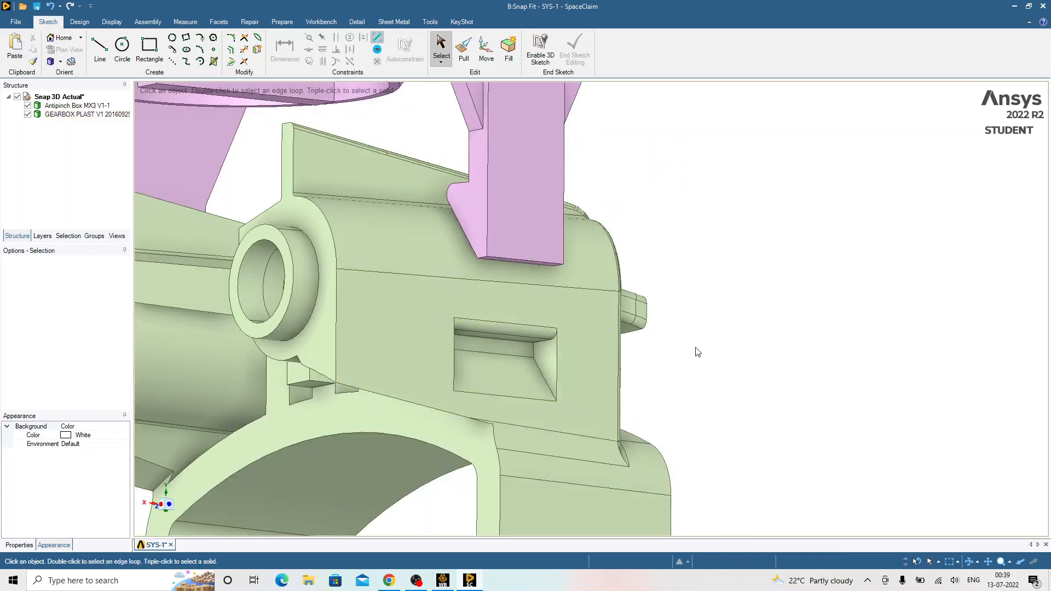
pyautogui.scroll(-5, 697, 352)
pyautogui.click(415, 333)
pyautogui.scroll(4, 405, 329)
pyautogui.moveTo(405, 330); pyautogui.dragTo(661, 379, button='middle')
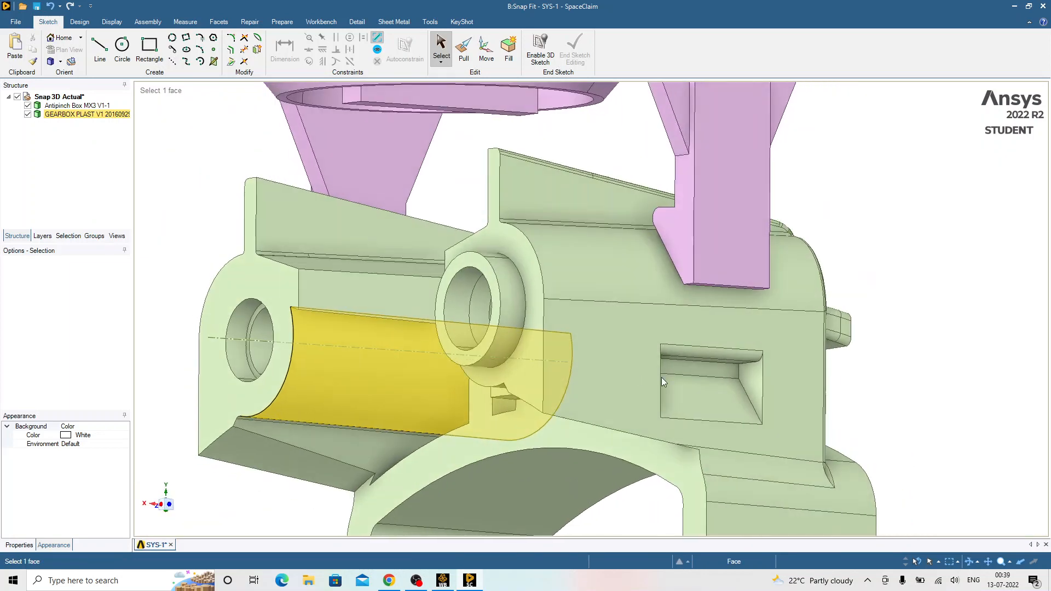
pyautogui.click(734, 377)
pyautogui.scroll(2, 734, 377)
pyautogui.click(753, 379)
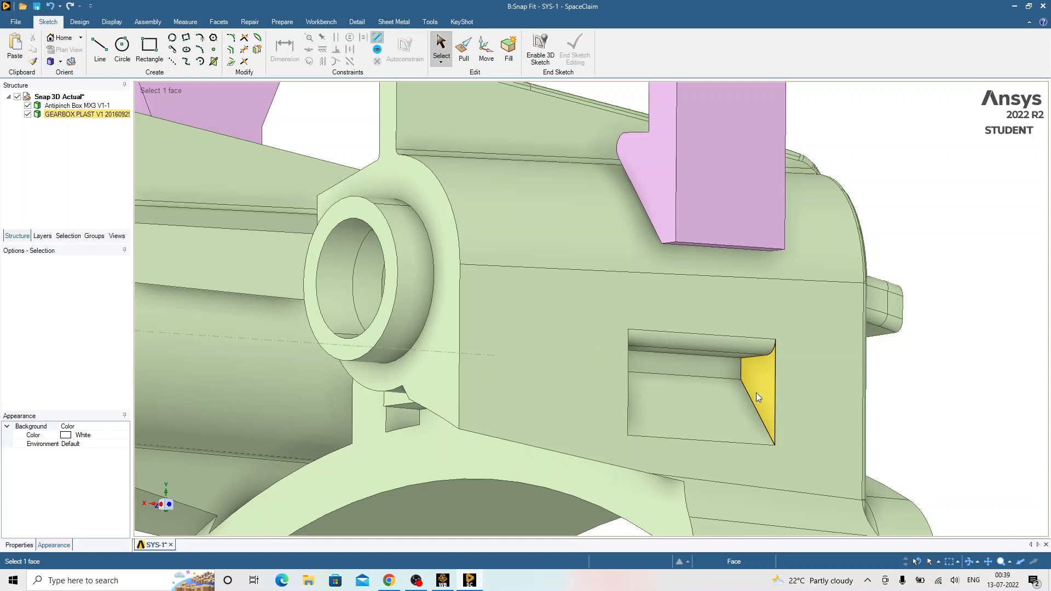
pyautogui.click(751, 400)
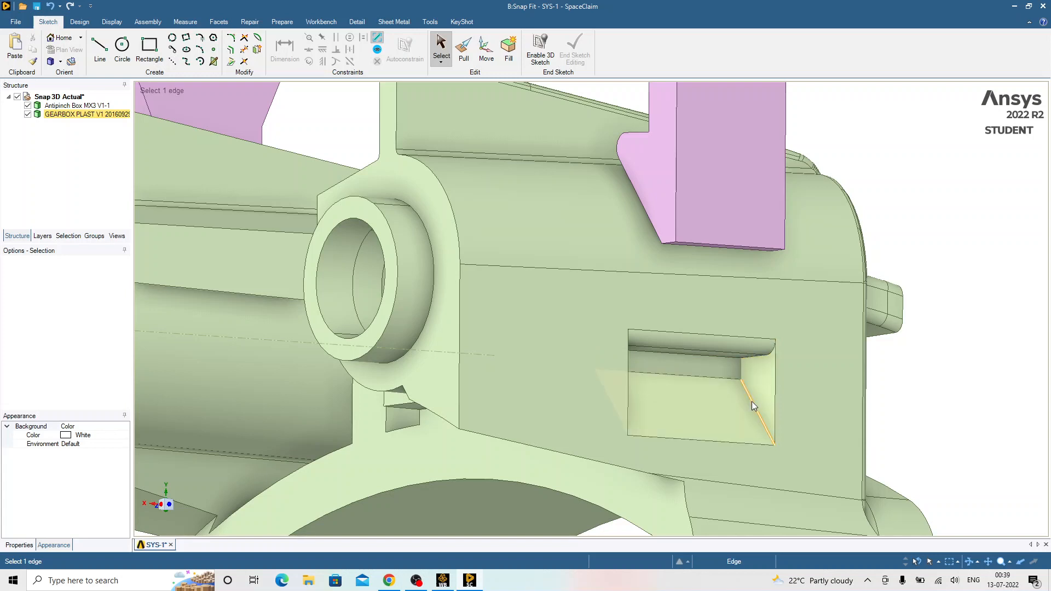
pyautogui.click(765, 379)
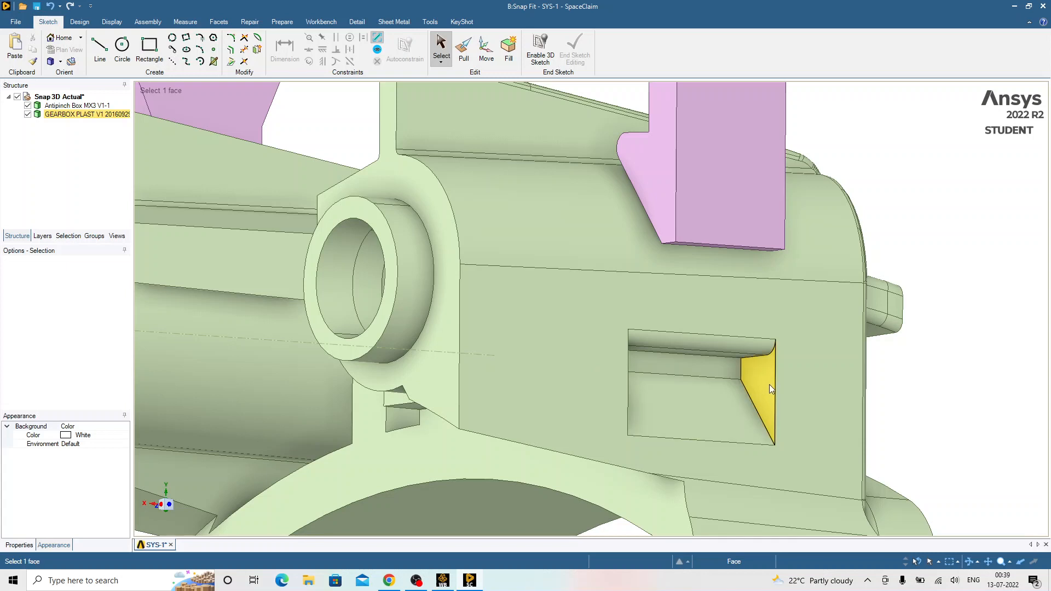
pyautogui.click(774, 384)
pyautogui.scroll(-6, 756, 364)
pyautogui.moveTo(543, 364); pyautogui.dragTo(599, 356, button='middle')
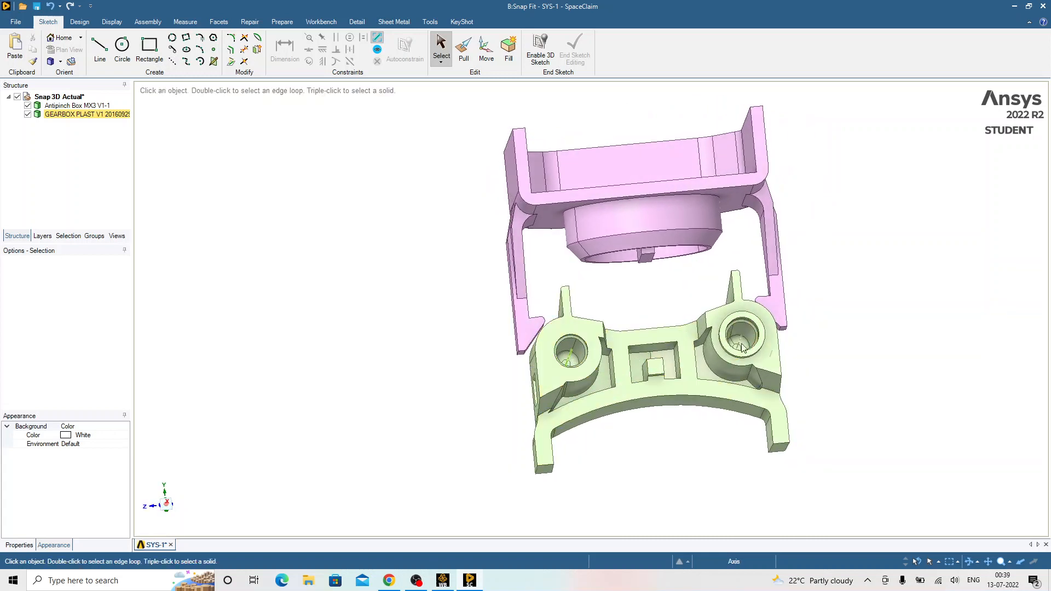
# - Fill the stepped blind bore in the gearbox boss with the raised collar by deleting its ten inner faces
pyautogui.scroll(6, 743, 333)
pyautogui.click(658, 390)
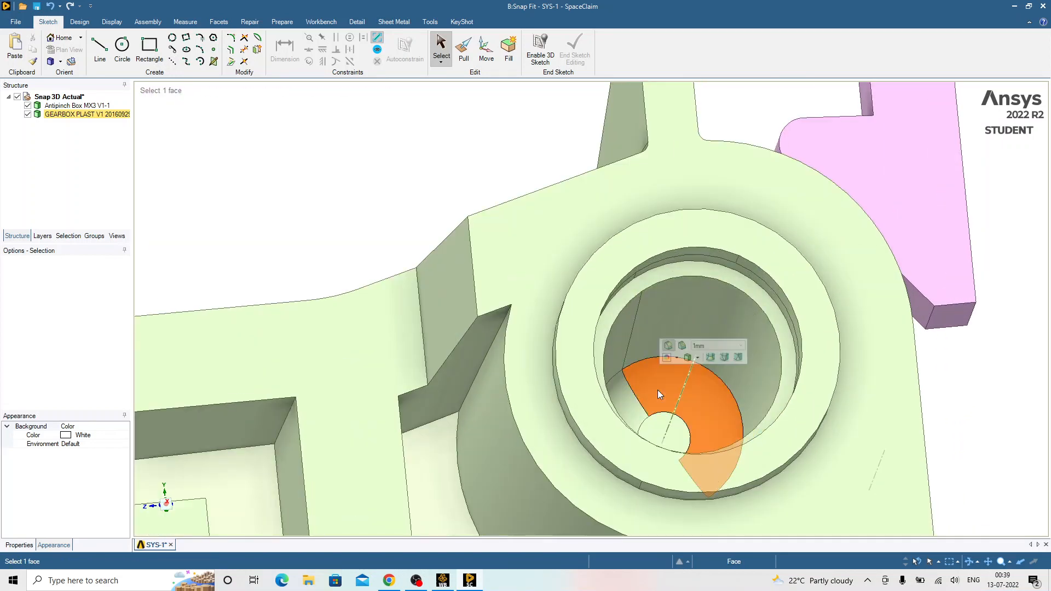
pyautogui.keyDown('ctrl'); pyautogui.click(632, 401); pyautogui.keyUp('ctrl')
pyautogui.keyDown('ctrl'); pyautogui.click(652, 331); pyautogui.keyUp('ctrl')
pyautogui.scroll(4, 632, 282)
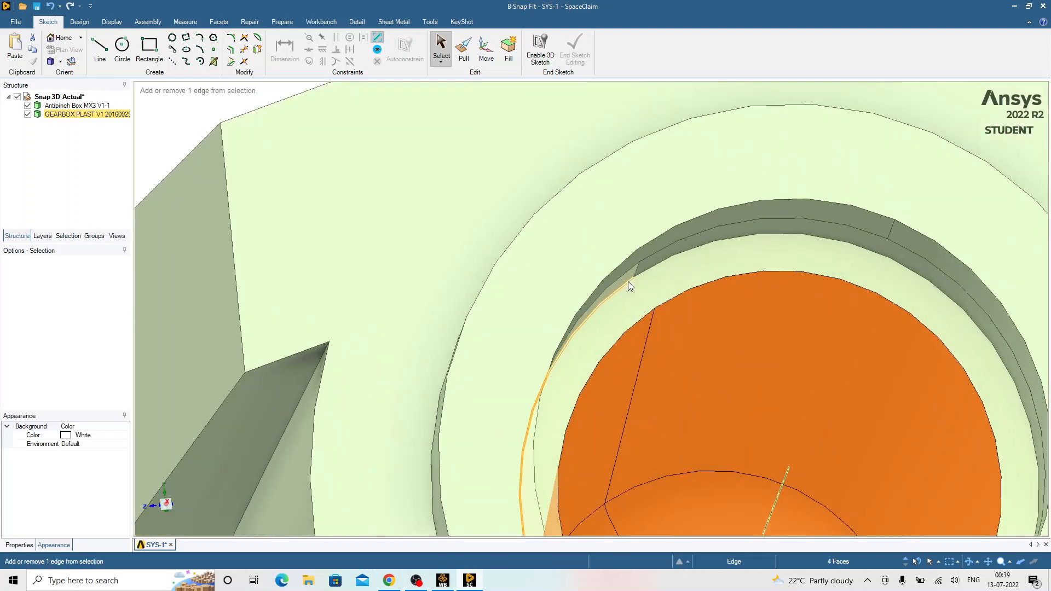
pyautogui.keyDown('ctrl'); pyautogui.click(644, 264); pyautogui.keyUp('ctrl')
pyautogui.keyDown('ctrl'); pyautogui.click(650, 244); pyautogui.keyUp('ctrl')
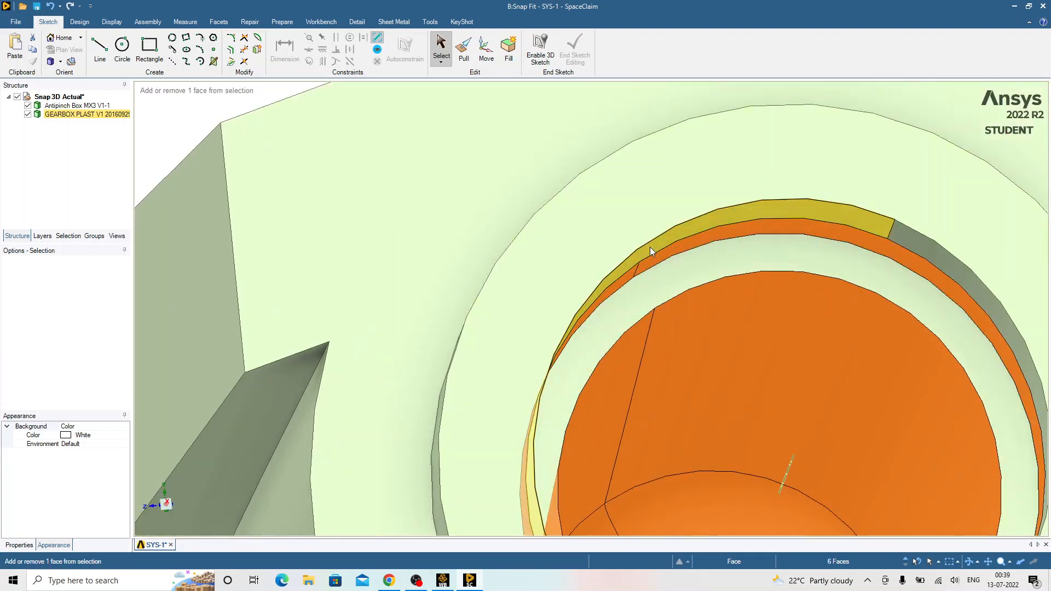
pyautogui.keyDown('ctrl'); pyautogui.click(658, 272); pyautogui.keyUp('ctrl')
pyautogui.keyDown('ctrl'); pyautogui.click(905, 241); pyautogui.keyUp('ctrl')
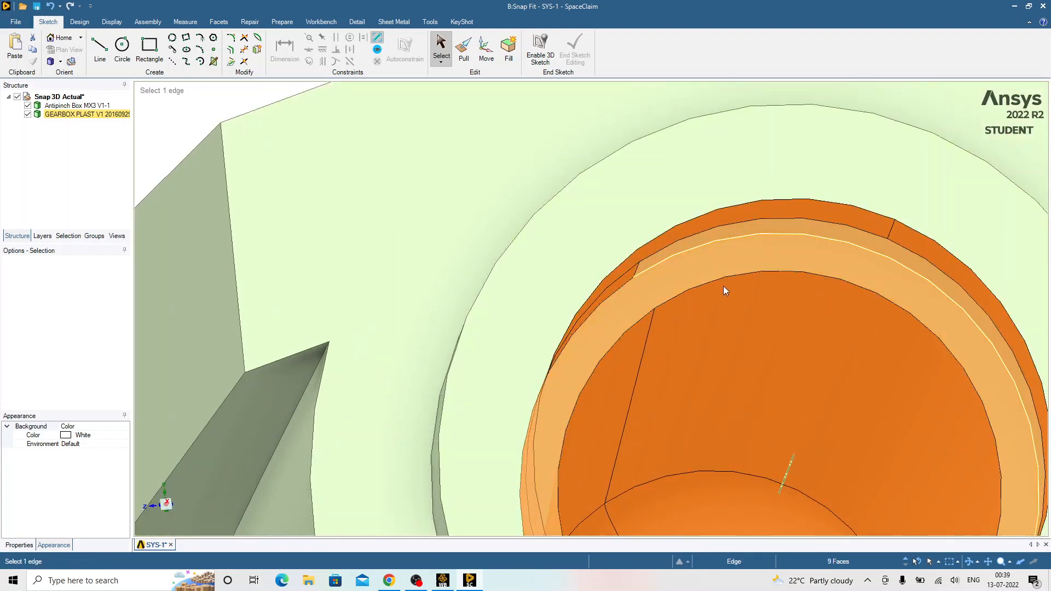
pyautogui.scroll(-4, 723, 286)
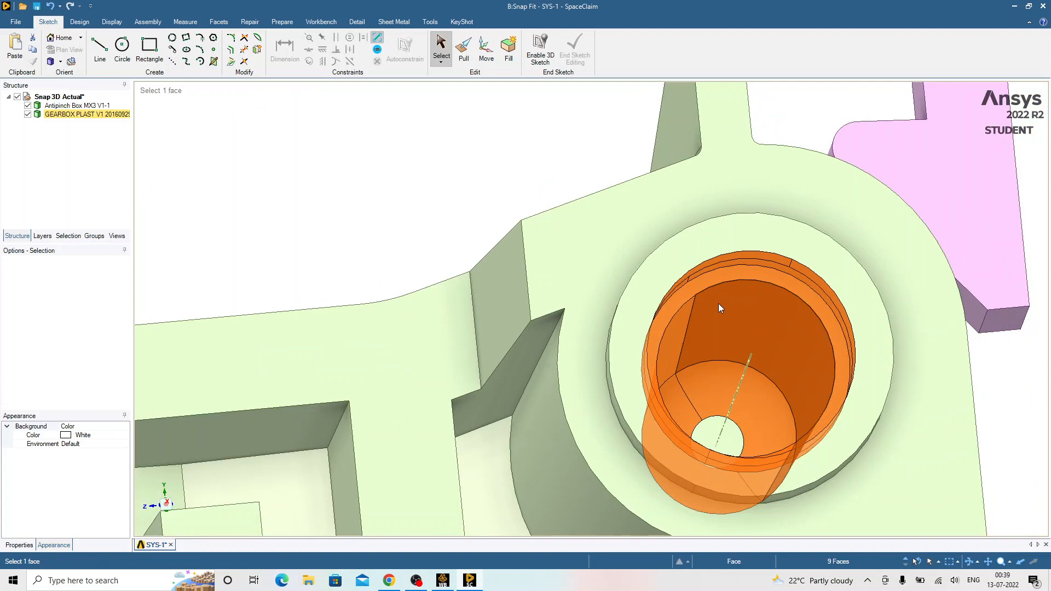
pyautogui.keyDown('ctrl'); pyautogui.click(733, 438); pyautogui.keyUp('ctrl')
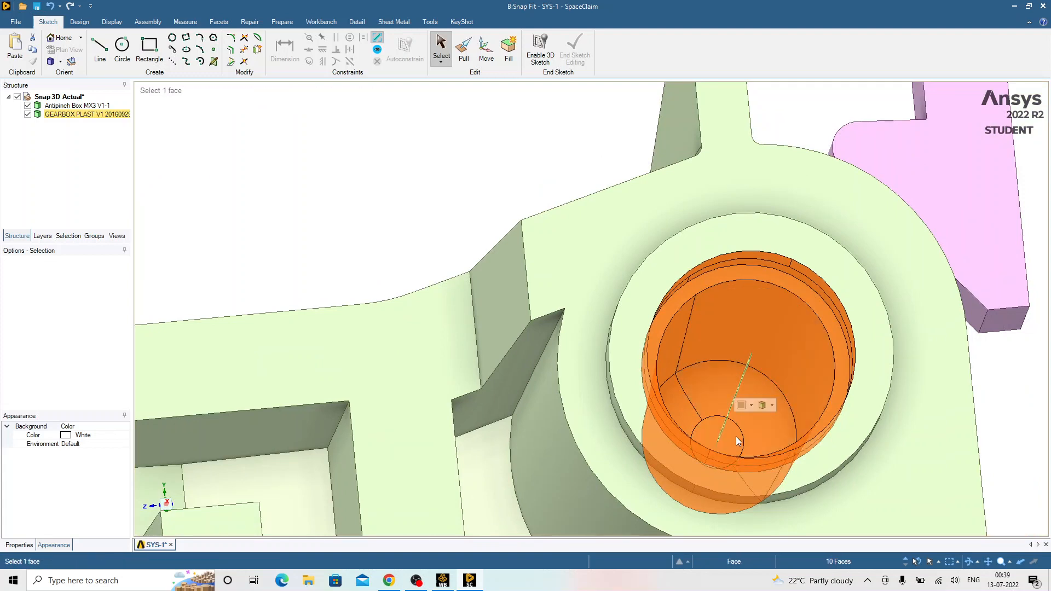
pyautogui.press('Delete')
pyautogui.scroll(-6, 771, 336)
# - Remove the stepped blind bore from the gearbox's other boss, the one without a collar, by deleting its eight inner faces
pyautogui.scroll(4, 574, 358)
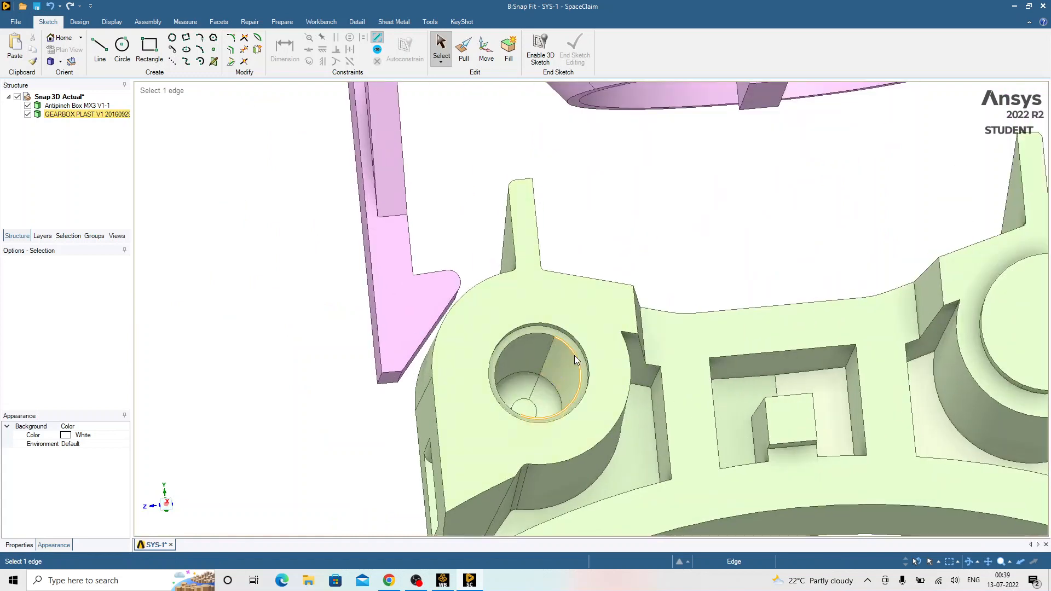
pyautogui.scroll(3, 527, 424)
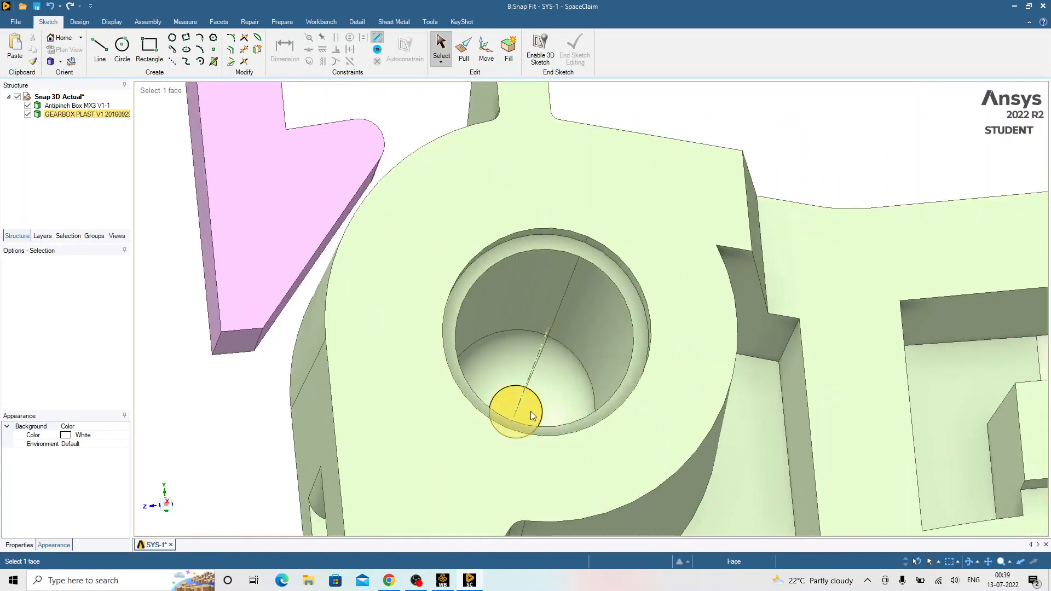
pyautogui.keyDown('ctrl'); pyautogui.click(530, 411); pyautogui.keyUp('ctrl')
pyautogui.keyDown('ctrl'); pyautogui.click(573, 368); pyautogui.keyUp('ctrl')
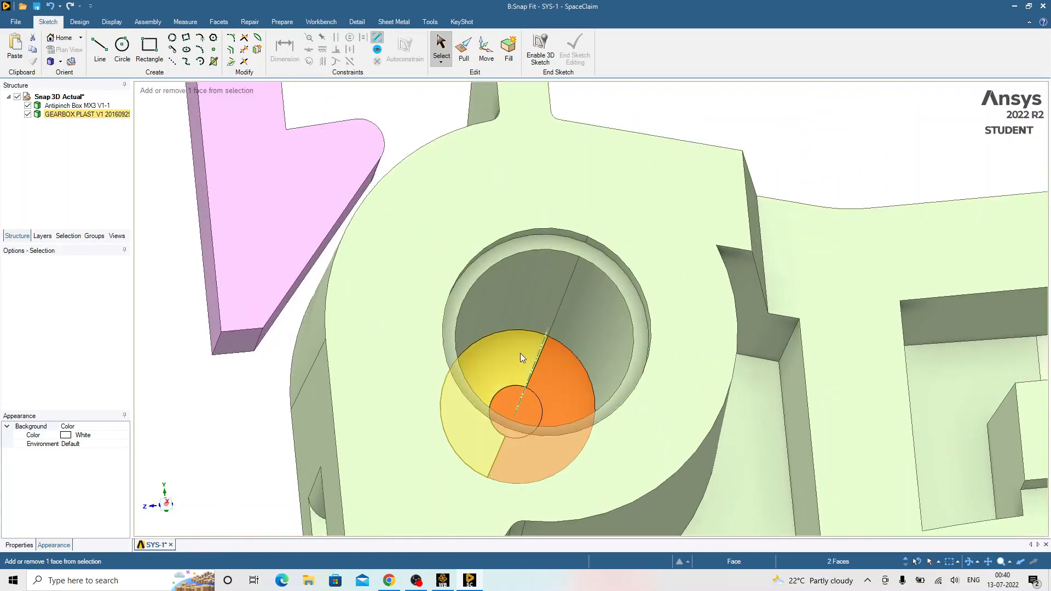
pyautogui.keyDown('ctrl'); pyautogui.click(520, 354); pyautogui.keyUp('ctrl')
pyautogui.keyDown('ctrl'); pyautogui.click(529, 323); pyautogui.keyUp('ctrl')
pyautogui.scroll(3, 580, 240)
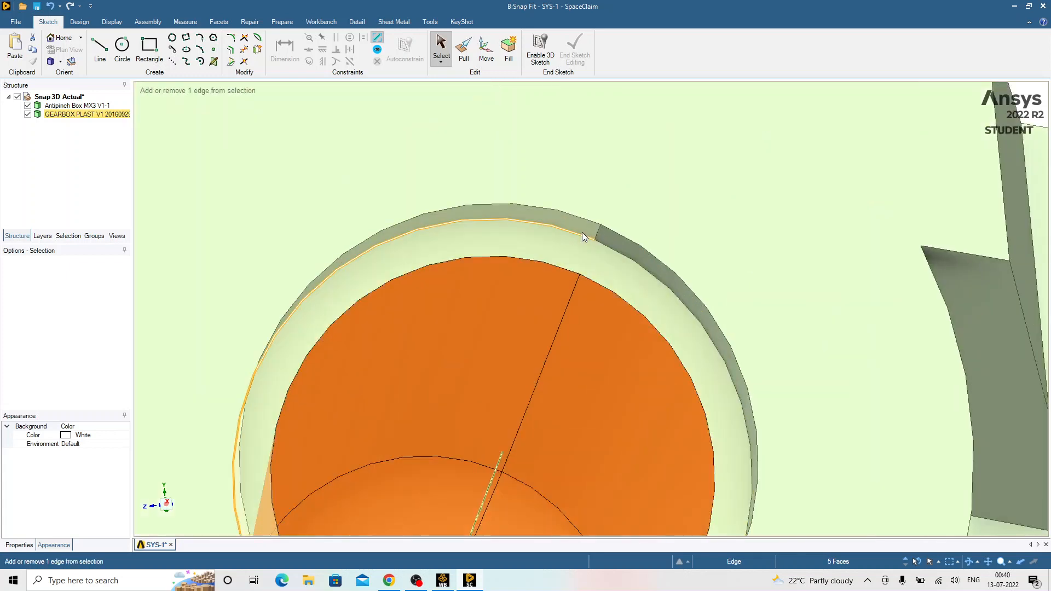
pyautogui.keyDown('ctrl'); pyautogui.click(612, 238); pyautogui.keyUp('ctrl')
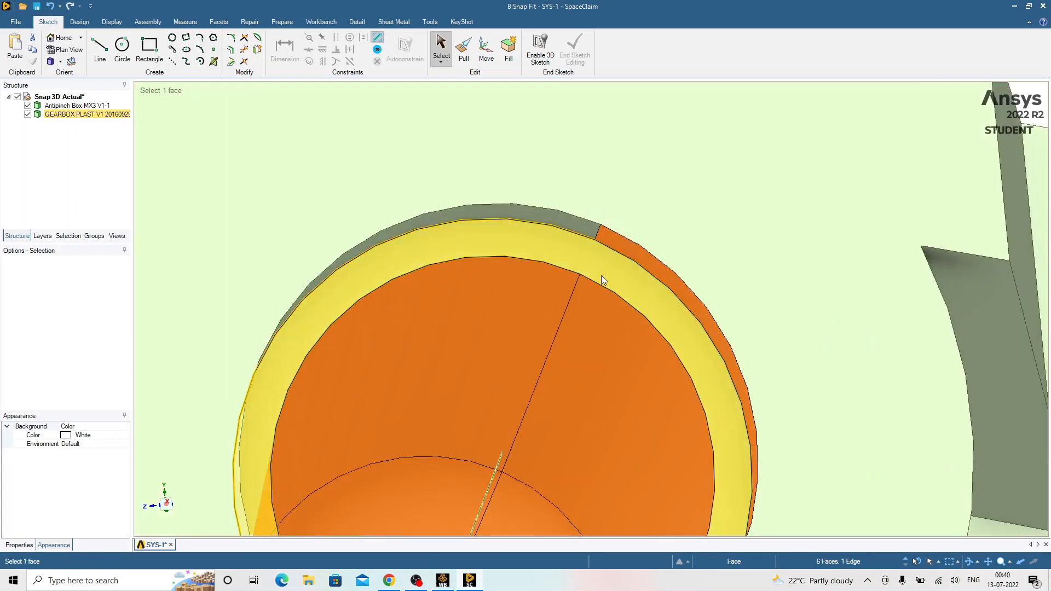
pyautogui.keyDown('ctrl'); pyautogui.click(576, 251); pyautogui.keyUp('ctrl')
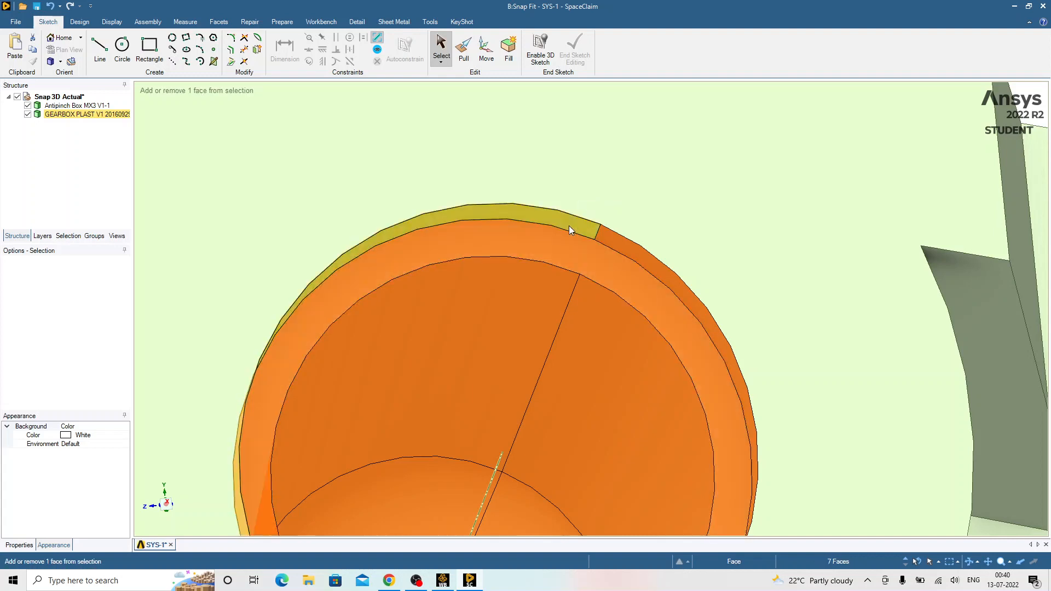
pyautogui.scroll(-6, 550, 280)
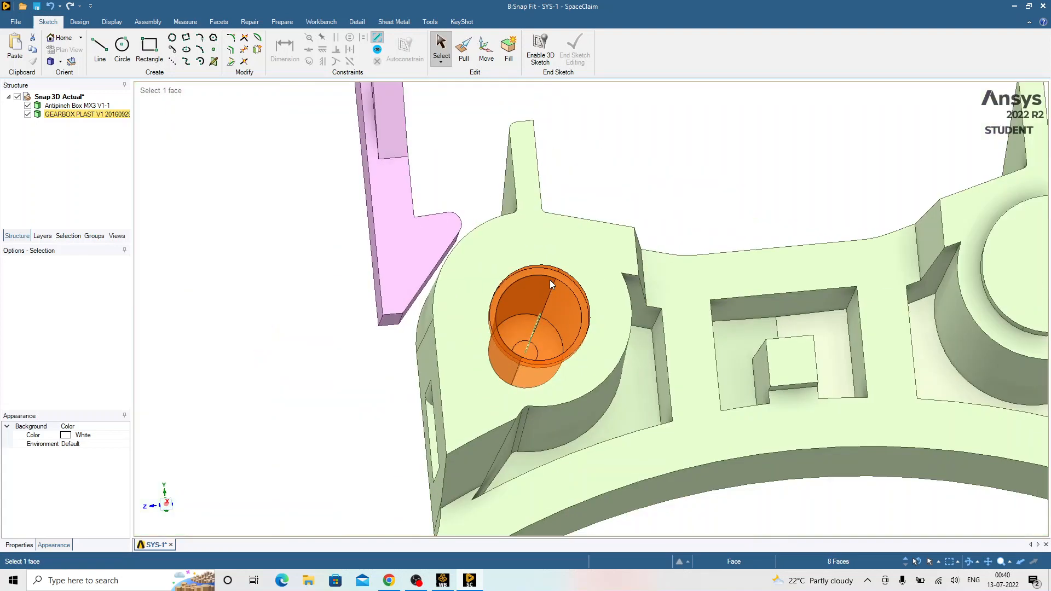
pyautogui.press('Escape')
pyautogui.scroll(-3, 550, 285)
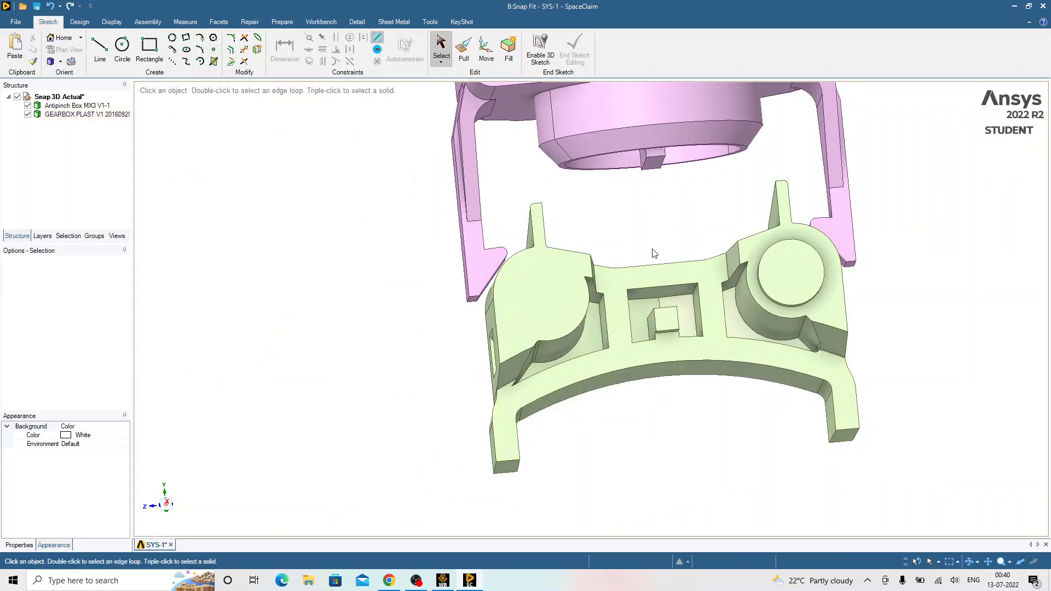
# - Try to remove the gearbox's central rectangular pocket by deleting the ten inner faces around its small block
pyautogui.scroll(6, 656, 329)
pyautogui.moveTo(620, 324)
pyautogui.mouseDown(button='middle')
pyautogui.moveTo(610, 324)
pyautogui.moveTo(661, 327)
pyautogui.moveTo(652, 304)
pyautogui.moveTo(629, 322)
pyautogui.mouseUp(button='middle')
pyautogui.click(727, 354)
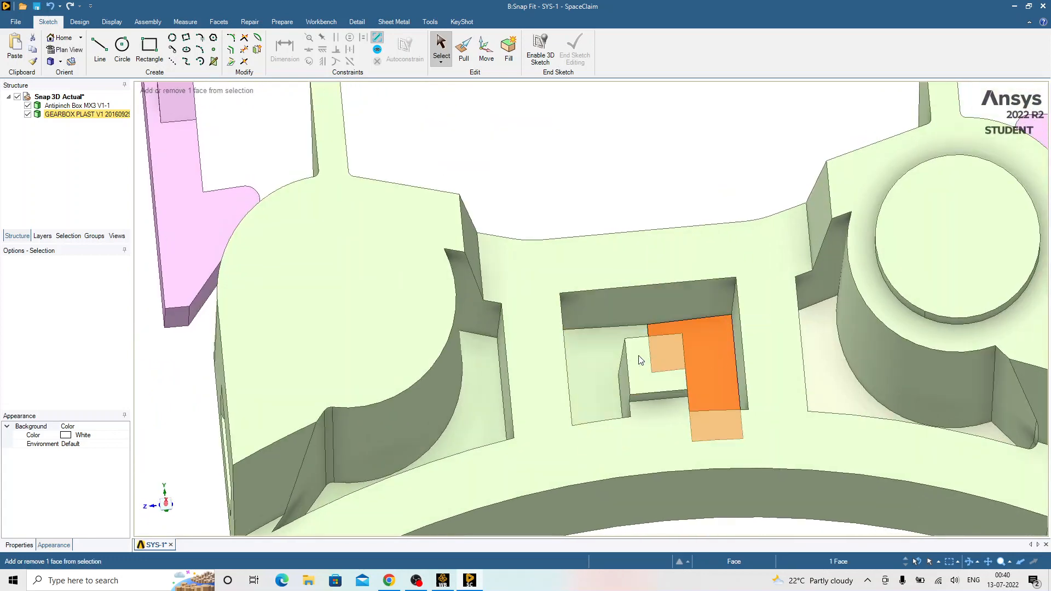
pyautogui.keyDown('ctrl'); pyautogui.click(599, 352); pyautogui.keyUp('ctrl')
pyautogui.keyDown('ctrl'); pyautogui.click(599, 320); pyautogui.keyUp('ctrl')
pyautogui.moveTo(696, 333); pyautogui.dragTo(712, 374, button='middle')
pyautogui.keyDown('ctrl'); pyautogui.click(747, 356); pyautogui.keyUp('ctrl')
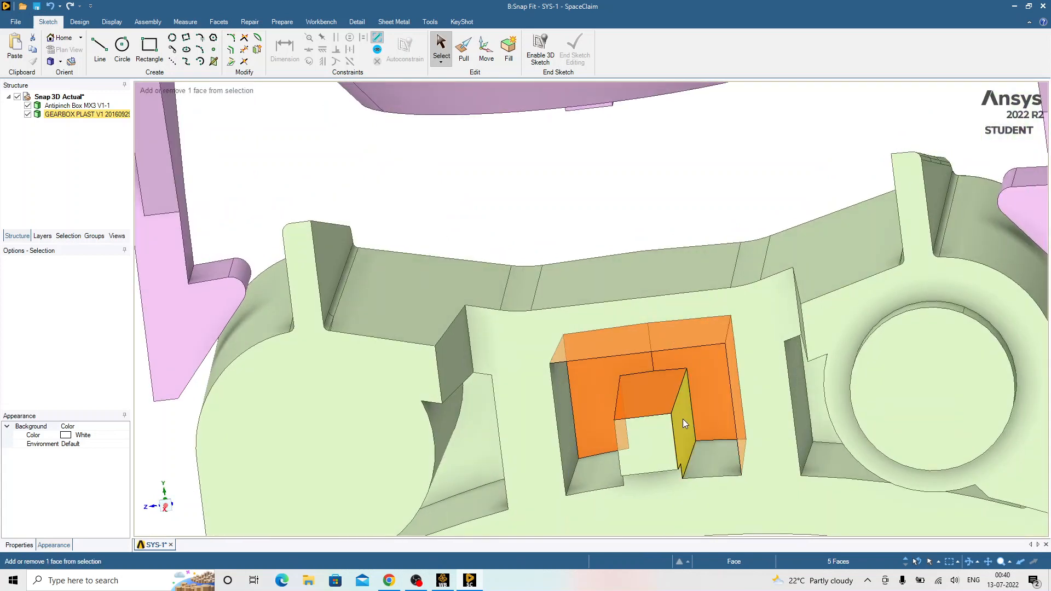
pyautogui.keyDown('ctrl'); pyautogui.click(707, 456); pyautogui.keyUp('ctrl')
pyautogui.keyDown('ctrl'); pyautogui.click(594, 483); pyautogui.keyUp('ctrl')
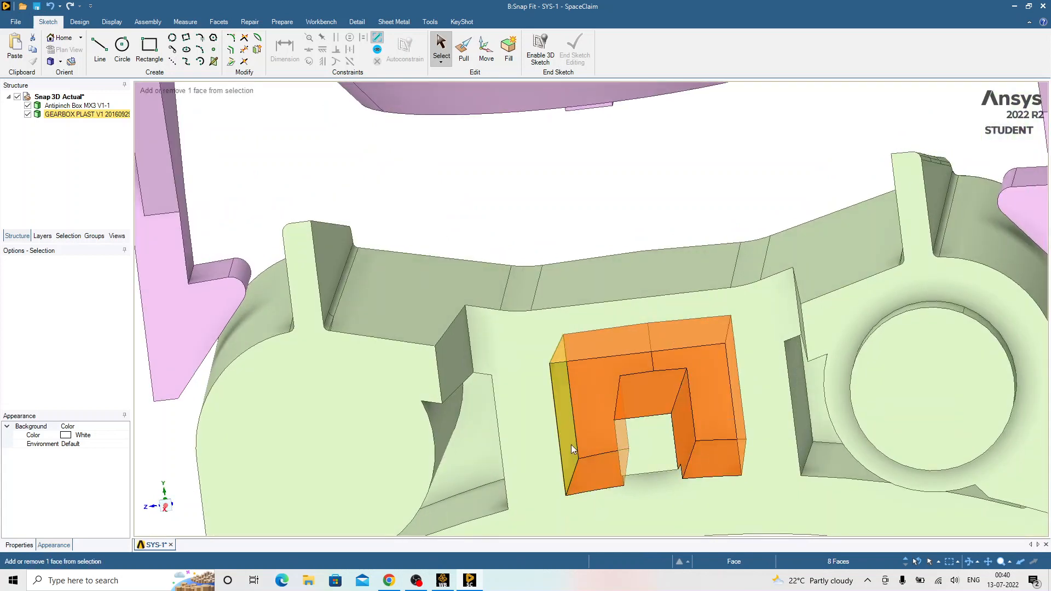
pyautogui.keyDown('ctrl'); pyautogui.click(571, 444); pyautogui.keyUp('ctrl')
pyautogui.keyDown('ctrl'); pyautogui.click(647, 396); pyautogui.keyUp('ctrl')
pyautogui.moveTo(647, 397); pyautogui.dragTo(662, 355, button='middle')
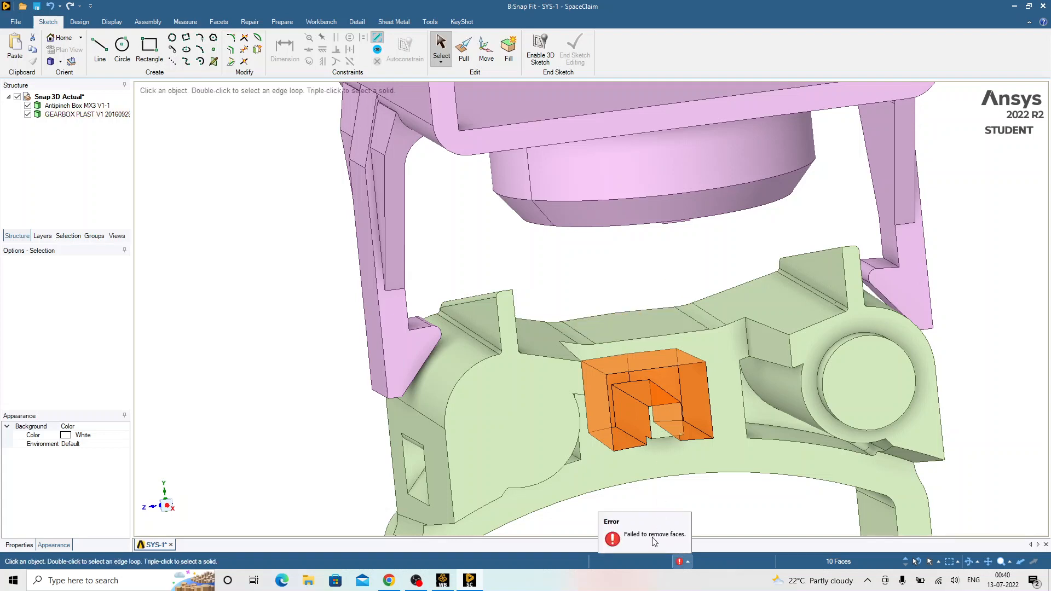
pyautogui.click(741, 510)
# - Try to replace the central pocket's ten inner faces with the surrounding flat gearbox face using the Replace tool
pyautogui.moveTo(729, 500); pyautogui.dragTo(711, 438, button='middle')
pyautogui.scroll(3, 685, 402)
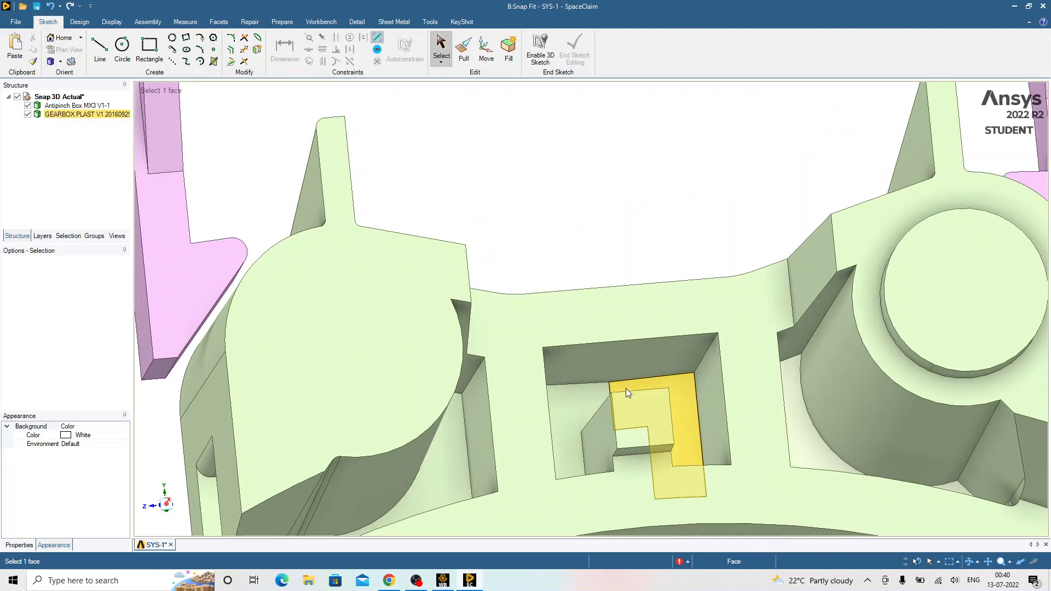
pyautogui.scroll(-5, 584, 267)
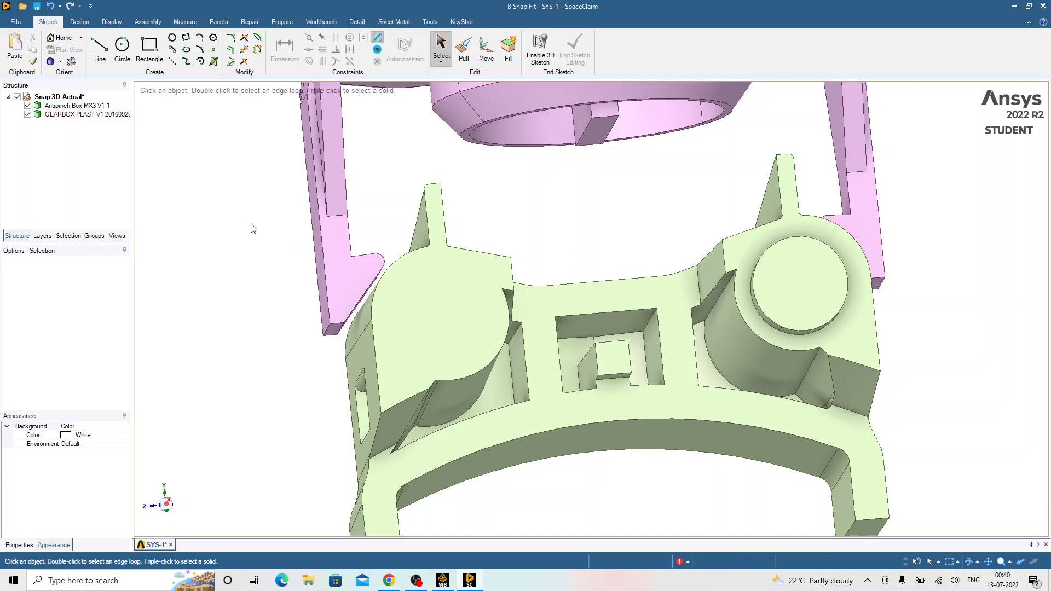
pyautogui.click(80, 22)
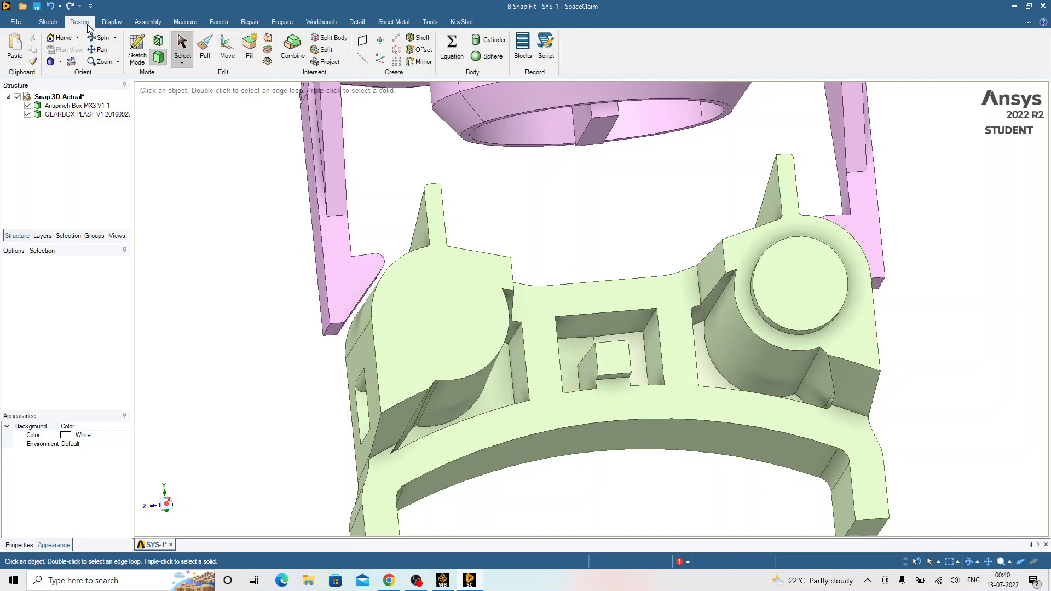
pyautogui.click(269, 52)
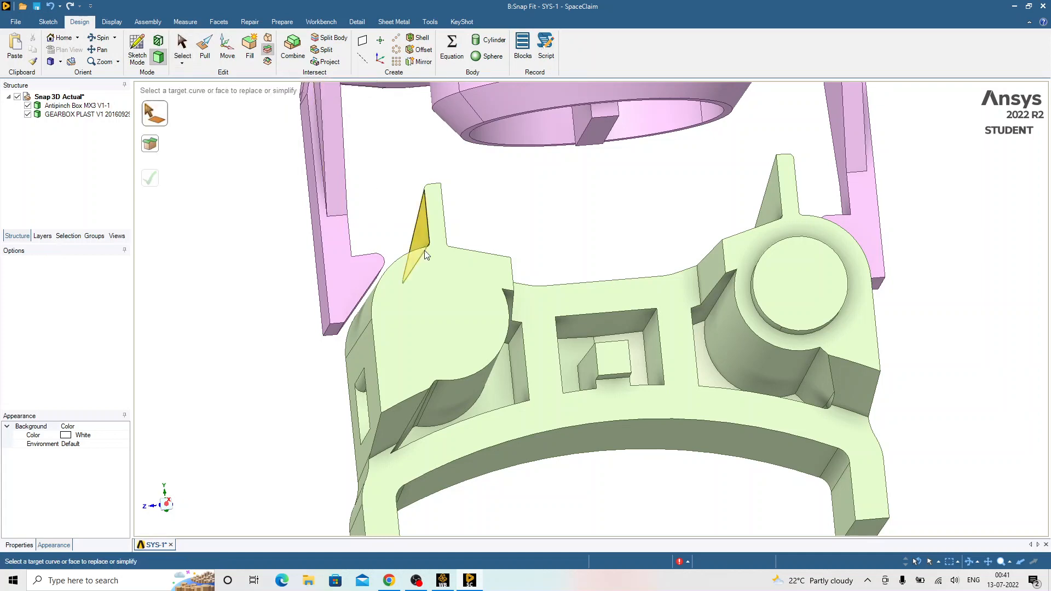
pyautogui.scroll(3, 569, 342)
pyautogui.click(570, 338)
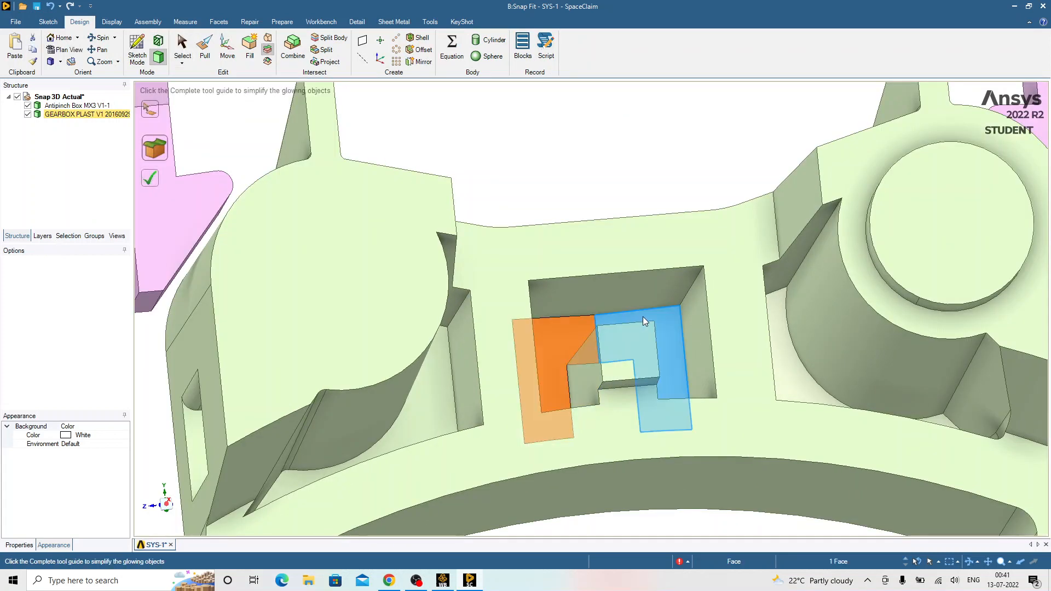
pyautogui.click(665, 321)
pyautogui.keyDown('ctrl'); pyautogui.click(695, 327); pyautogui.keyUp('ctrl')
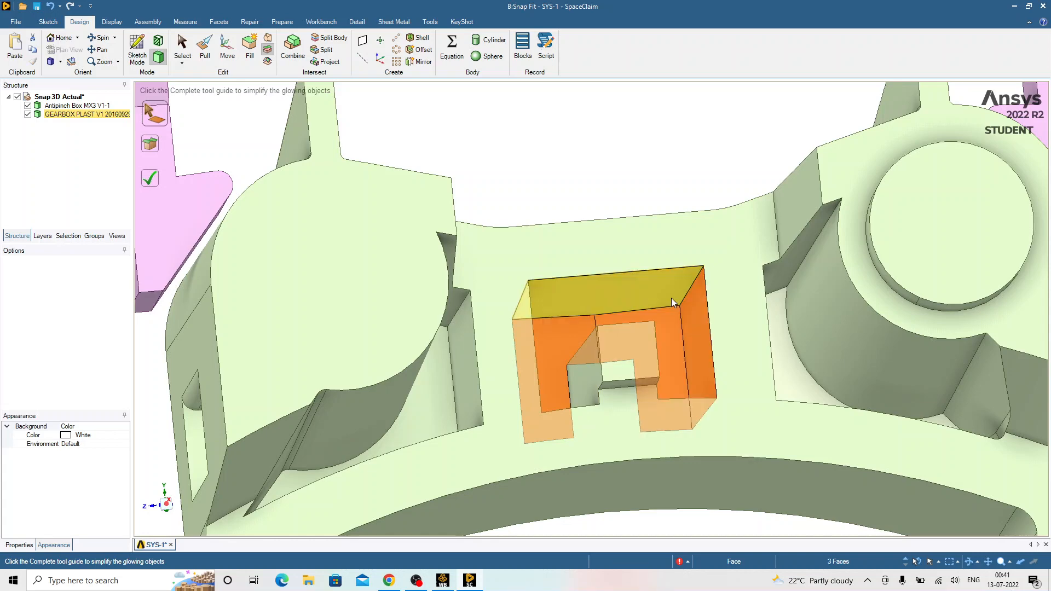
pyautogui.keyDown('ctrl'); pyautogui.click(671, 298); pyautogui.keyUp('ctrl')
pyautogui.moveTo(646, 313); pyautogui.dragTo(527, 454, button='middle')
pyautogui.keyDown('ctrl'); pyautogui.click(600, 395); pyautogui.keyUp('ctrl')
pyautogui.keyDown('ctrl'); pyautogui.click(599, 413); pyautogui.keyUp('ctrl')
pyautogui.keyDown('ctrl'); pyautogui.click(528, 455); pyautogui.keyUp('ctrl')
pyautogui.keyDown('ctrl'); pyautogui.click(514, 433); pyautogui.keyUp('ctrl')
pyautogui.moveTo(590, 409); pyautogui.dragTo(629, 376, button='middle')
pyautogui.keyDown('ctrl'); pyautogui.click(621, 422); pyautogui.keyUp('ctrl')
pyautogui.keyDown('ctrl'); pyautogui.click(652, 438); pyautogui.keyUp('ctrl')
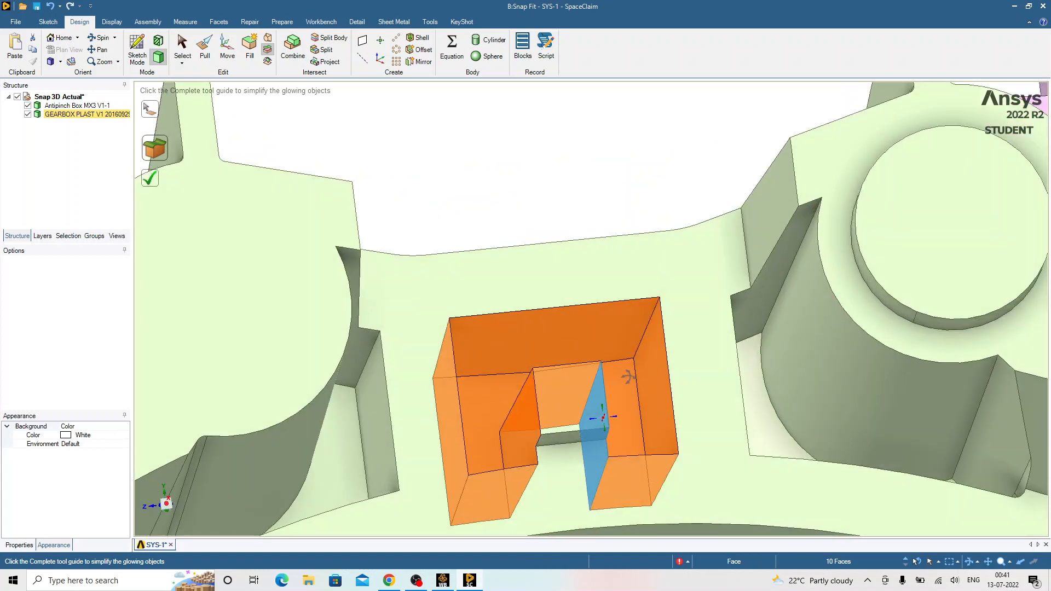
pyautogui.scroll(-3, 631, 340)
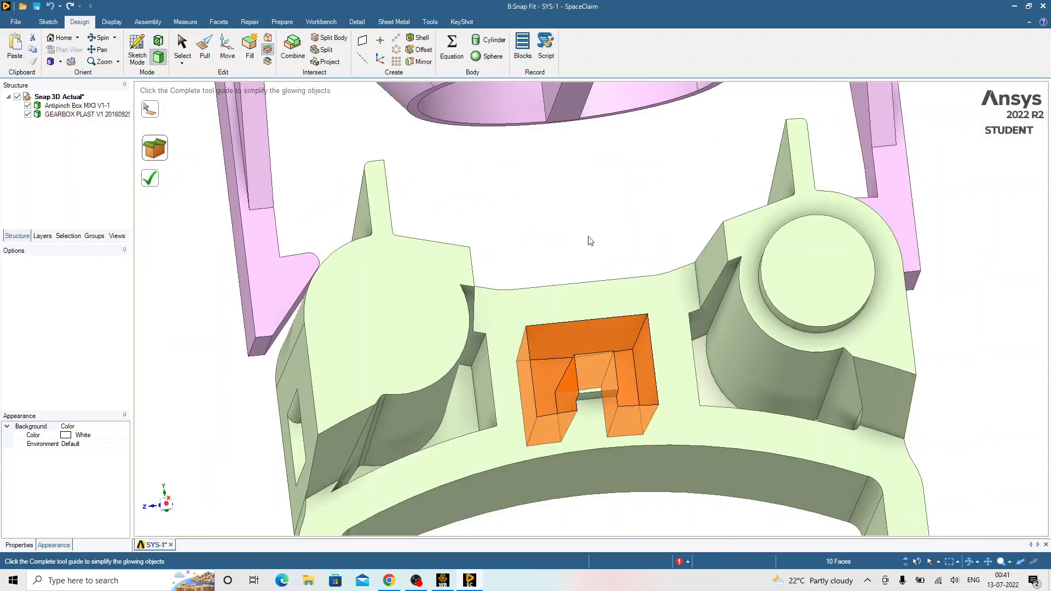
pyautogui.click(586, 288)
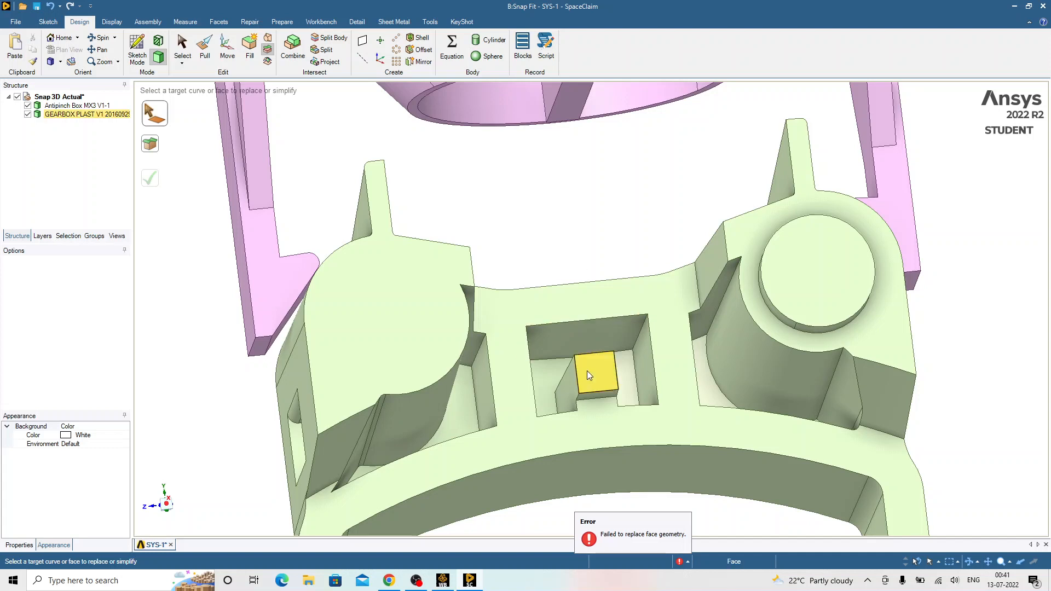
# - Replace the end face of the small block inside the central pocket with the surrounding flat gearbox face
pyautogui.scroll(5, 602, 398)
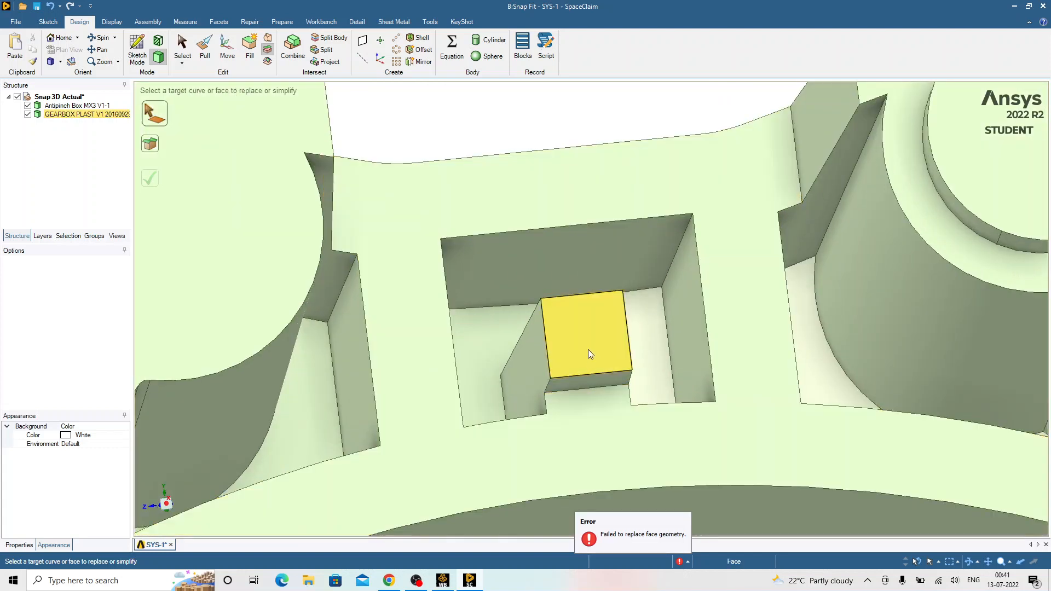
pyautogui.click(600, 347)
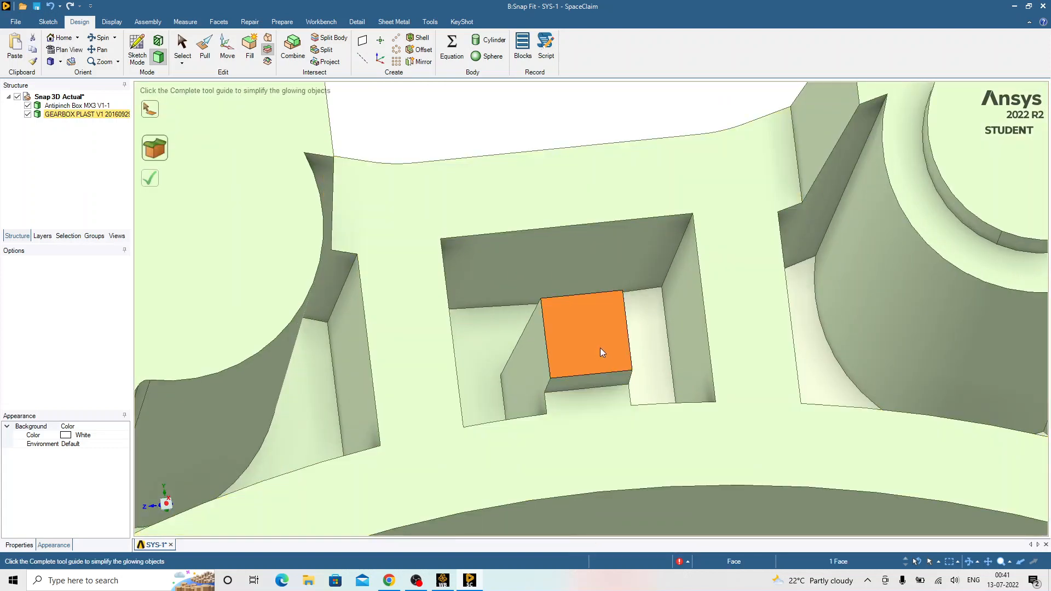
pyautogui.click(597, 418)
pyautogui.scroll(-4, 593, 449)
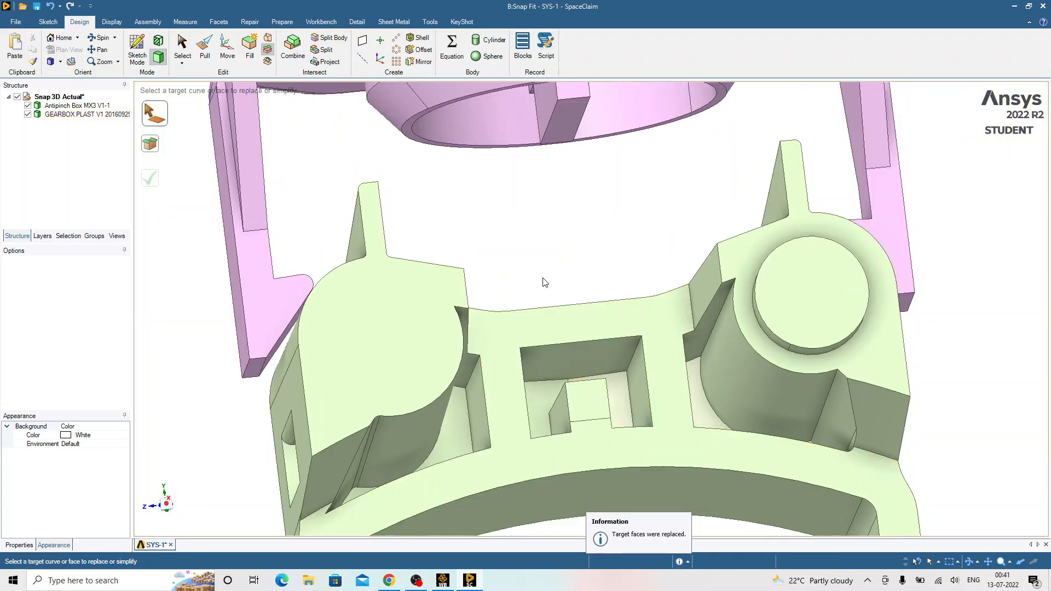
pyautogui.scroll(4, 560, 429)
pyautogui.moveTo(561, 428); pyautogui.dragTo(545, 466, button='middle')
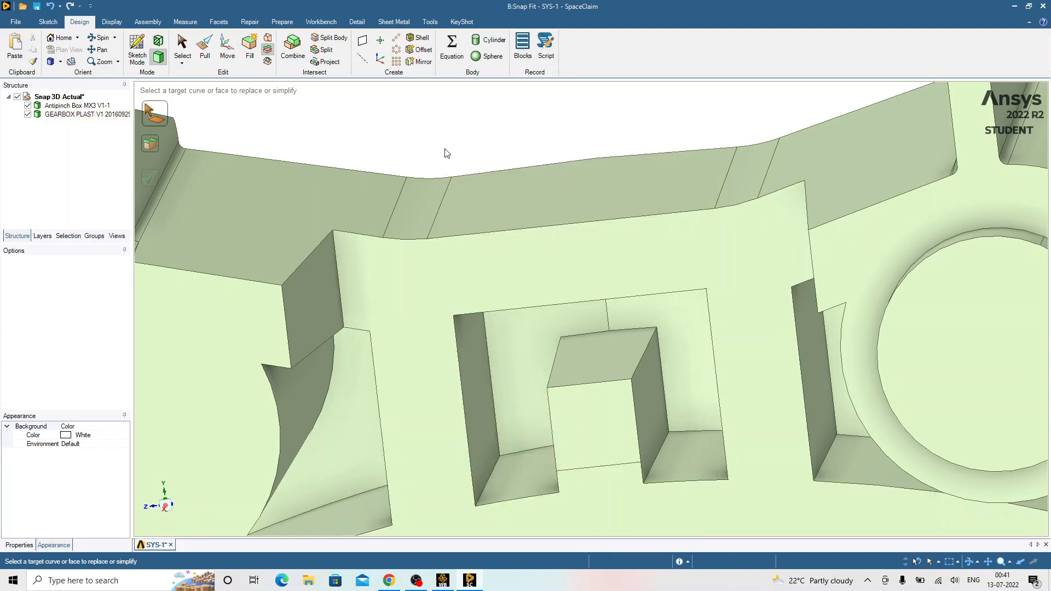
pyautogui.press('Escape')
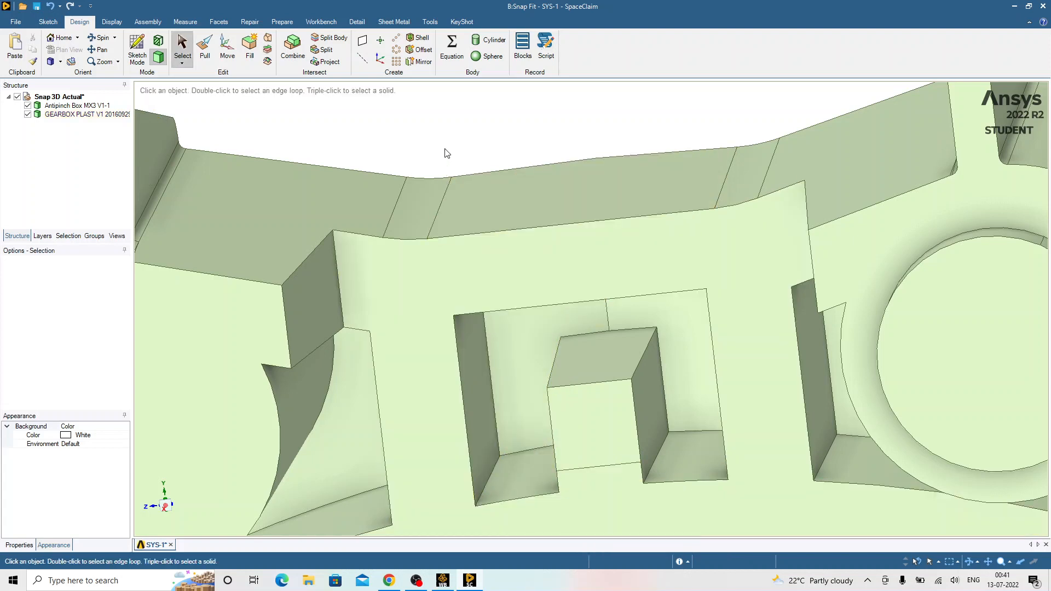
# - Fill the central rectangular pocket by deleting all ten inner faces surrounding its block
pyautogui.click(522, 414)
pyautogui.keyDown('ctrl'); pyautogui.click(484, 426); pyautogui.keyUp('ctrl')
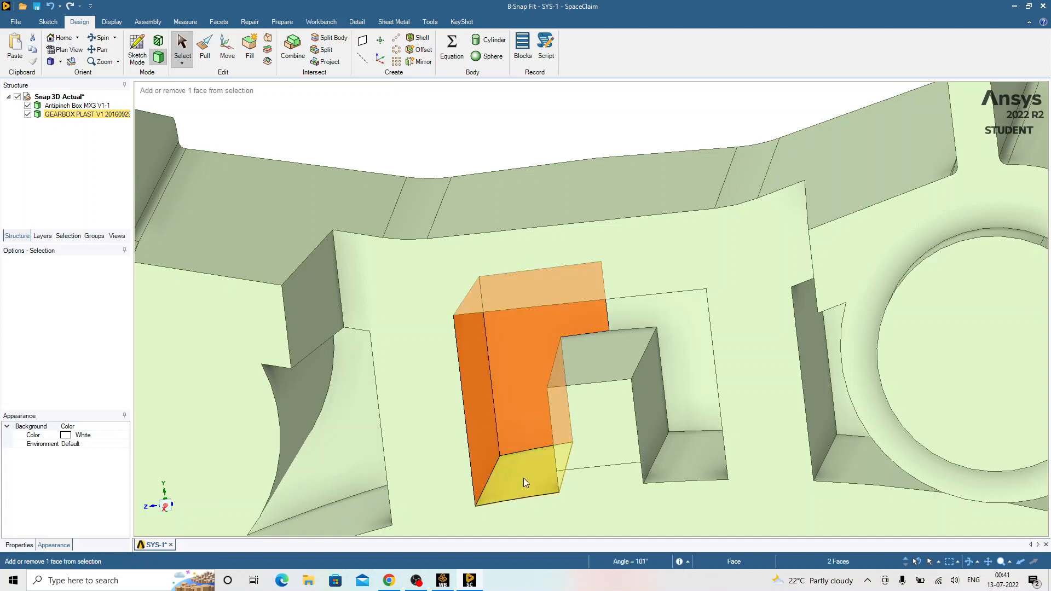
pyautogui.keyDown('ctrl'); pyautogui.click(524, 478); pyautogui.keyUp('ctrl')
pyautogui.moveTo(539, 456); pyautogui.dragTo(585, 422, button='middle')
pyautogui.keyDown('ctrl'); pyautogui.click(586, 423); pyautogui.keyUp('ctrl')
pyautogui.keyDown('ctrl'); pyautogui.click(621, 356); pyautogui.keyUp('ctrl')
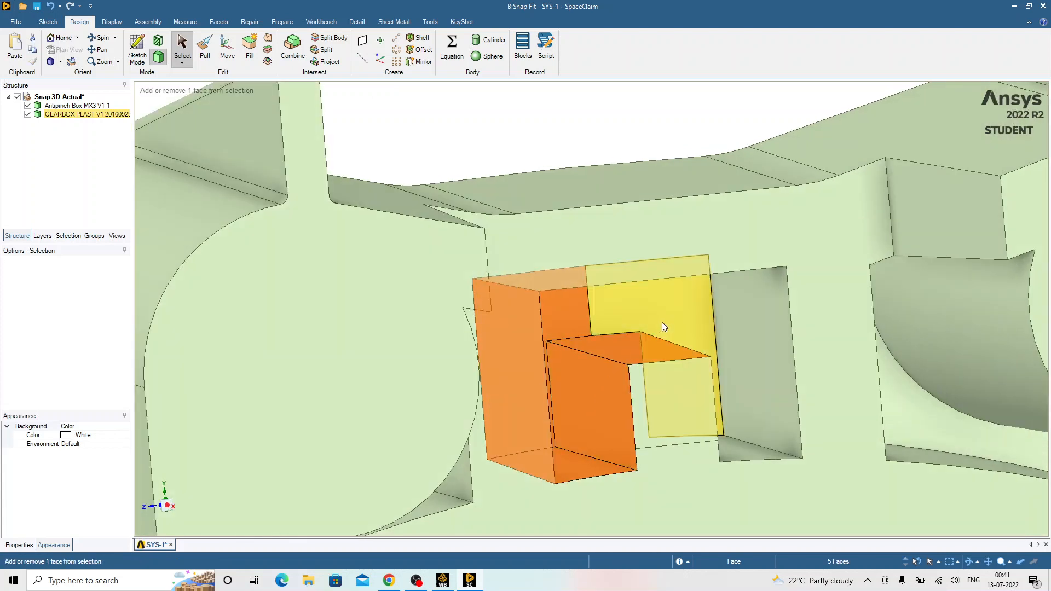
pyautogui.keyDown('ctrl'); pyautogui.click(661, 322); pyautogui.keyUp('ctrl')
pyautogui.keyDown('ctrl'); pyautogui.click(750, 344); pyautogui.keyUp('ctrl')
pyautogui.keyDown('ctrl'); pyautogui.click(736, 454); pyautogui.keyUp('ctrl')
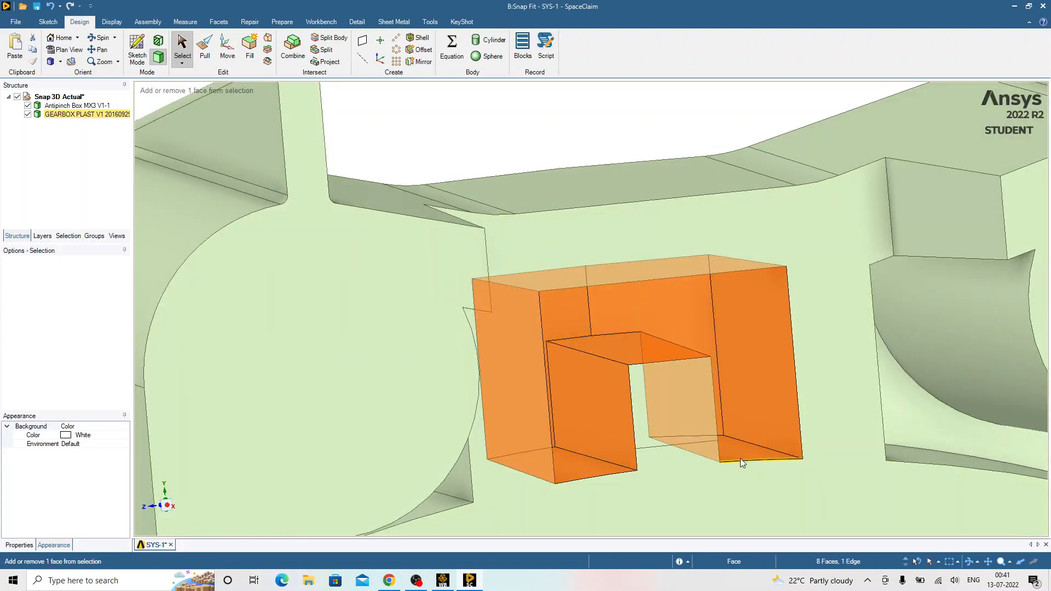
pyautogui.keyDown('ctrl'); pyautogui.click(741, 461); pyautogui.keyUp('ctrl')
pyautogui.keyDown('ctrl'); pyautogui.click(741, 461); pyautogui.keyUp('ctrl')
pyautogui.moveTo(761, 413); pyautogui.dragTo(639, 369, button='middle')
pyautogui.keyDown('ctrl'); pyautogui.click(679, 421); pyautogui.keyUp('ctrl')
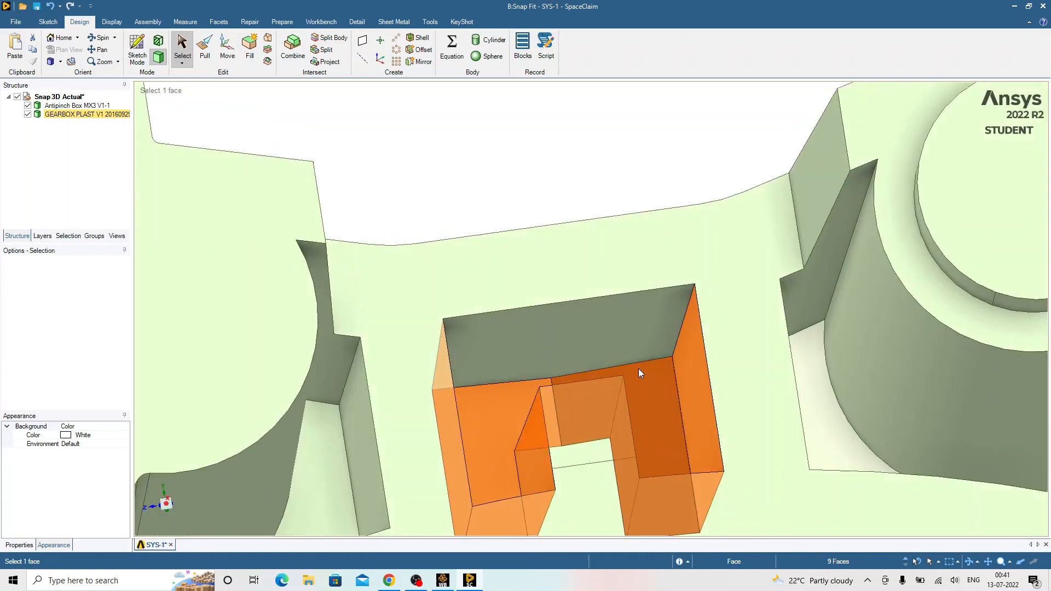
pyautogui.keyDown('ctrl'); pyautogui.click(623, 338); pyautogui.keyUp('ctrl')
pyautogui.press('Delete')
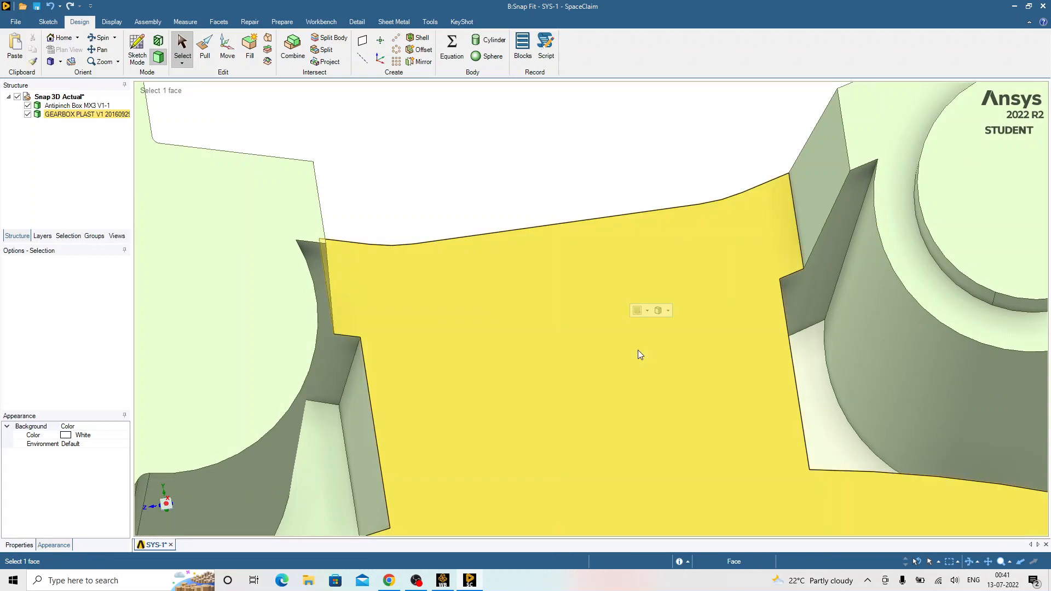
pyautogui.scroll(-5, 638, 350)
pyautogui.scroll(-5, 639, 350)
pyautogui.scroll(5, 622, 356)
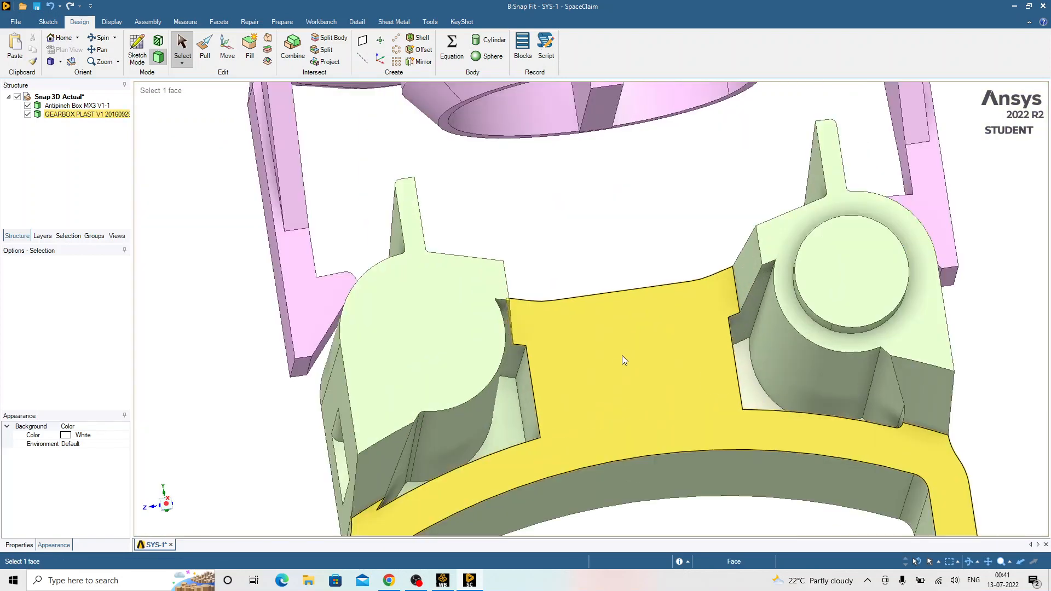
# - Fill the recess beside the gearbox boss without a collar by deleting its seven faces, including the curved boss wall
pyautogui.moveTo(613, 368); pyautogui.dragTo(598, 327, button='middle')
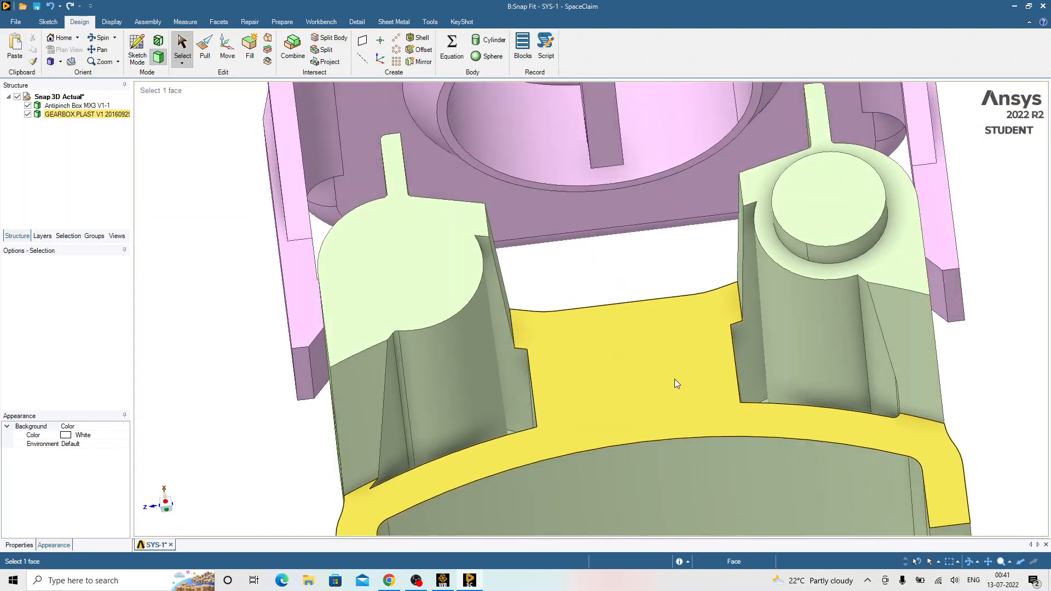
pyautogui.scroll(-3, 675, 383)
pyautogui.click(672, 516)
pyautogui.click(553, 416)
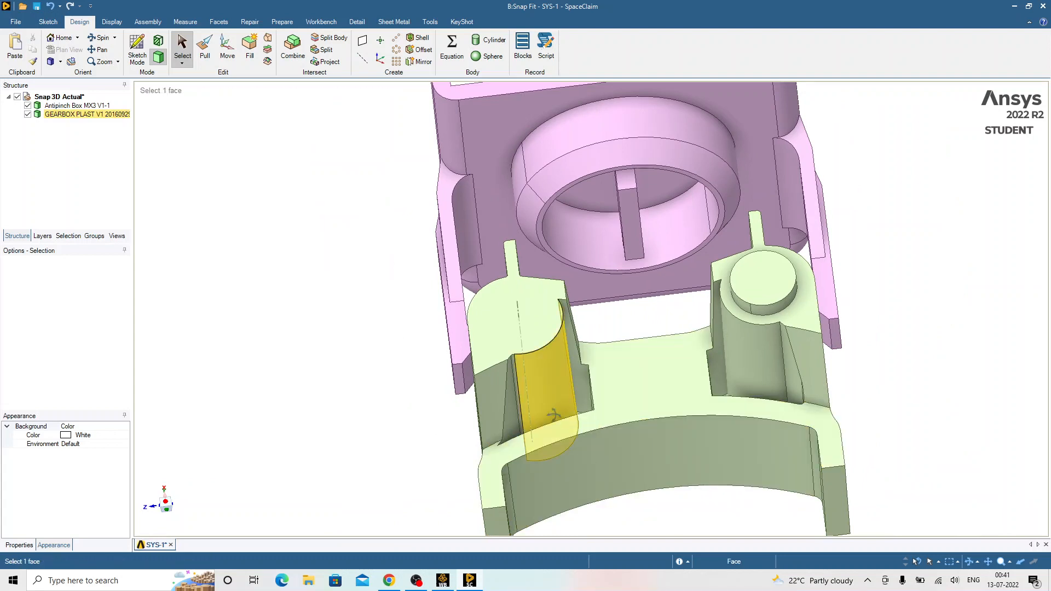
pyautogui.moveTo(554, 416); pyautogui.dragTo(603, 385, button='middle')
pyautogui.scroll(5, 593, 391)
pyautogui.click(598, 401)
pyautogui.keyDown('ctrl'); pyautogui.click(647, 454); pyautogui.keyUp('ctrl')
pyautogui.keyDown('ctrl'); pyautogui.click(624, 478); pyautogui.keyUp('ctrl')
pyautogui.scroll(-4, 646, 415)
pyautogui.keyDown('ctrl'); pyautogui.click(602, 385); pyautogui.keyUp('ctrl')
pyautogui.keyDown('ctrl'); pyautogui.click(622, 370); pyautogui.keyUp('ctrl')
pyautogui.keyDown('ctrl'); pyautogui.click(541, 435); pyautogui.keyUp('ctrl')
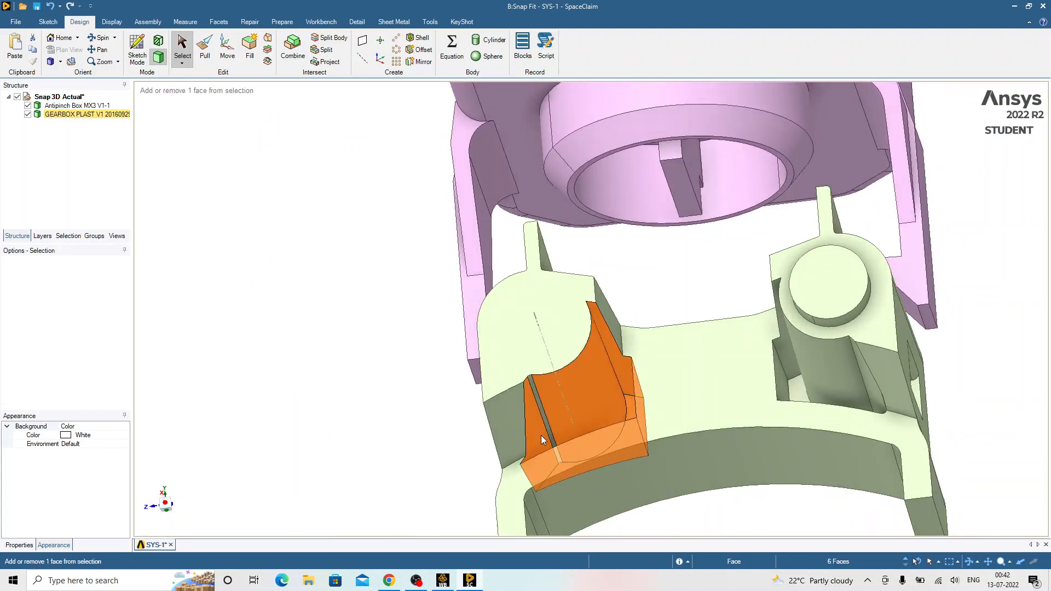
pyautogui.scroll(5, 541, 436)
pyautogui.keyDown('ctrl'); pyautogui.click(551, 416); pyautogui.keyUp('ctrl')
pyautogui.scroll(-5, 551, 416)
pyautogui.moveTo(608, 403); pyautogui.dragTo(639, 425, button='middle')
pyautogui.press('Delete')
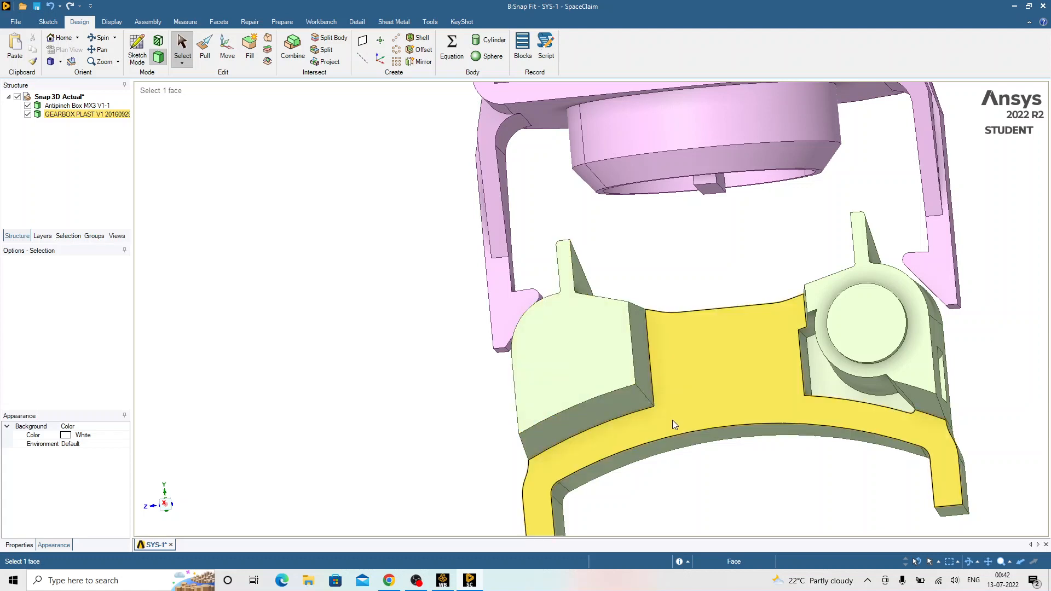
# - Fill the matching recess beside the gearbox boss with the raised collar by deleting its eight faces, small fillets included
pyautogui.moveTo(715, 430); pyautogui.dragTo(721, 419, button='middle')
pyautogui.click(821, 382)
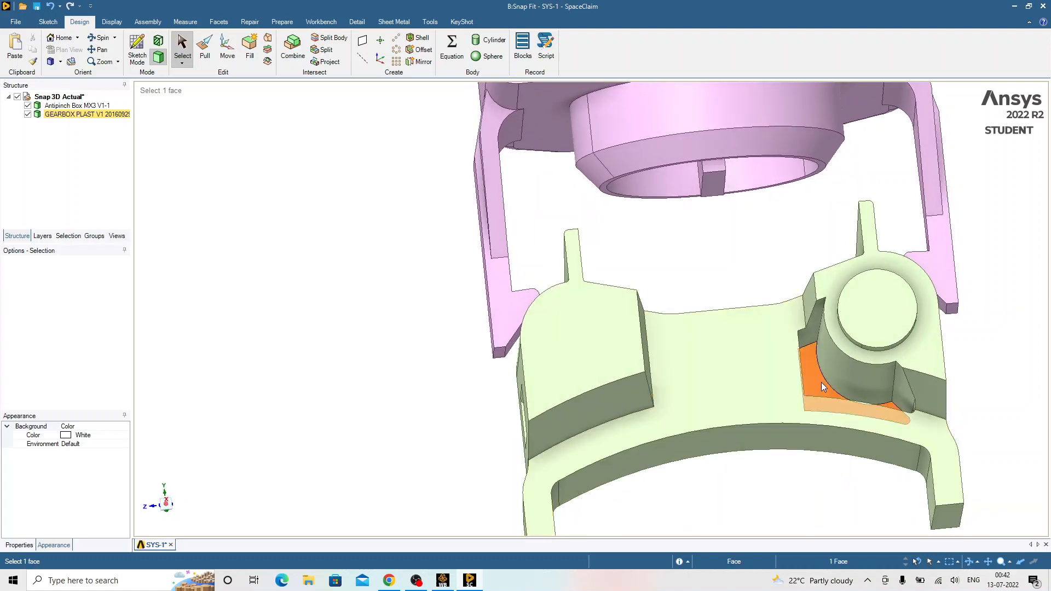
pyautogui.scroll(5, 818, 366)
pyautogui.keyDown('ctrl'); pyautogui.click(783, 298); pyautogui.keyUp('ctrl')
pyautogui.keyDown('ctrl'); pyautogui.click(851, 339); pyautogui.keyUp('ctrl')
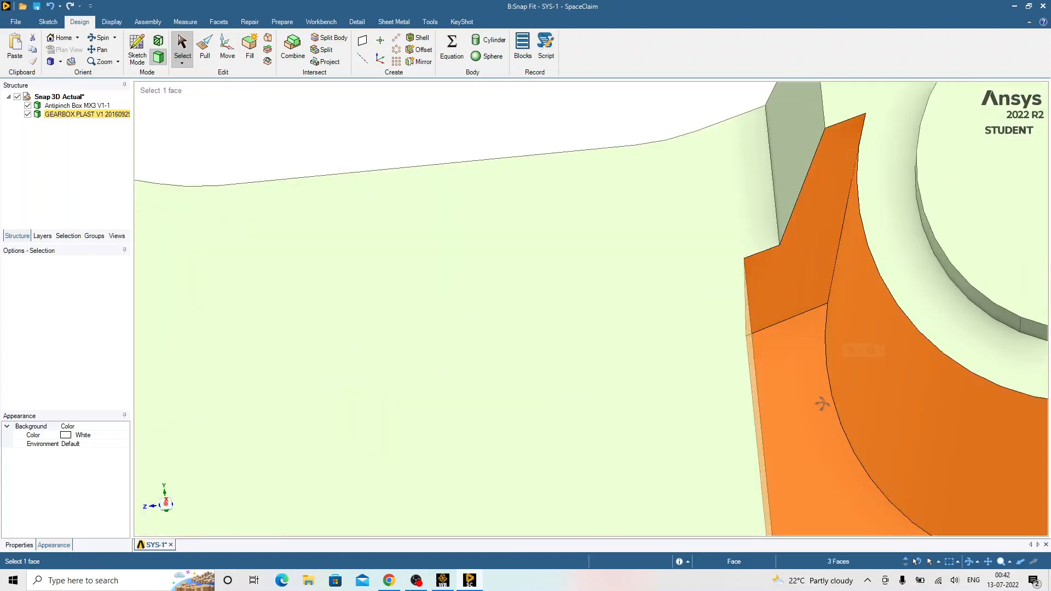
pyautogui.moveTo(821, 403); pyautogui.dragTo(776, 391, button='middle')
pyautogui.keyDown('ctrl'); pyautogui.click(725, 400); pyautogui.keyUp('ctrl')
pyautogui.scroll(-5, 713, 421)
pyautogui.moveTo(713, 421); pyautogui.dragTo(819, 465, button='middle')
pyautogui.scroll(6, 815, 465)
pyautogui.scroll(1, 578, 412)
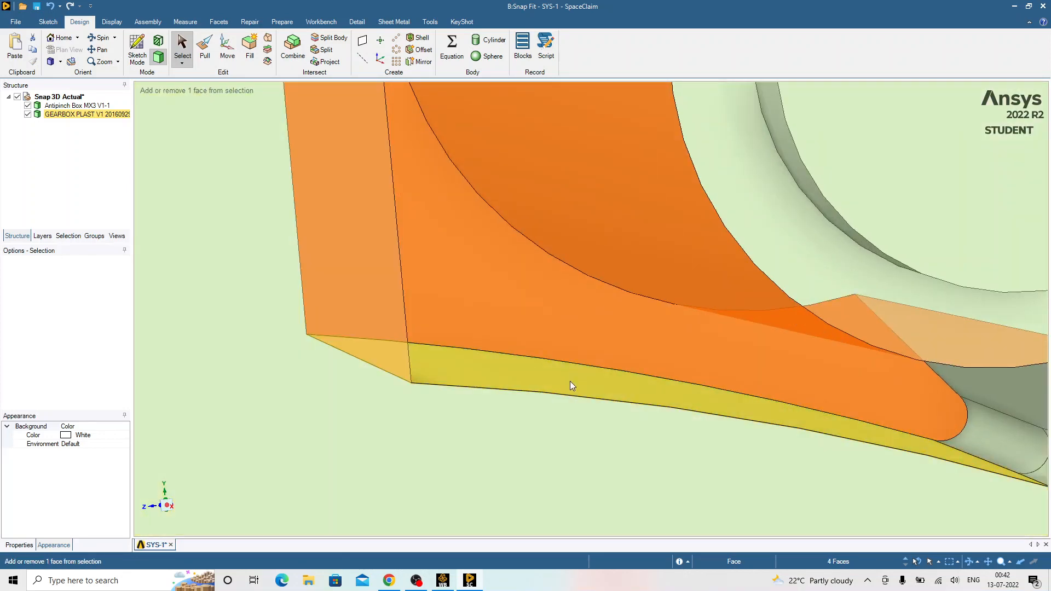
pyautogui.keyDown('ctrl'); pyautogui.click(570, 381); pyautogui.keyUp('ctrl')
pyautogui.scroll(-4, 610, 419)
pyautogui.scroll(4, 766, 442)
pyautogui.keyDown('ctrl'); pyautogui.click(748, 460); pyautogui.keyUp('ctrl')
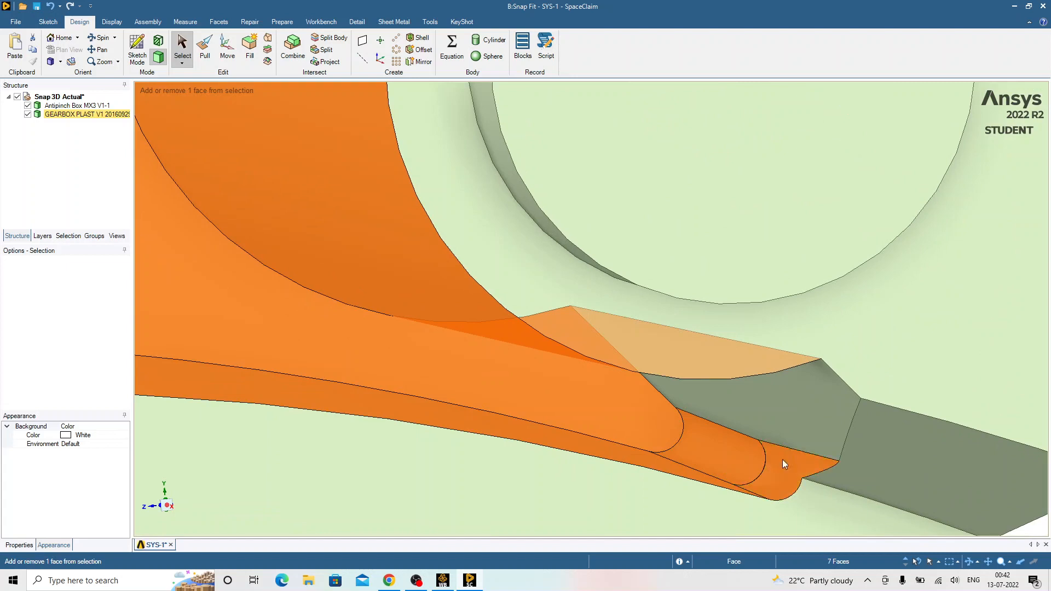
pyautogui.keyDown('ctrl'); pyautogui.click(797, 430); pyautogui.keyUp('ctrl')
pyautogui.scroll(-4, 797, 431)
pyautogui.scroll(4, 756, 392)
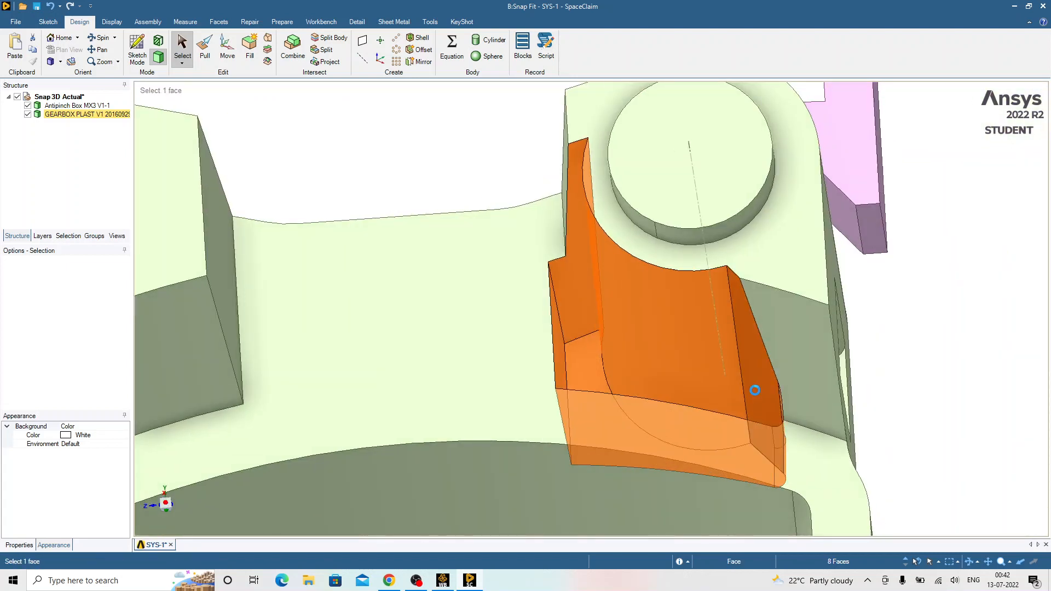
pyautogui.press('Delete')
pyautogui.scroll(-4, 711, 392)
pyautogui.moveTo(698, 400); pyautogui.dragTo(896, 398, button='middle')
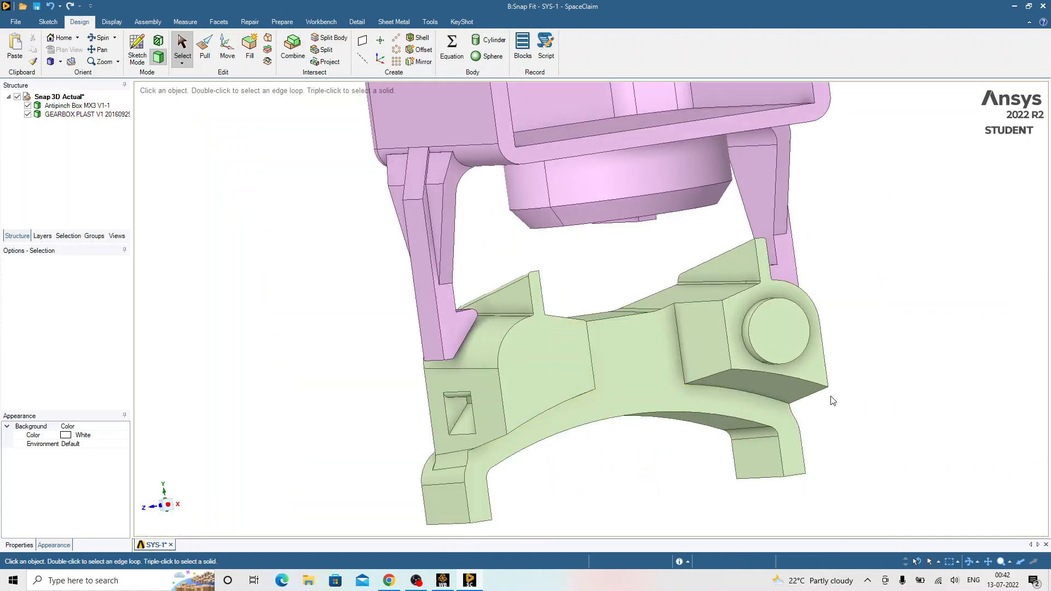
# - Inspect the simplified snap-fit assembly from both sides and switch to the Geometry Cleanup presentation in Google Slides
pyautogui.moveTo(683, 409); pyautogui.dragTo(581, 451, button='middle')
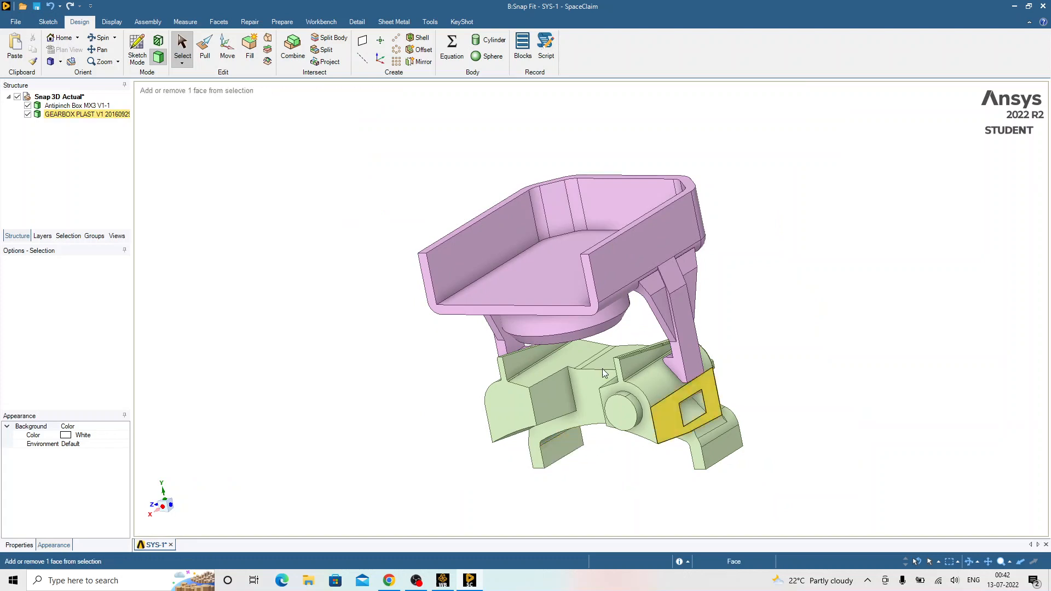
pyautogui.keyDown('ctrl'); pyautogui.moveTo(601, 371); pyautogui.dragTo(564, 342, button='middle'); pyautogui.keyUp('ctrl')
pyautogui.moveTo(508, 362); pyautogui.dragTo(463, 432, button='middle')
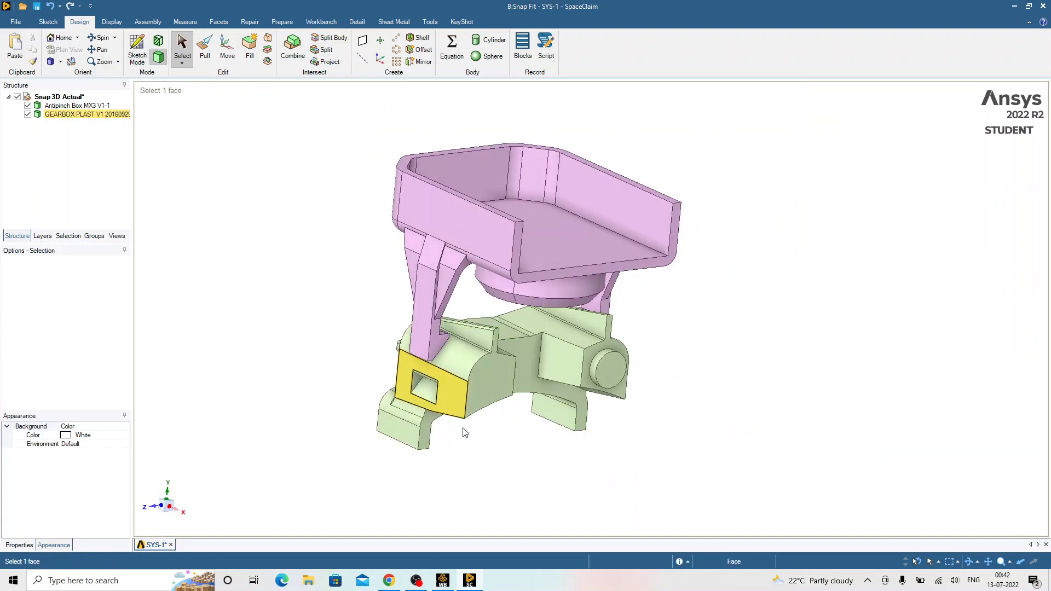
pyautogui.hotkey('alt', 'Tab')
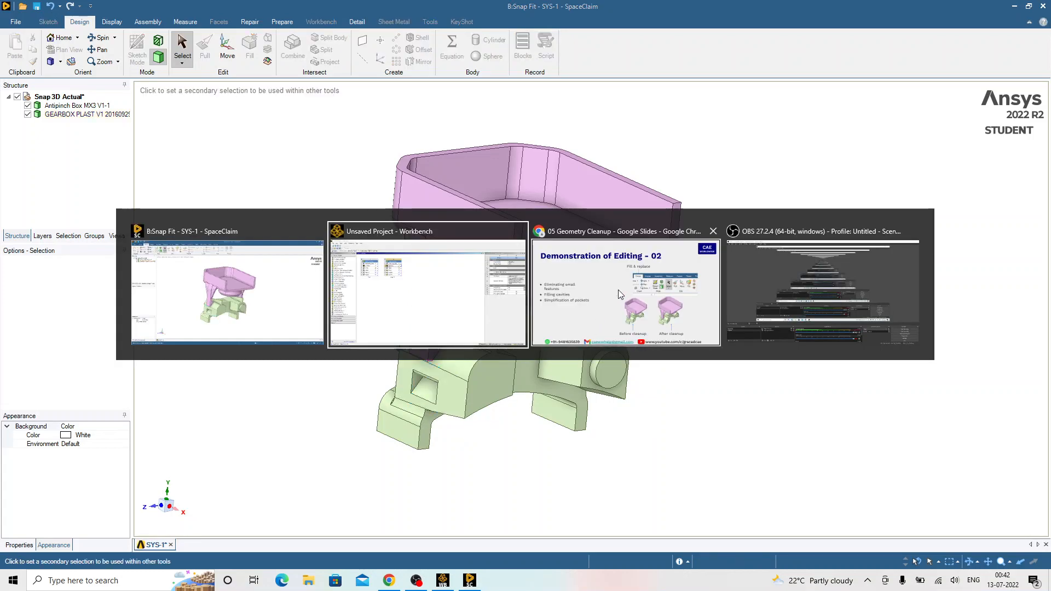
pyautogui.click(619, 290)
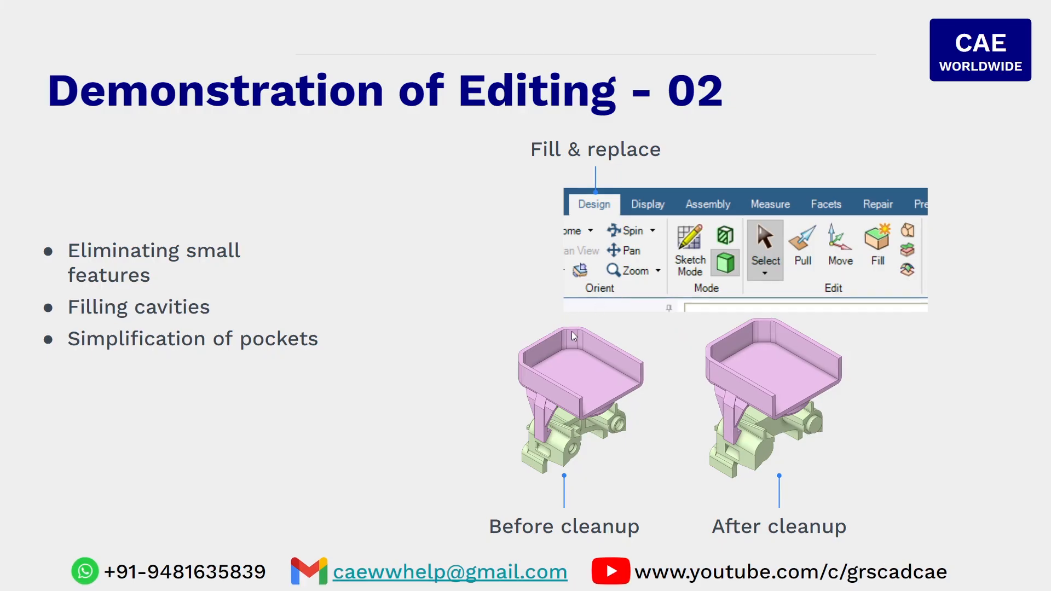